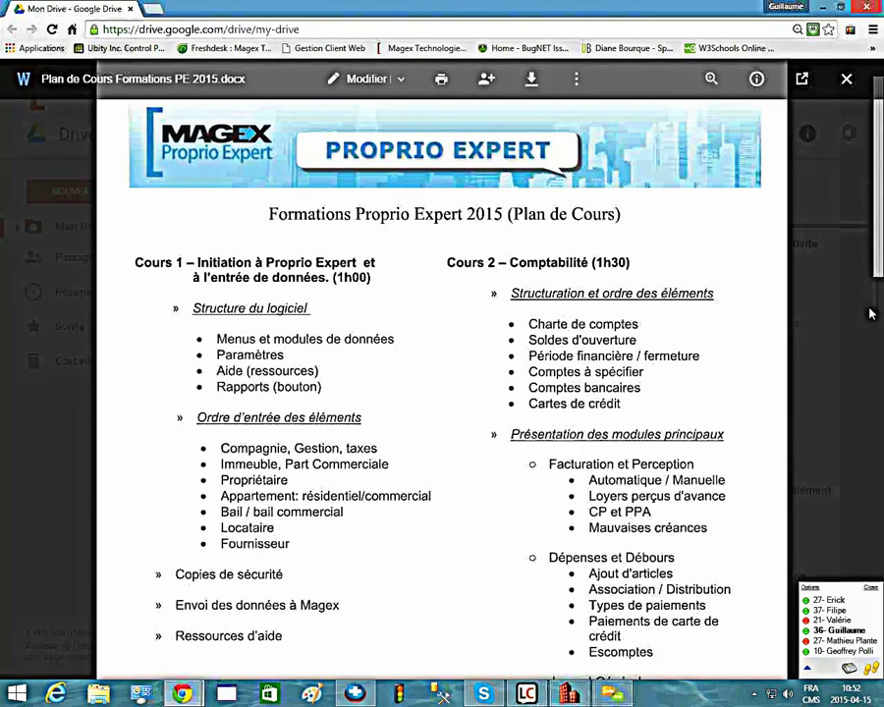
- Review the Proprio Expert 2015 course outline for Cours 1 and Cours 2, and switch to Proprio Expert
scroll(869, 294, "down", 3)
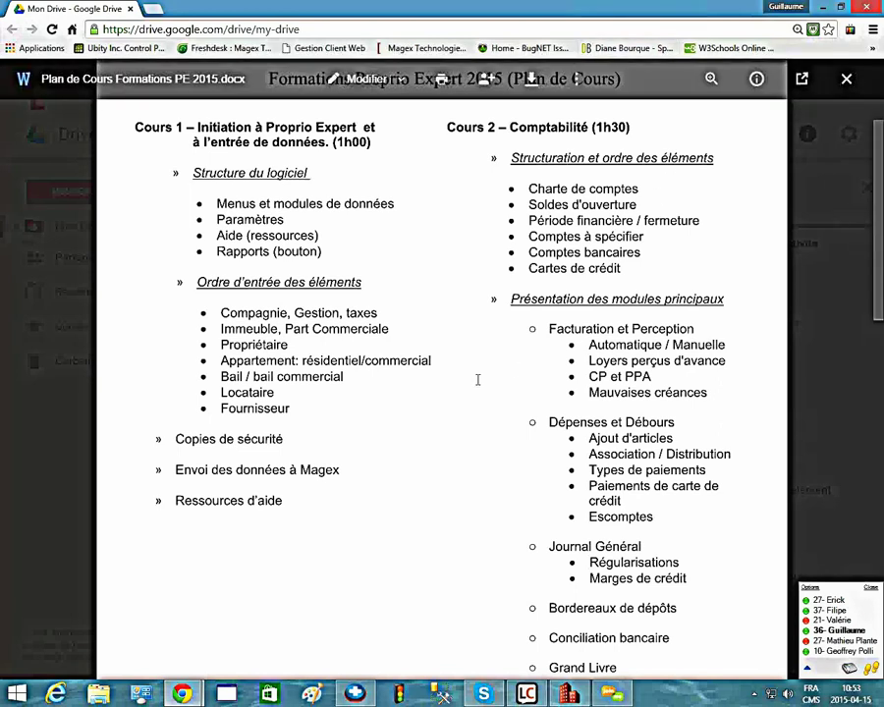
scroll(465, 393, "down", 2)
scroll(463, 404, "up", 3)
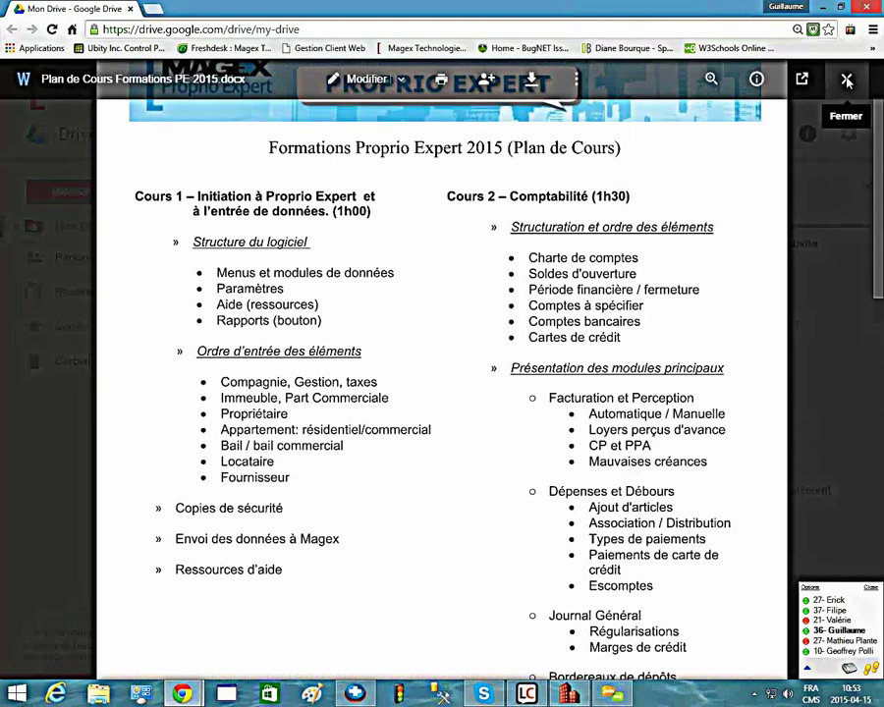
left_click(823, 9)
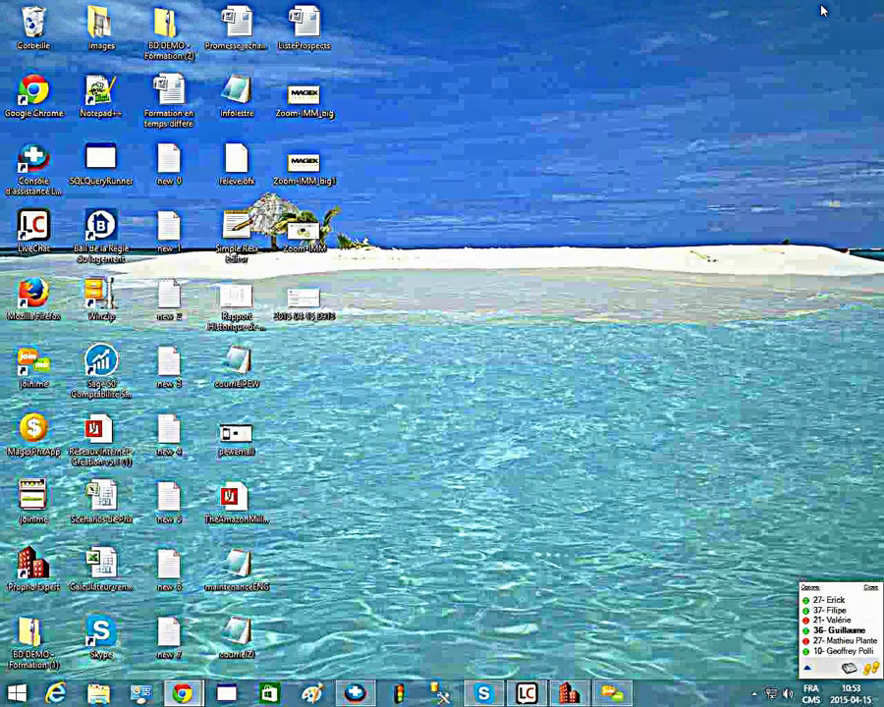
left_click(570, 694)
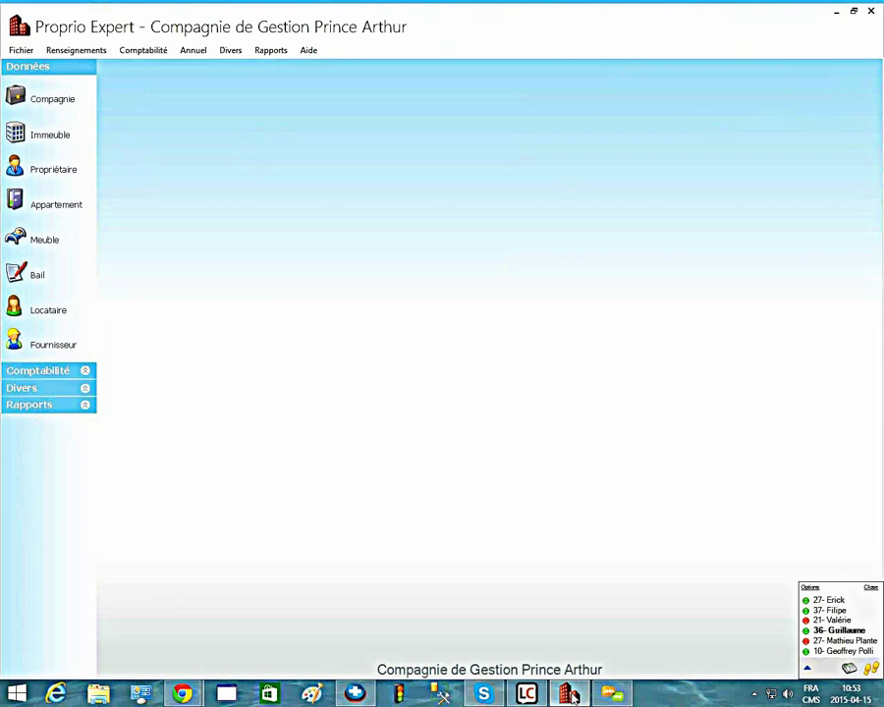
- Examine the modules grouped under Comptabilité, Divers and Rapports, ending back on the Données group
left_click(40, 371)
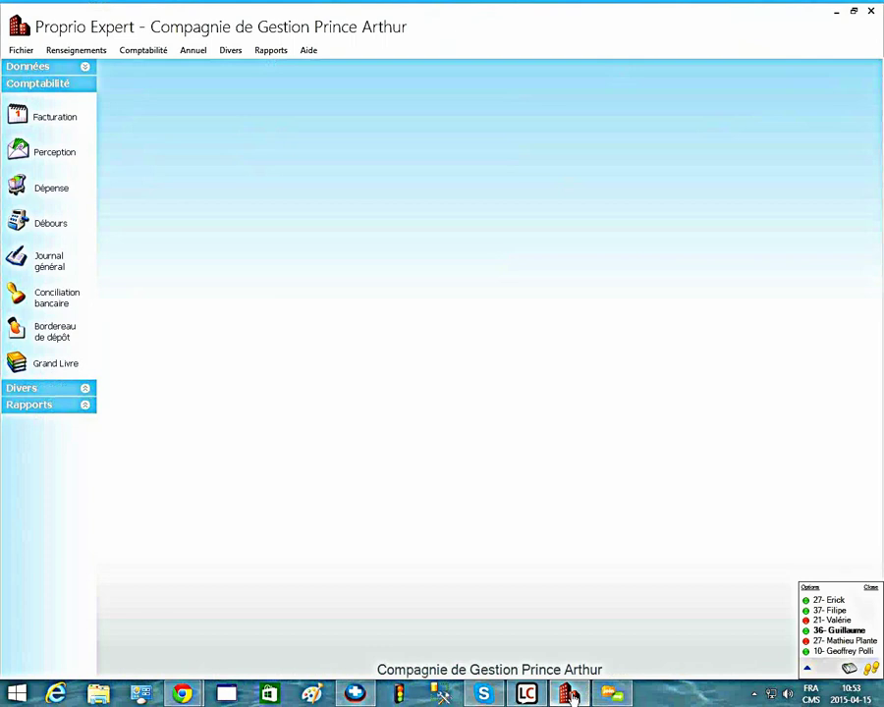
left_click(22, 388)
left_click(30, 403)
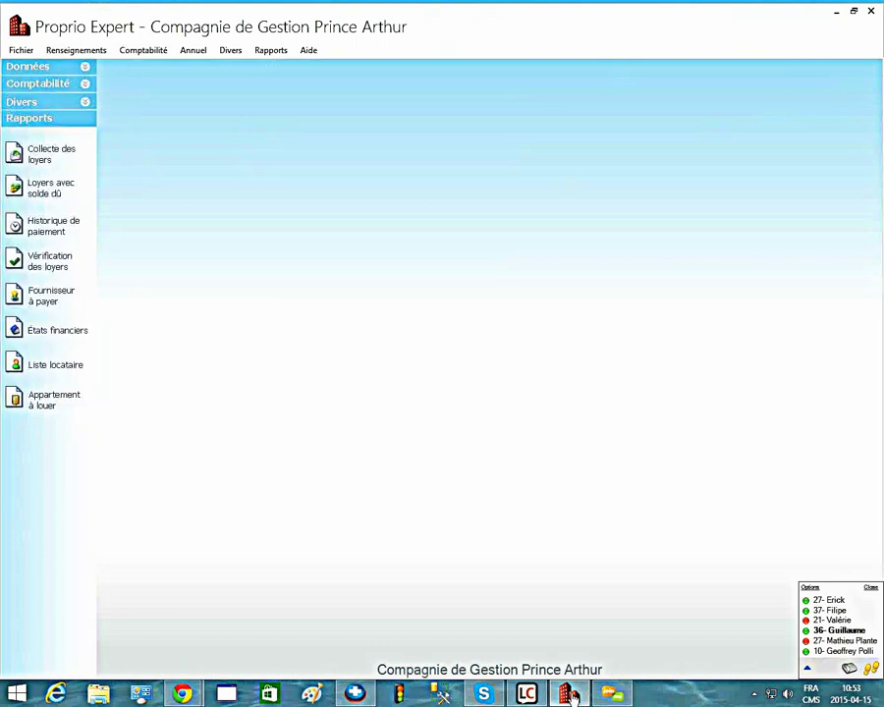
left_click(47, 103)
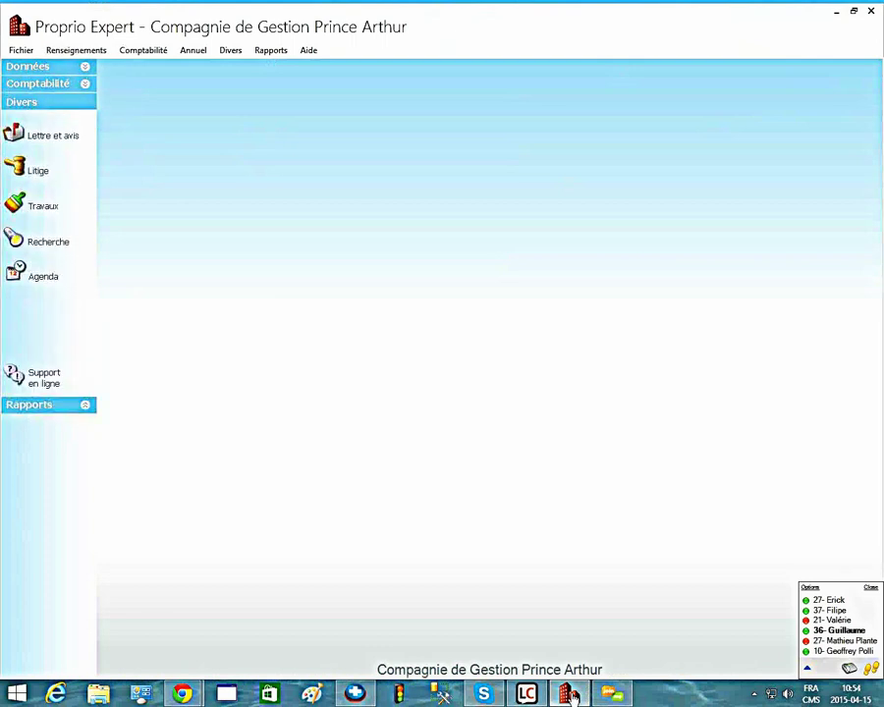
left_click(38, 84)
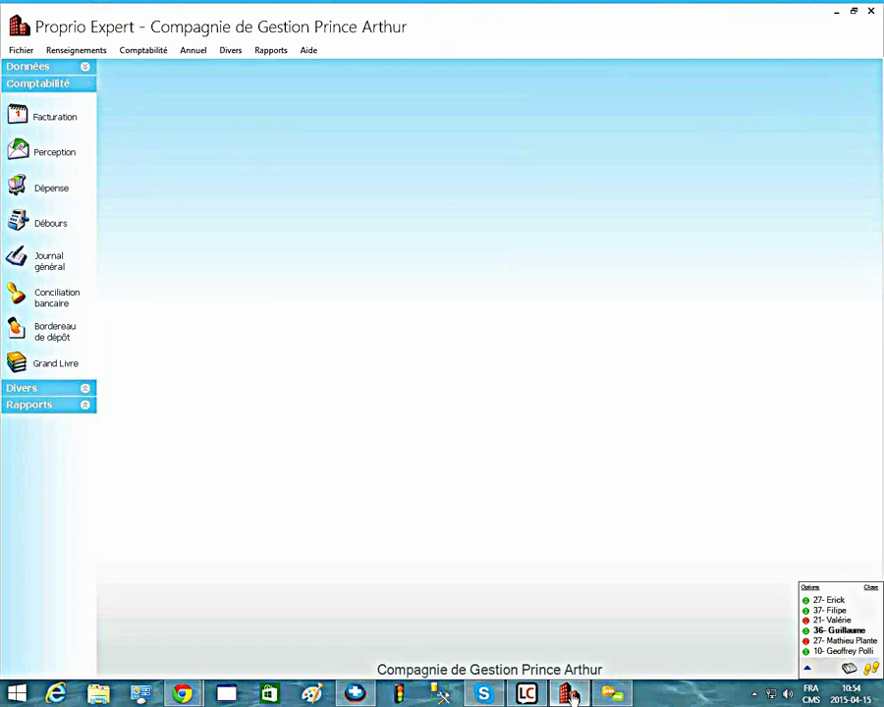
left_click(27, 66)
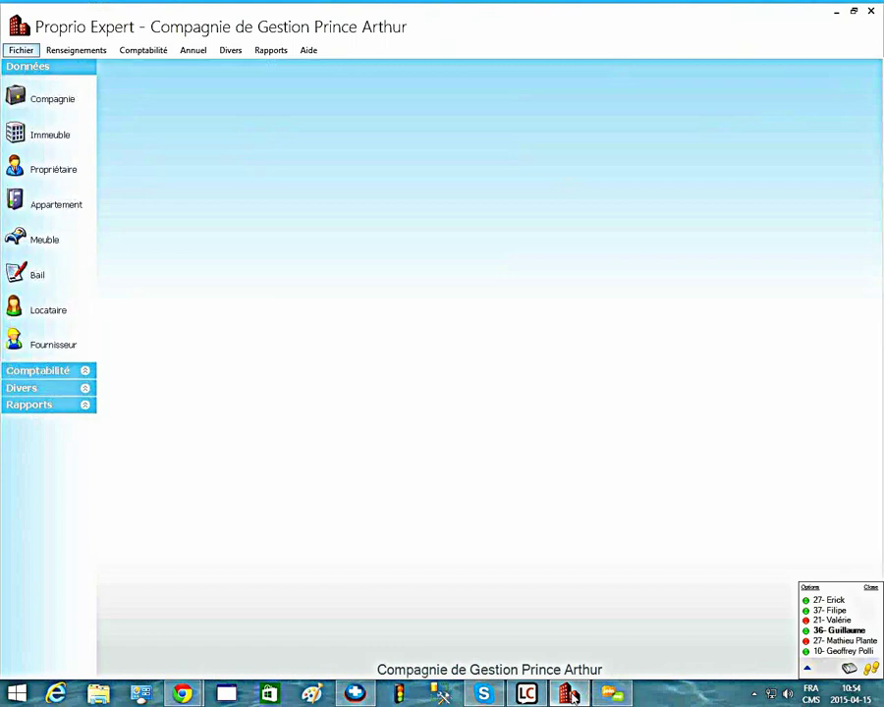
- Examine the commands offered under Fichier, Annuel, Aide and Divers without running any of them
left_click(20, 50)
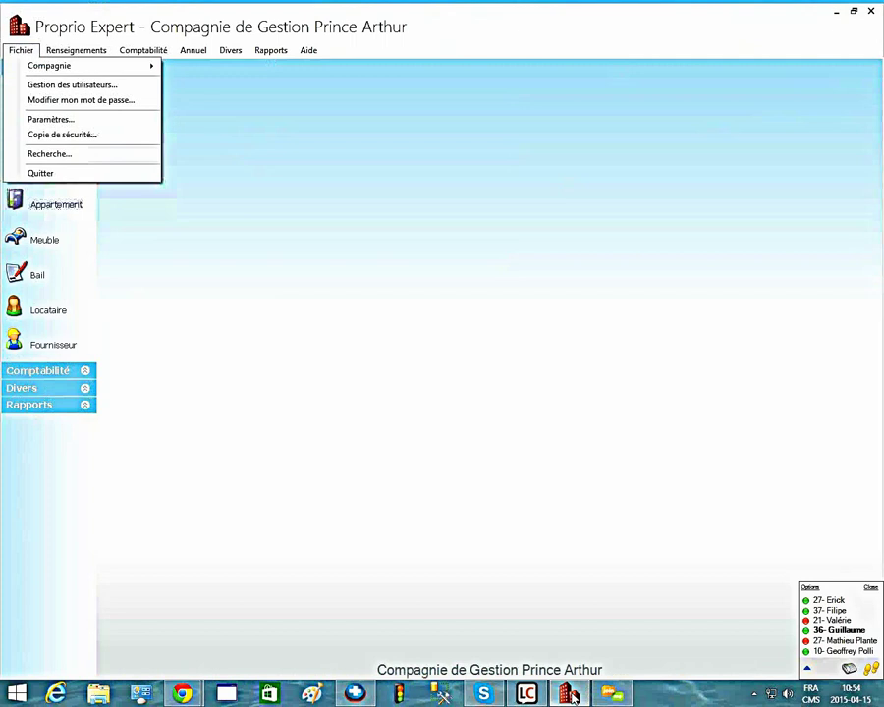
mouse_move(143, 50)
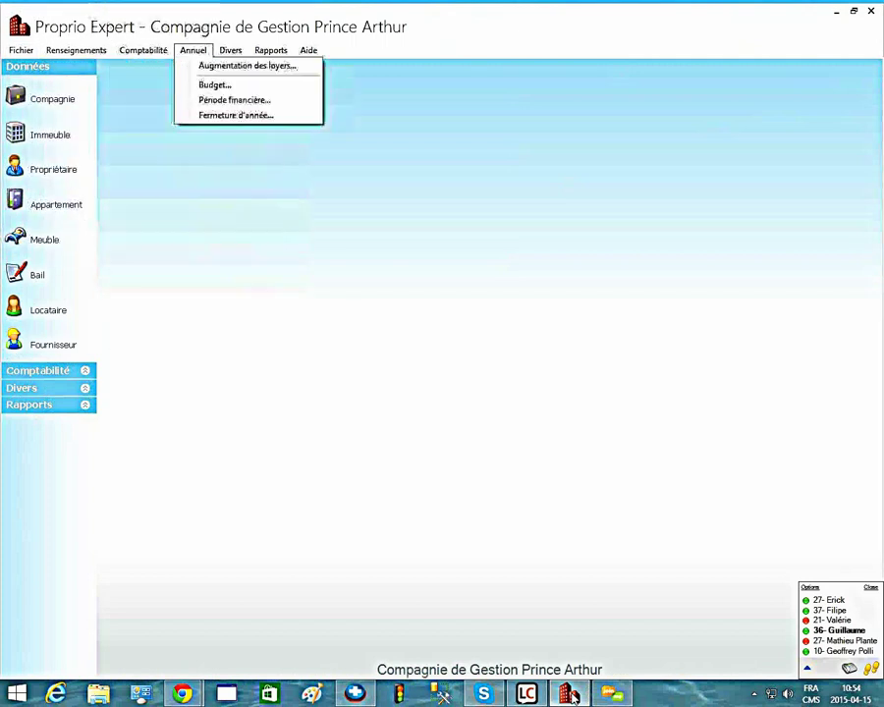
mouse_move(308, 50)
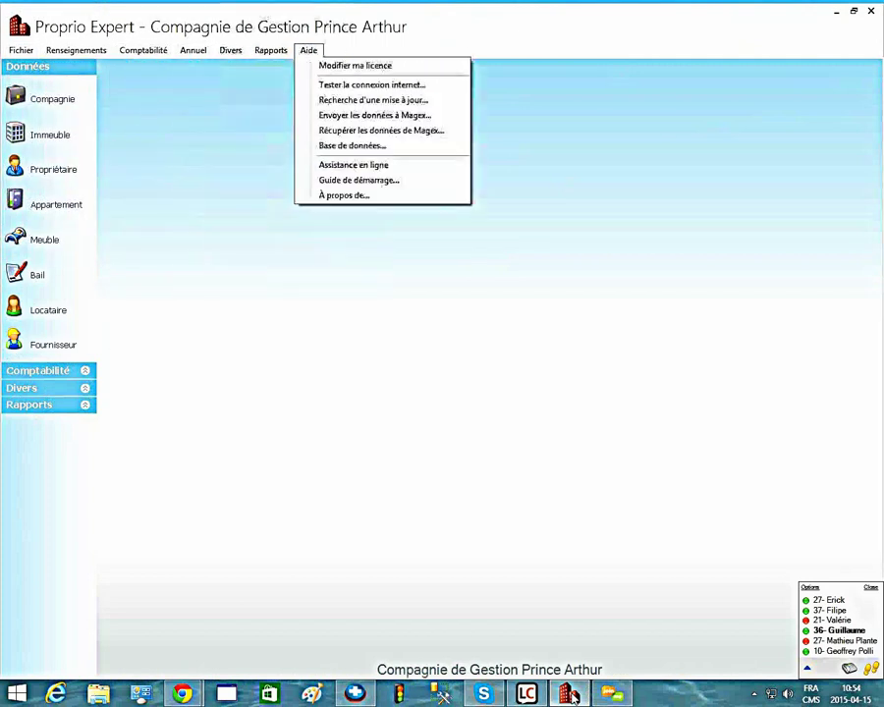
mouse_move(230, 50)
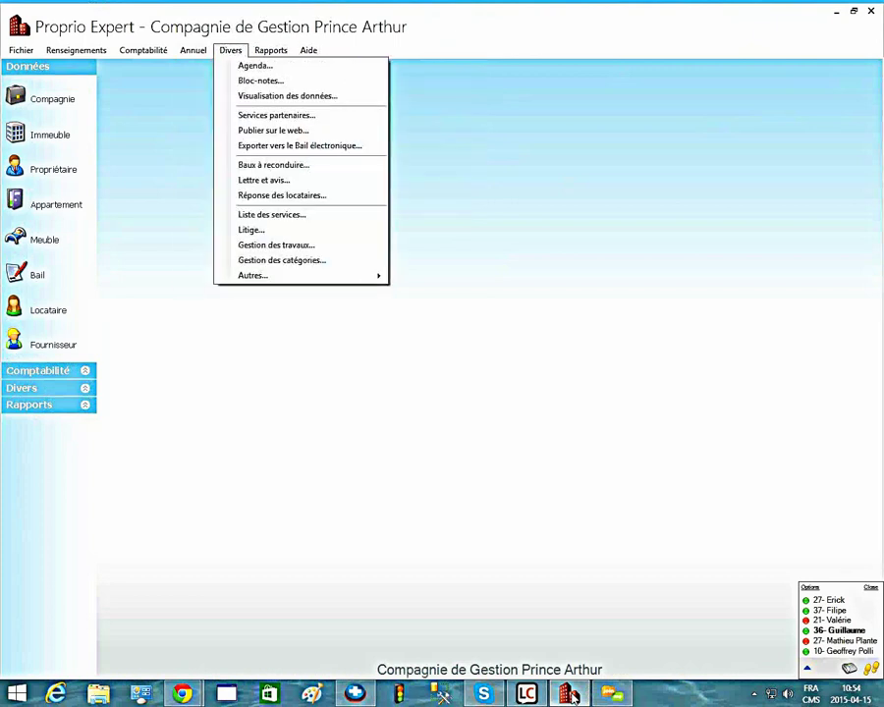
mouse_move(76, 50)
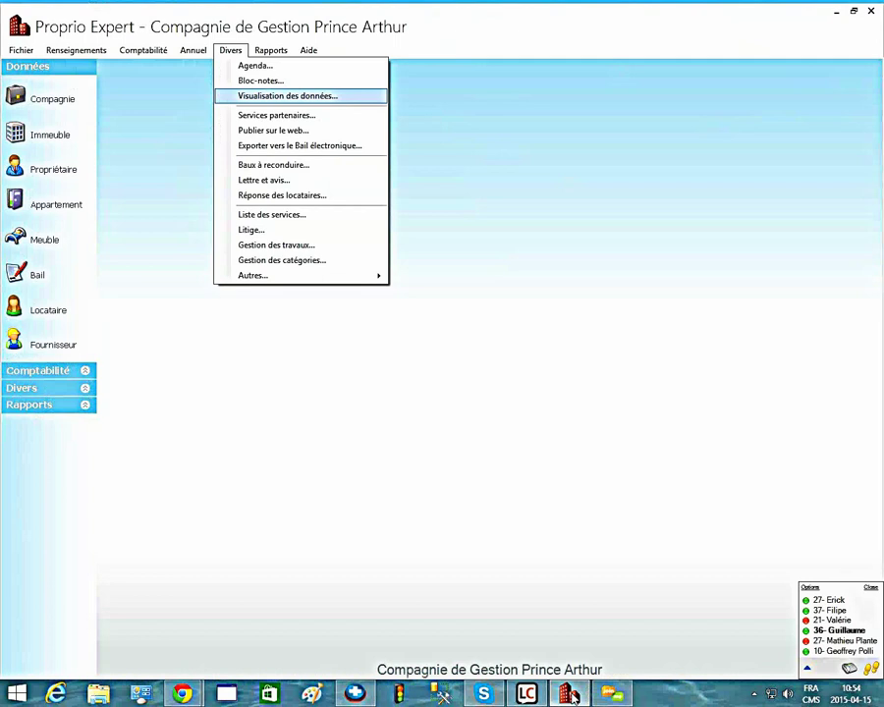
key("Escape")
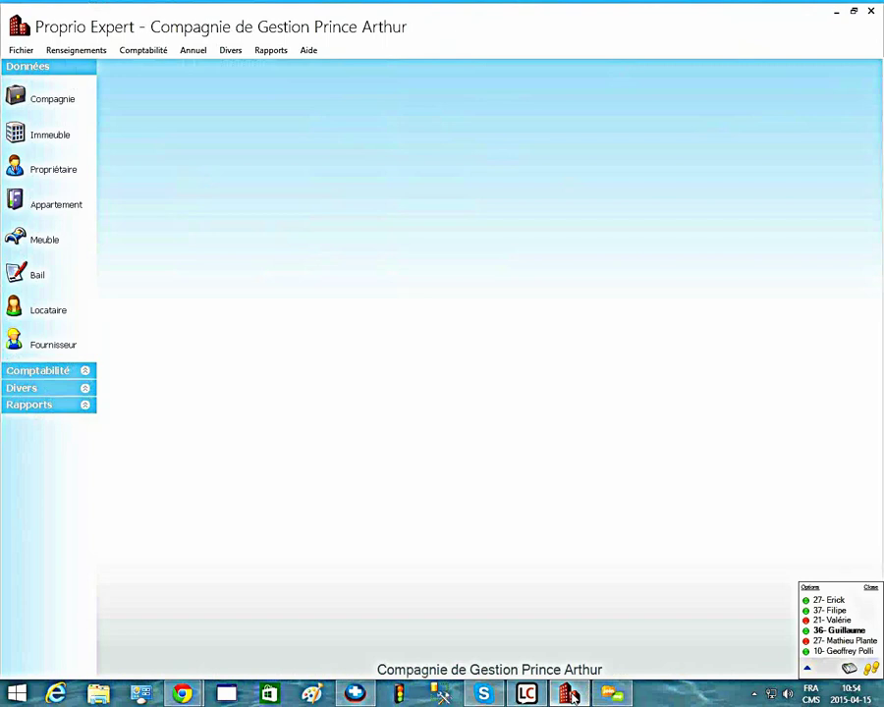
- Open the application parameters and check the available interface languages, keeping Français
key("alt")
key("Down")
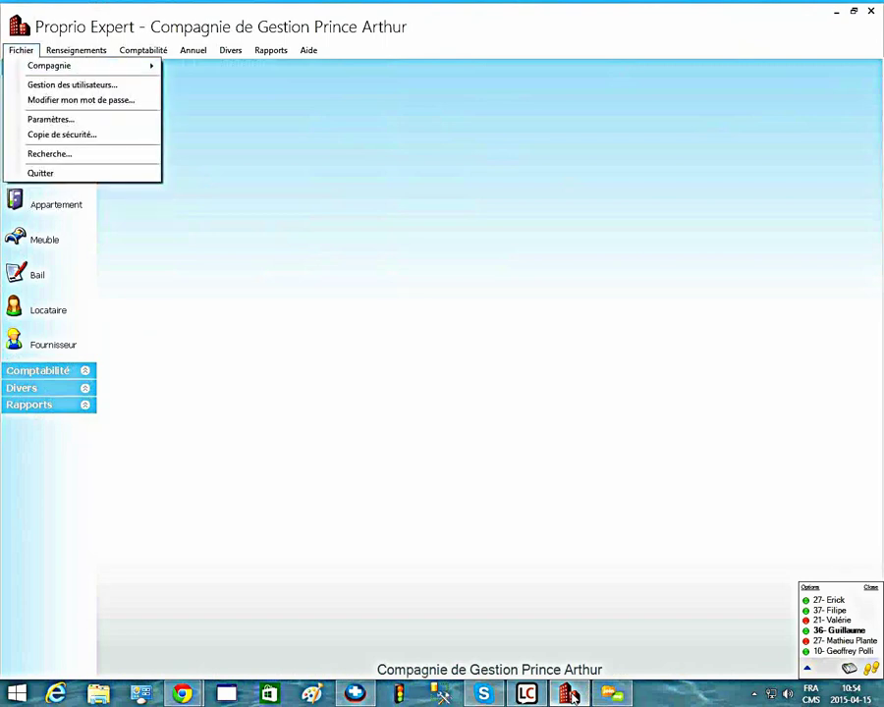
key("Down")
key("Down")
key("Down")
key("Return")
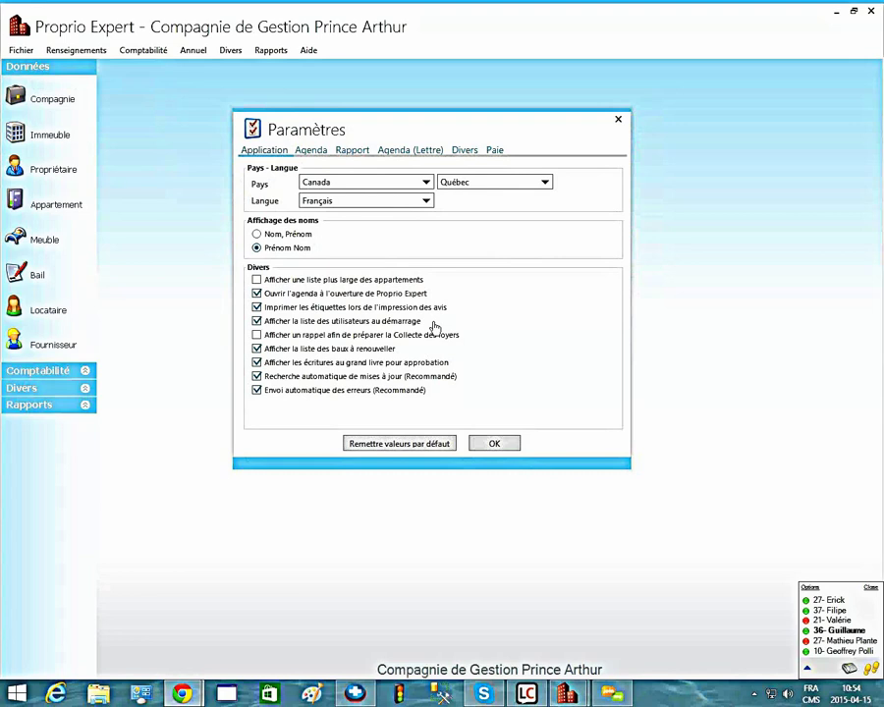
left_click(369, 204)
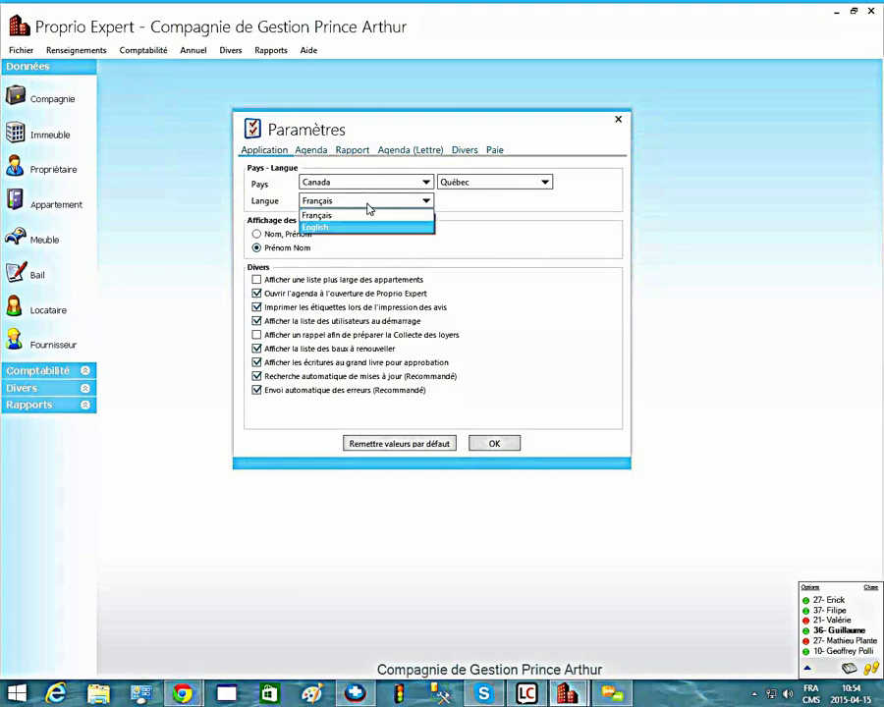
left_click(369, 206)
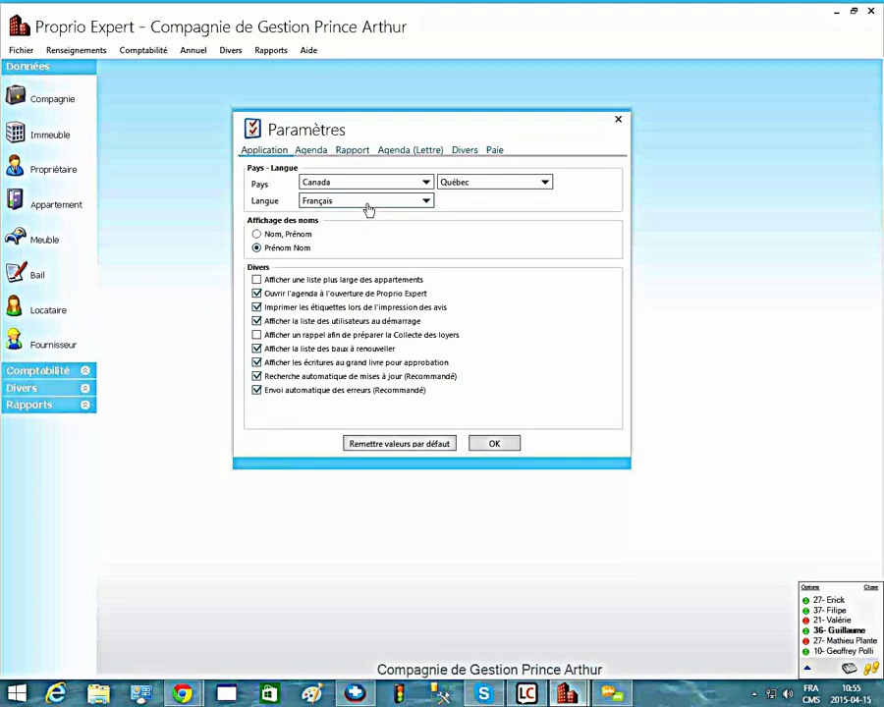
- Review the Agenda, Rapport, Agenda (Lettre), Divers and Paie parameters, and close the parameters window
key("ctrl+Tab")
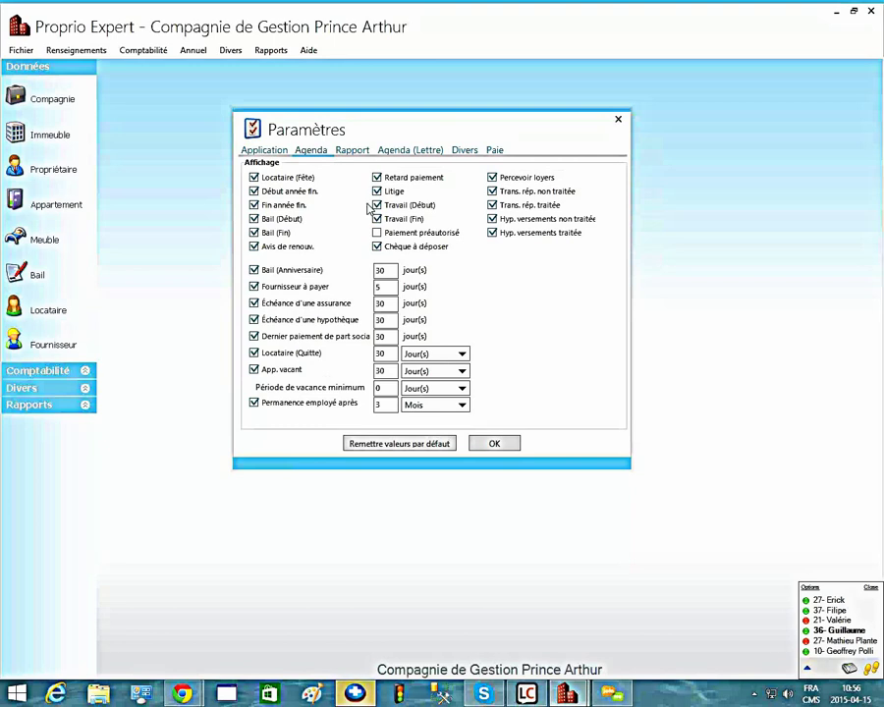
key("ctrl+Tab")
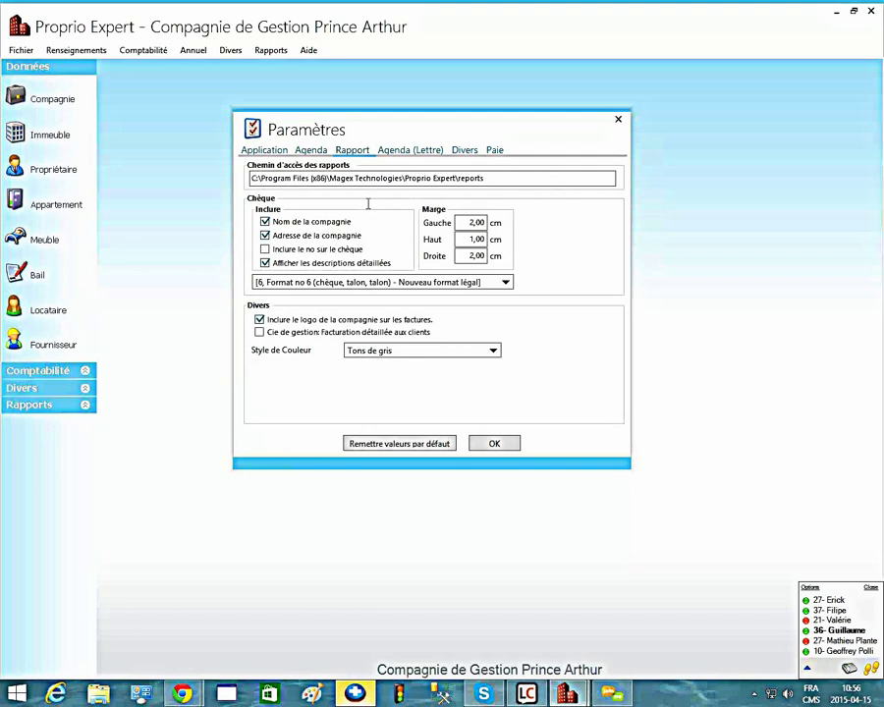
key("Tab")
key("ctrl+Tab")
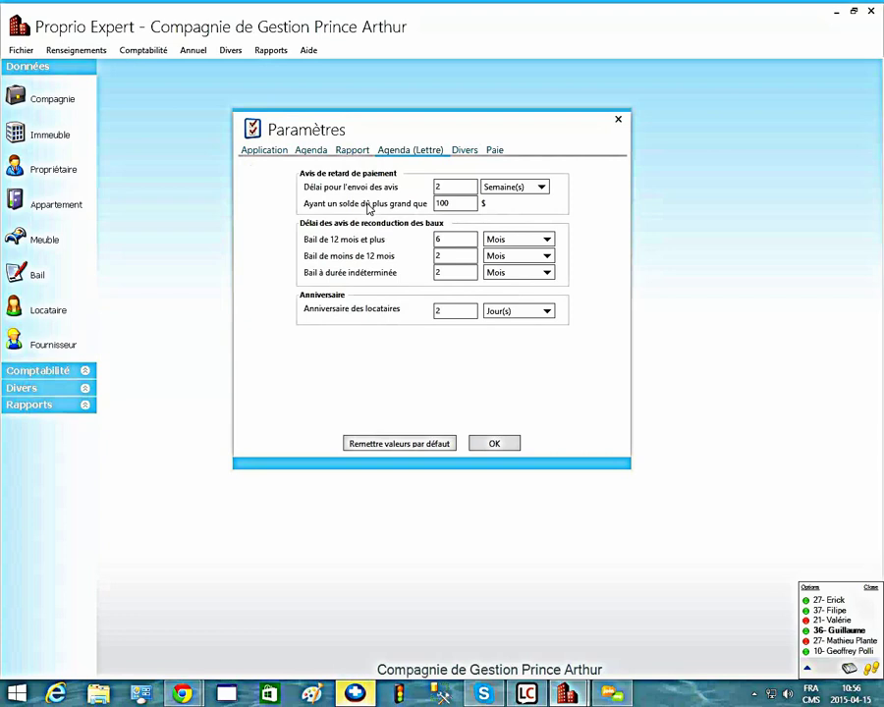
key("ctrl+Tab")
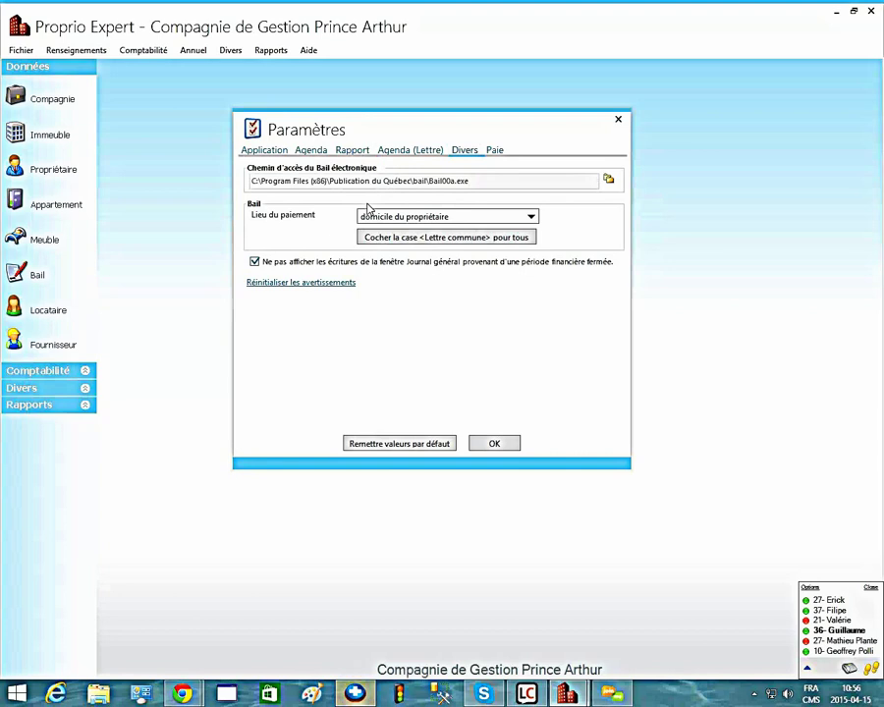
key("ctrl+Tab")
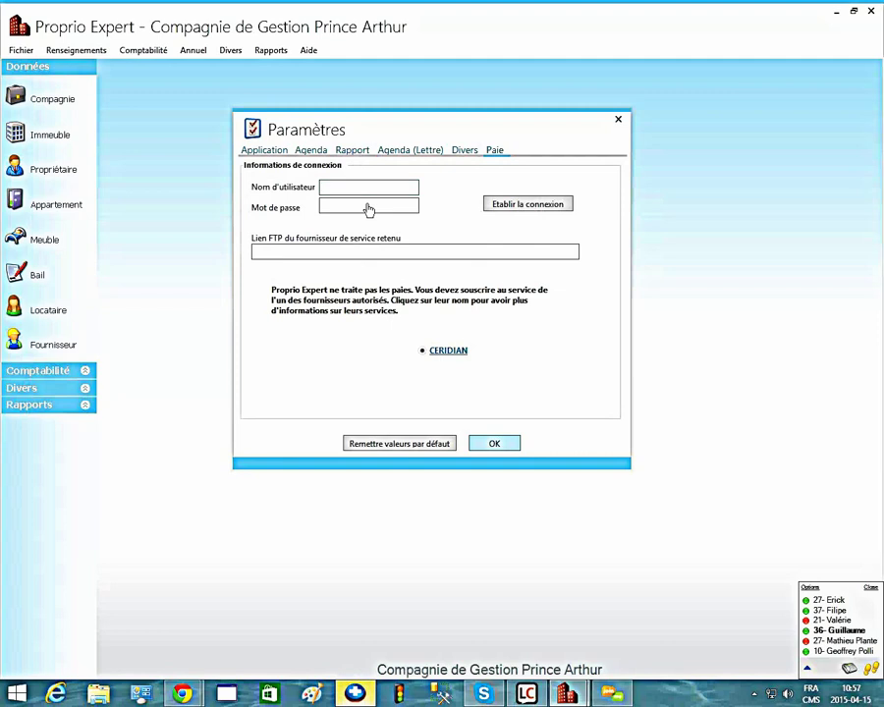
left_click(494, 444)
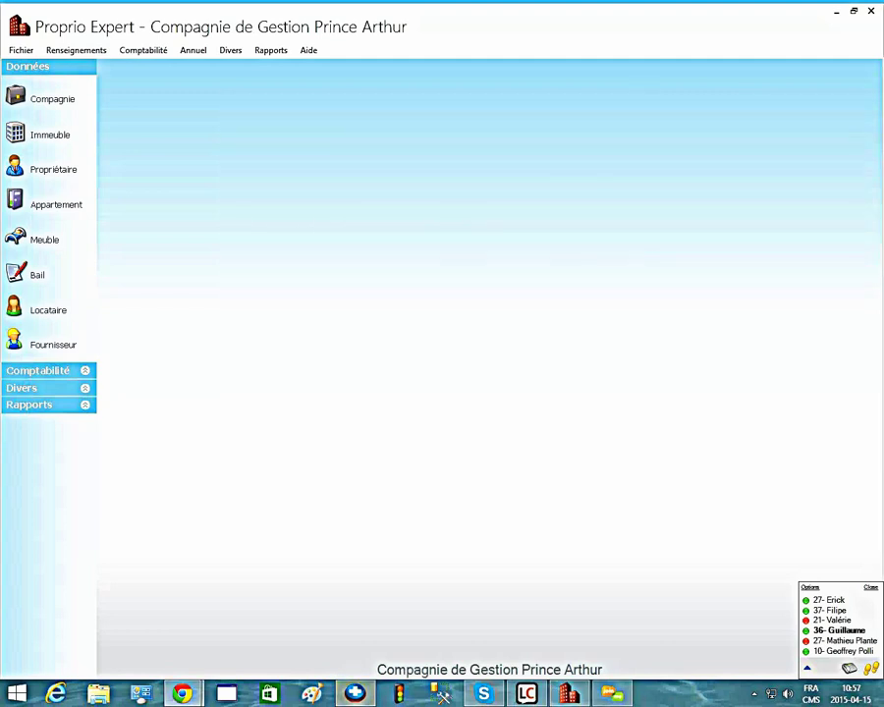
- Recheck the course outline in Chrome, and open and minimize the live support chat on the Magex Technologies website
key("alt+Tab")
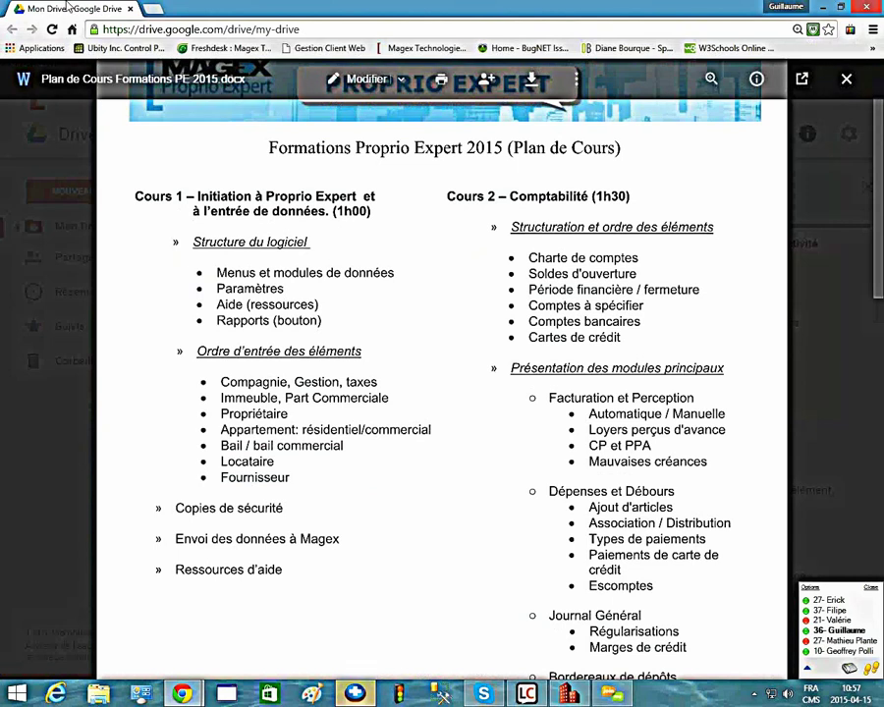
key("alt+Tab")
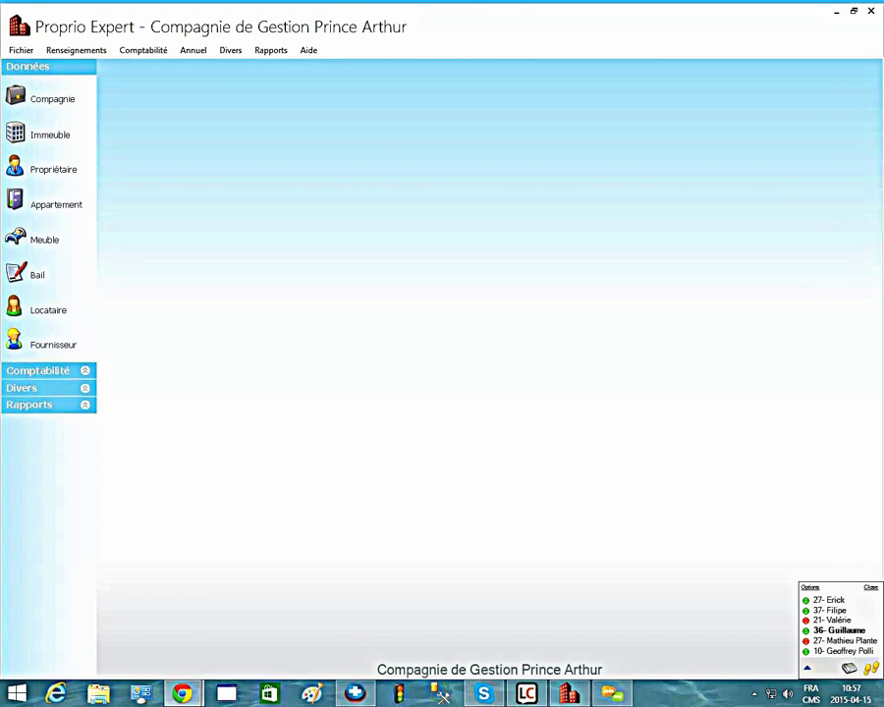
left_click(181, 693)
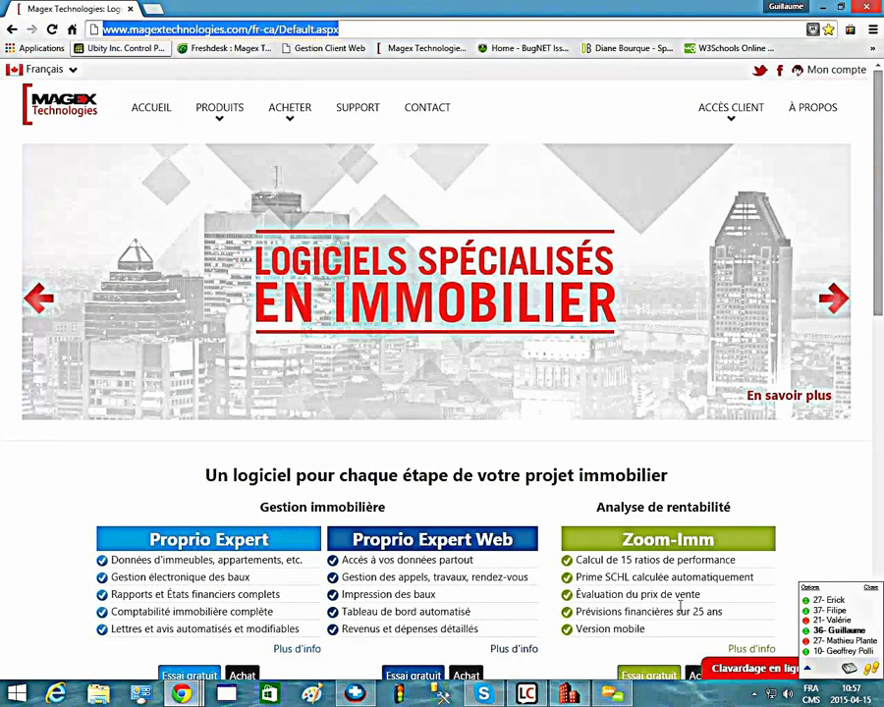
left_click(792, 672)
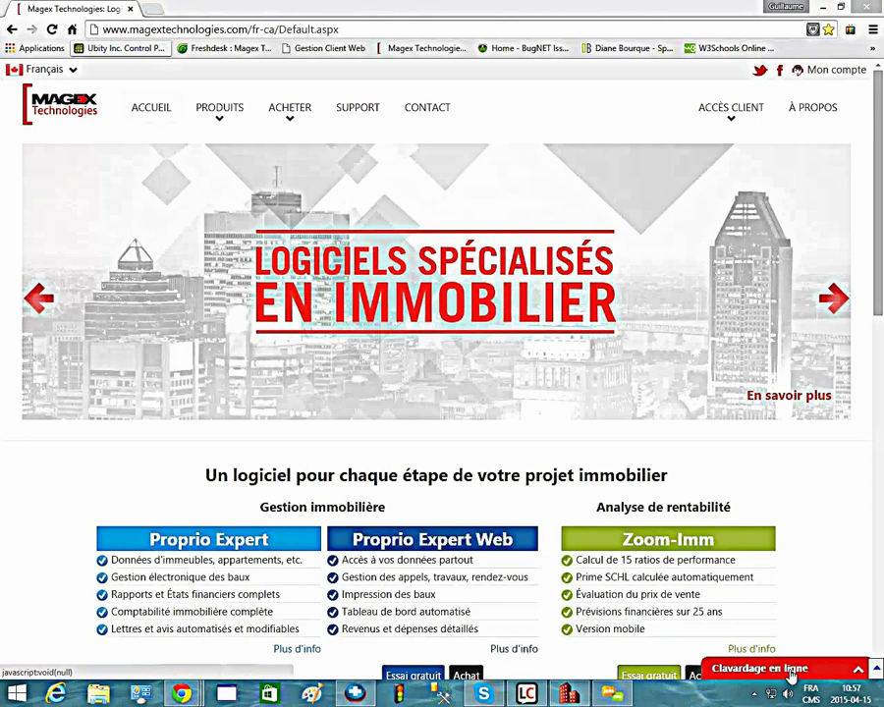
left_click(792, 672)
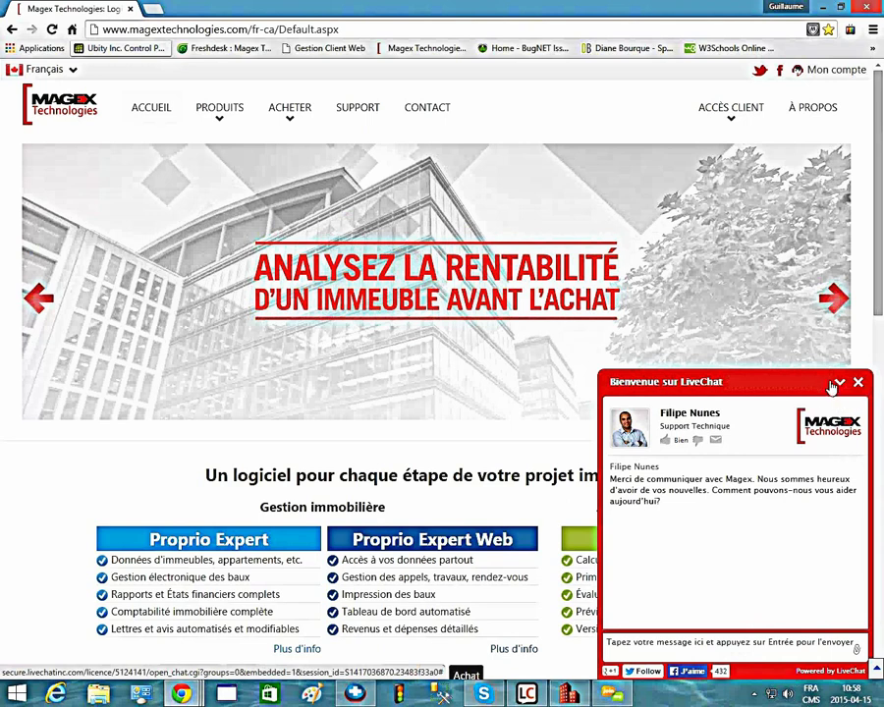
left_click(840, 384)
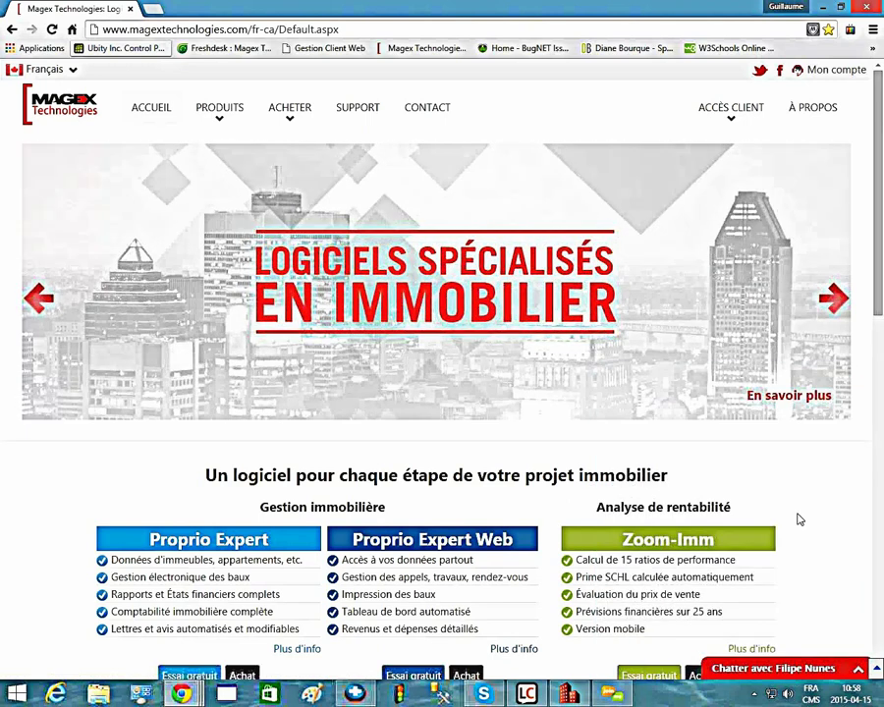
- Switch back to Proprio Expert and dismiss the appointment reminder
key("alt+Tab")
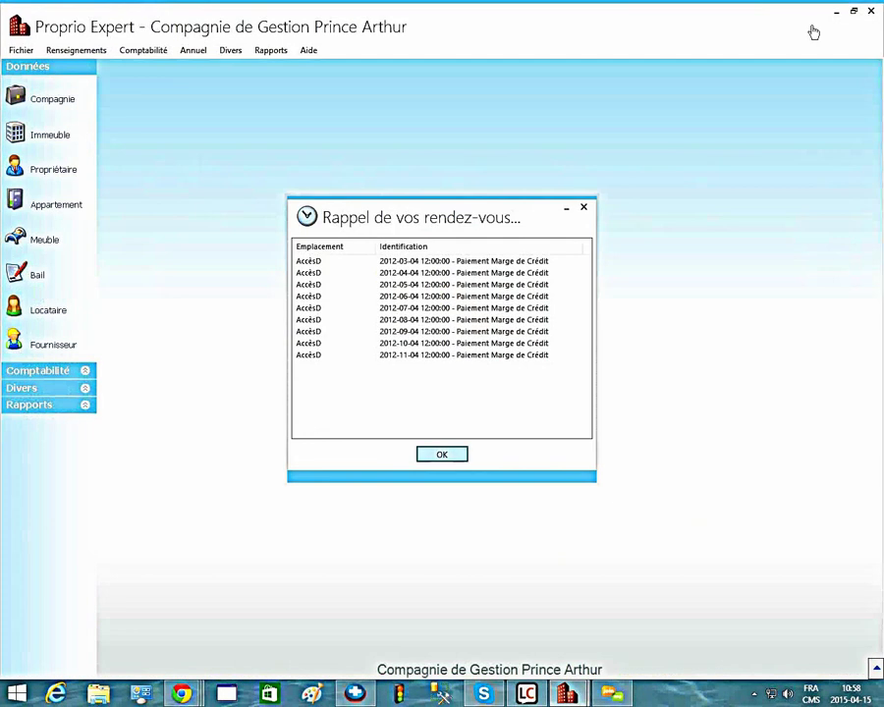
key("Return")
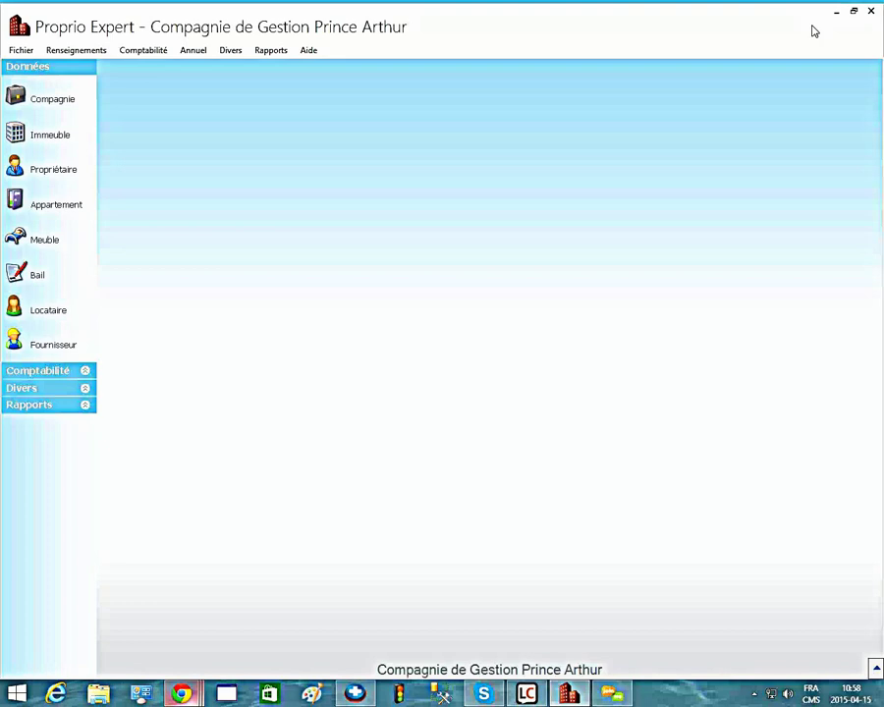
- Switch to the Magex Technologies website in Chrome and open its support page at the Proprio Expert resources
mouse_move(182, 693)
left_click(389, 604)
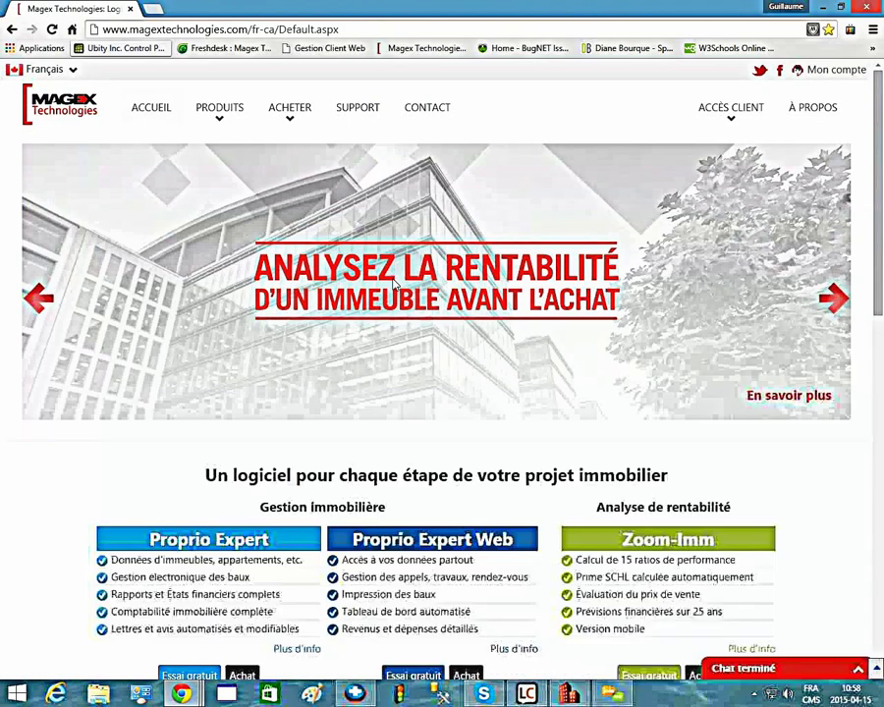
left_click(362, 116)
scroll(285, 383, "down", 1)
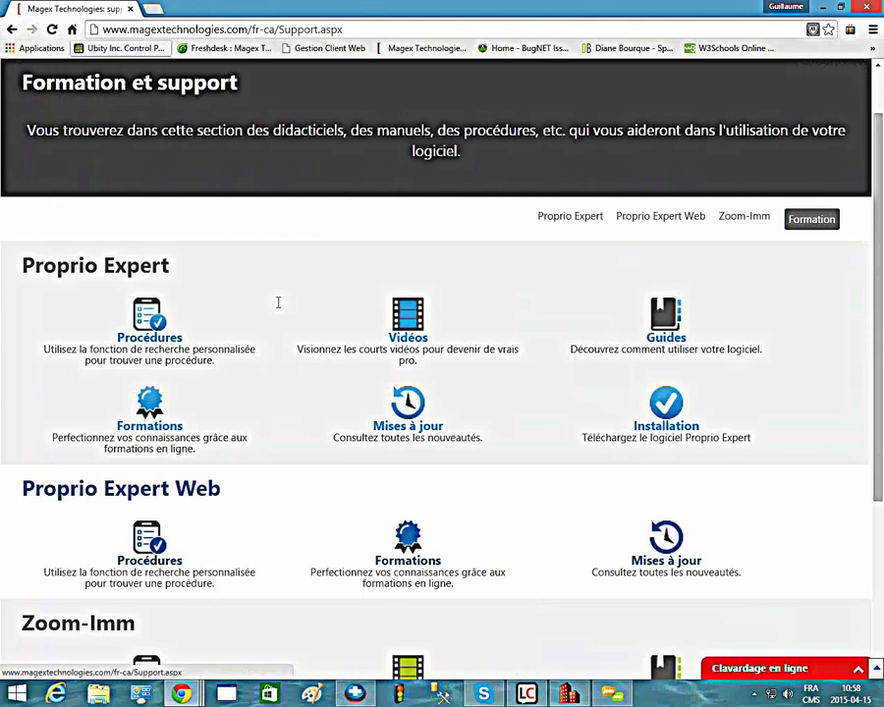
- Open the Proprio Expert procedures page on the website, and minimize Chrome to return to Proprio Expert
scroll(278, 302, "up", 1)
scroll(282, 385, "down", 1)
left_click(248, 338)
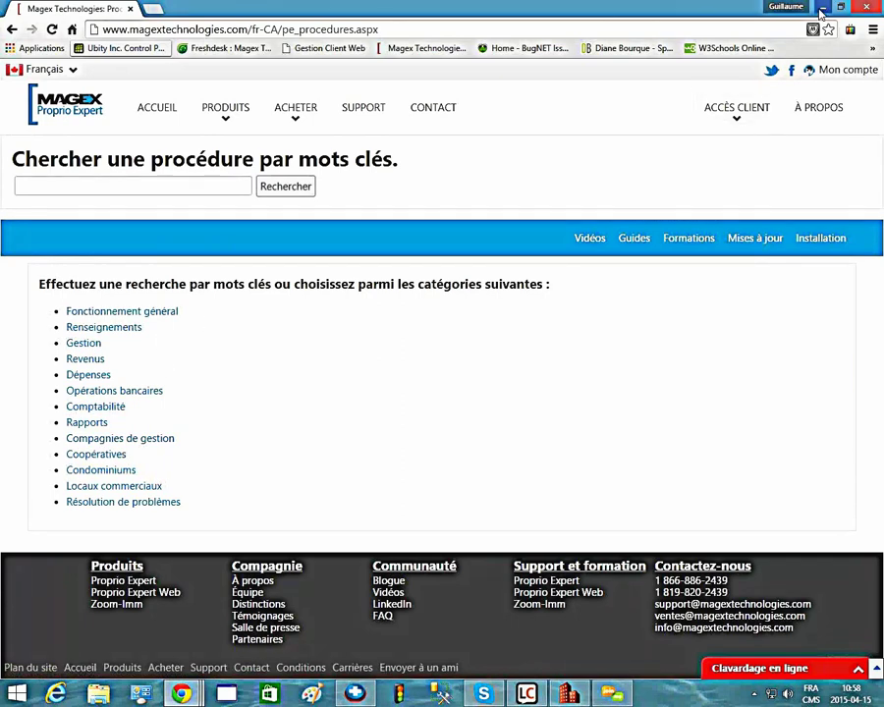
left_click(821, 8)
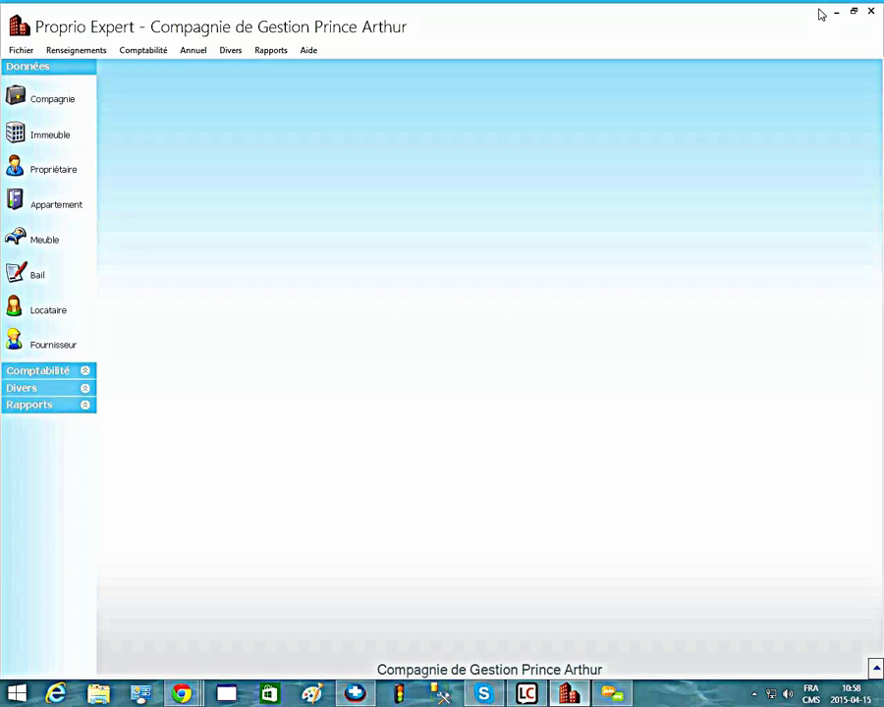
- Review the reports available for Renseignements, Comptabilité and Divers
left_click(271, 50)
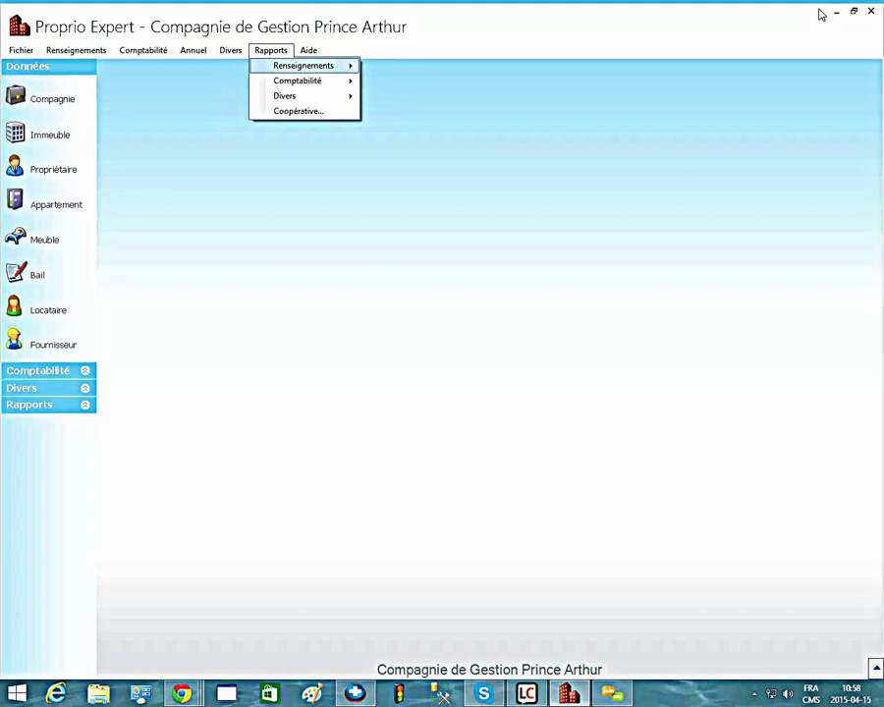
mouse_move(303, 66)
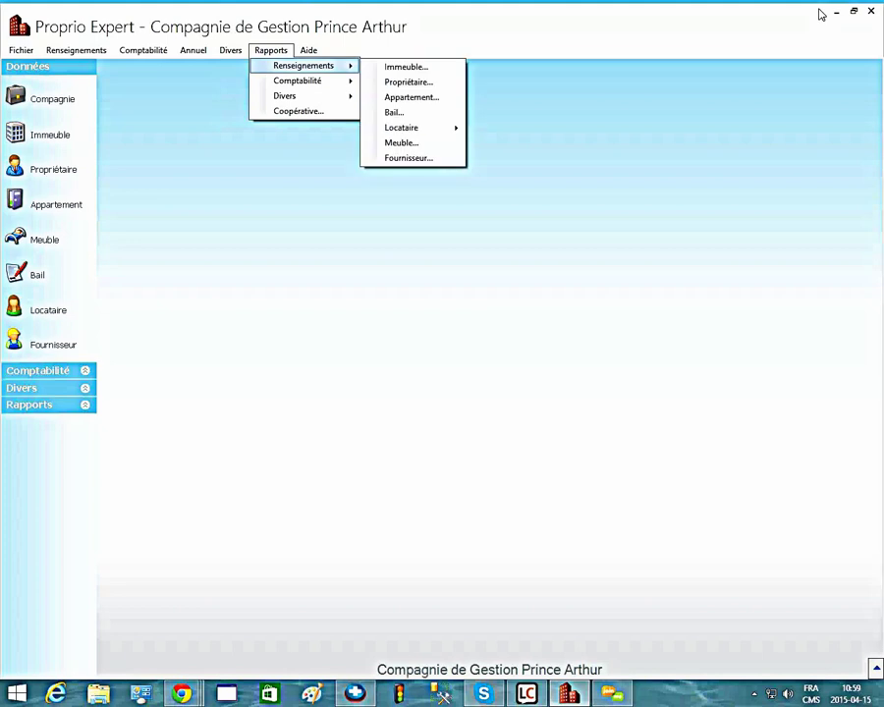
mouse_move(285, 96)
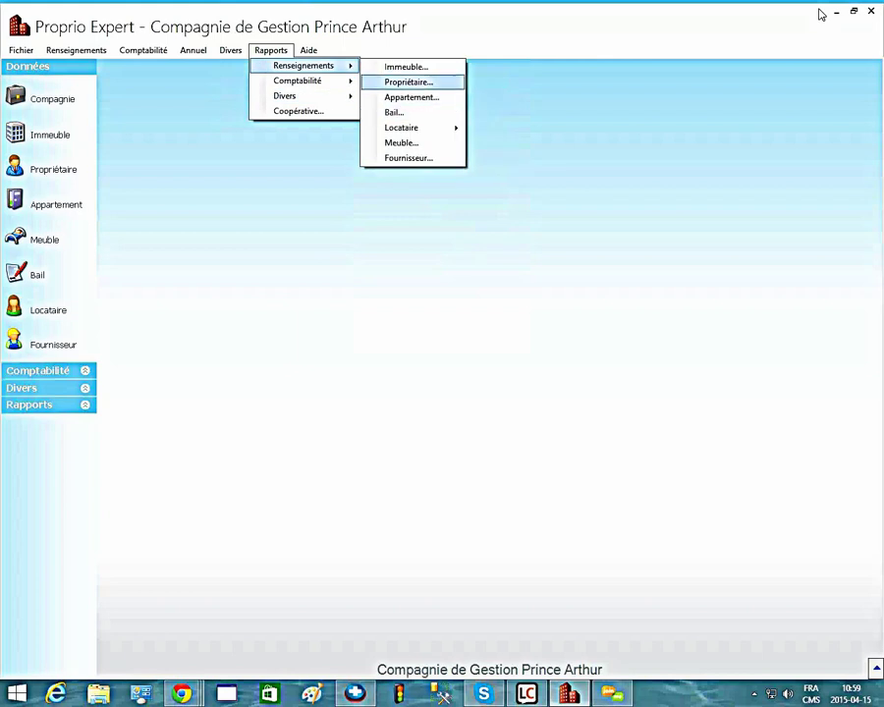
mouse_move(412, 261)
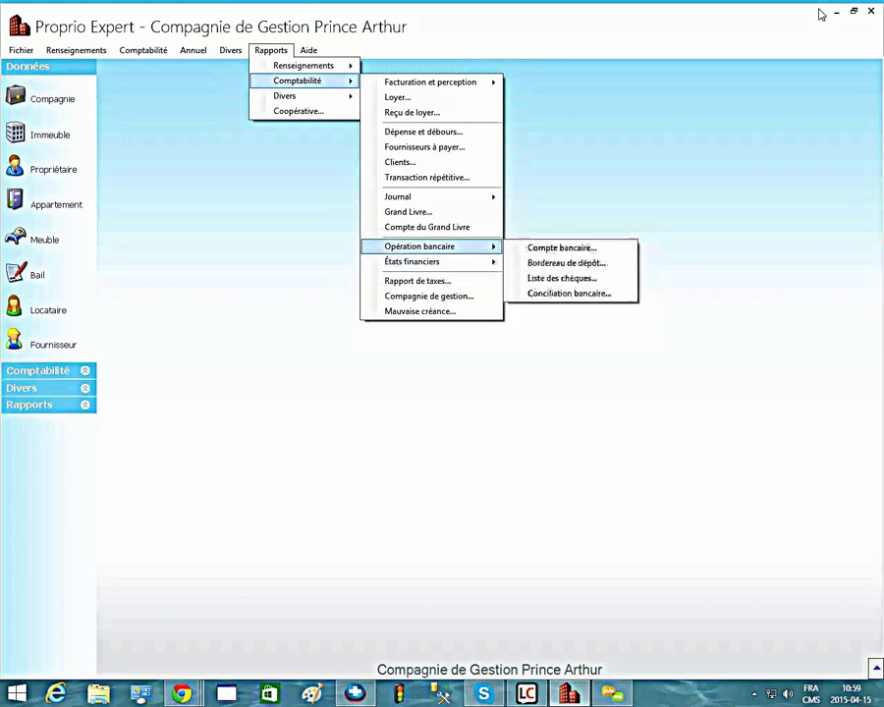
mouse_move(430, 82)
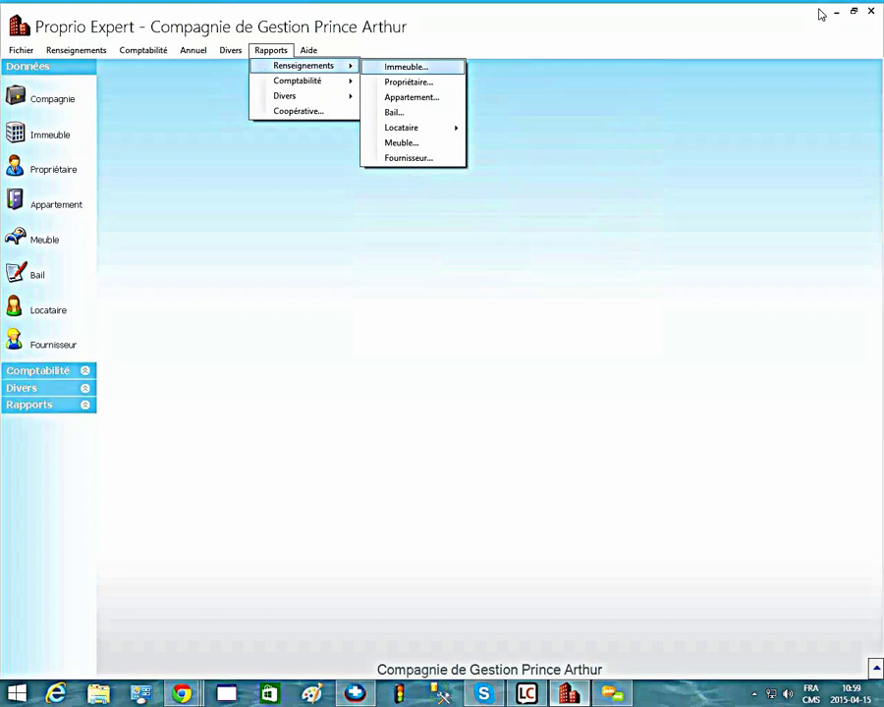
key("Down")
key("Down")
key("Down")
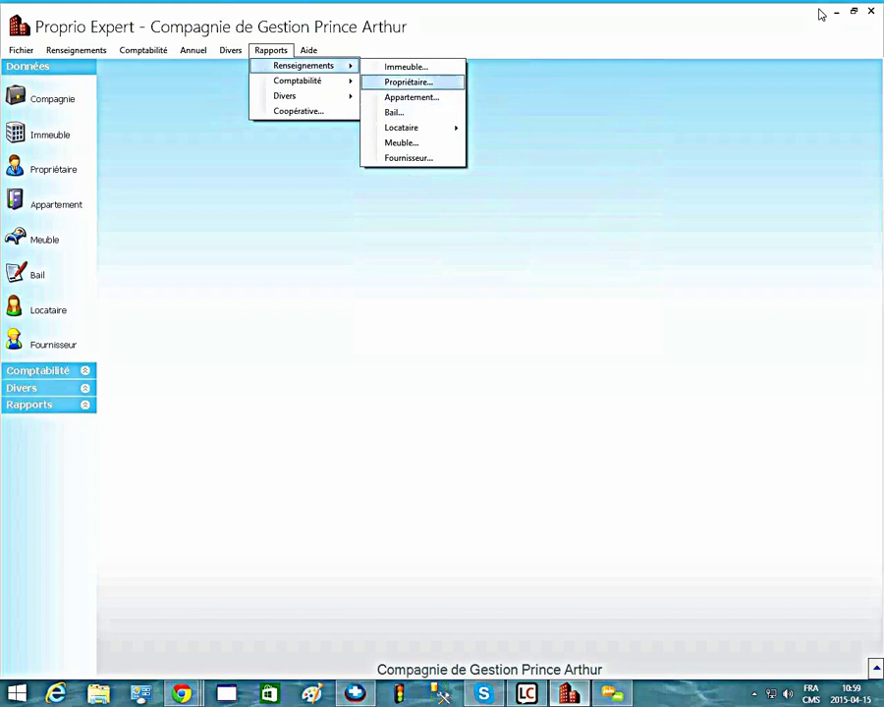
mouse_move(304, 96)
key("Up")
key("Down")
key("Down")
key("Down")
key("Up")
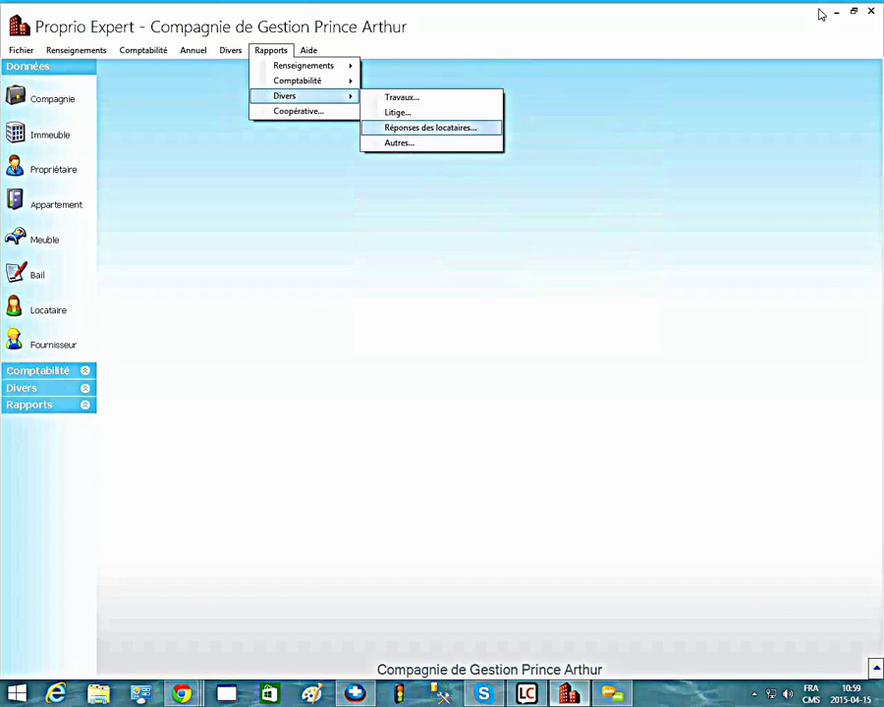
key("Return")
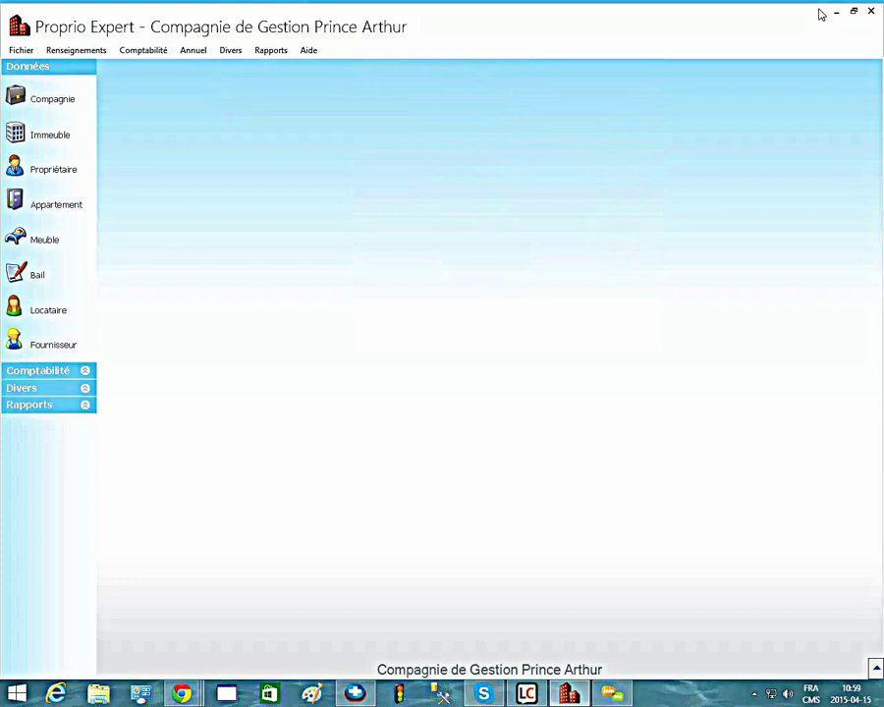
- Open the Immeuble window and its report selection, and reposition both windows near the top of the workspace
key("Return")
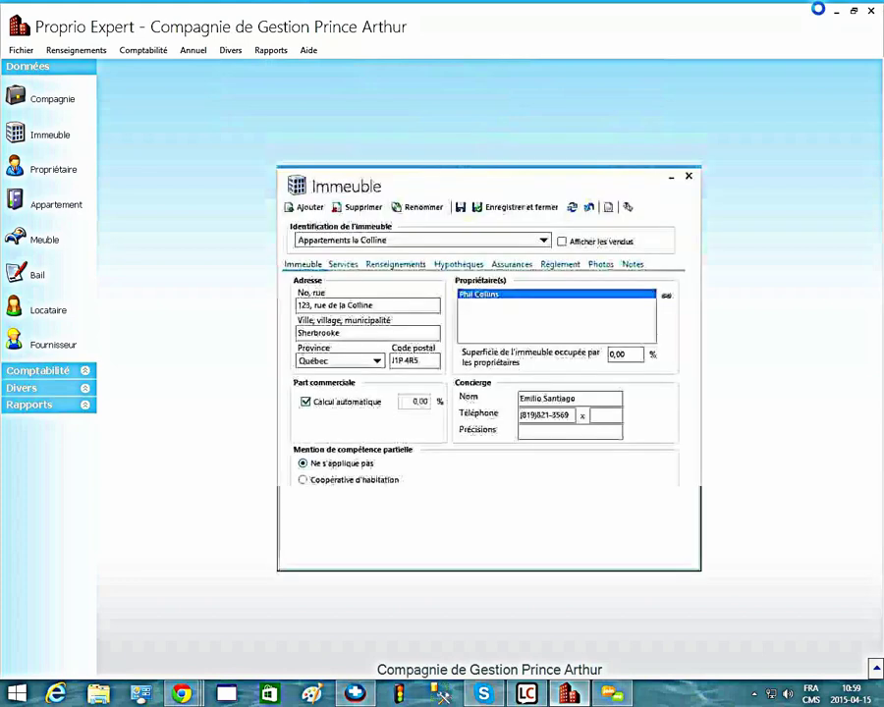
mouse_move(491, 183)
left_mouse_down()
mouse_move(443, 141)
mouse_move(448, 125)
left_mouse_up()
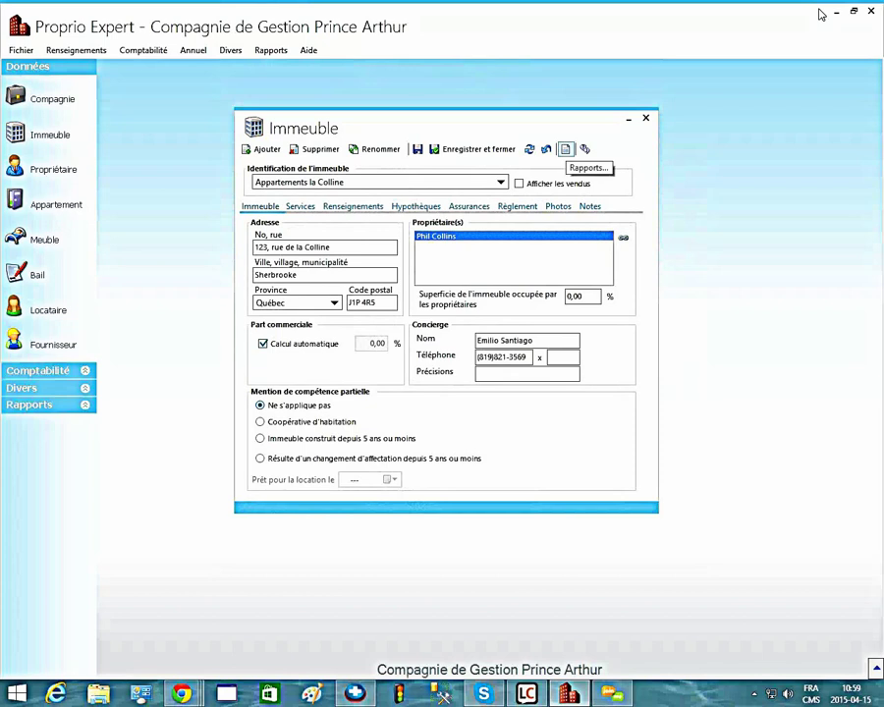
left_click(566, 149)
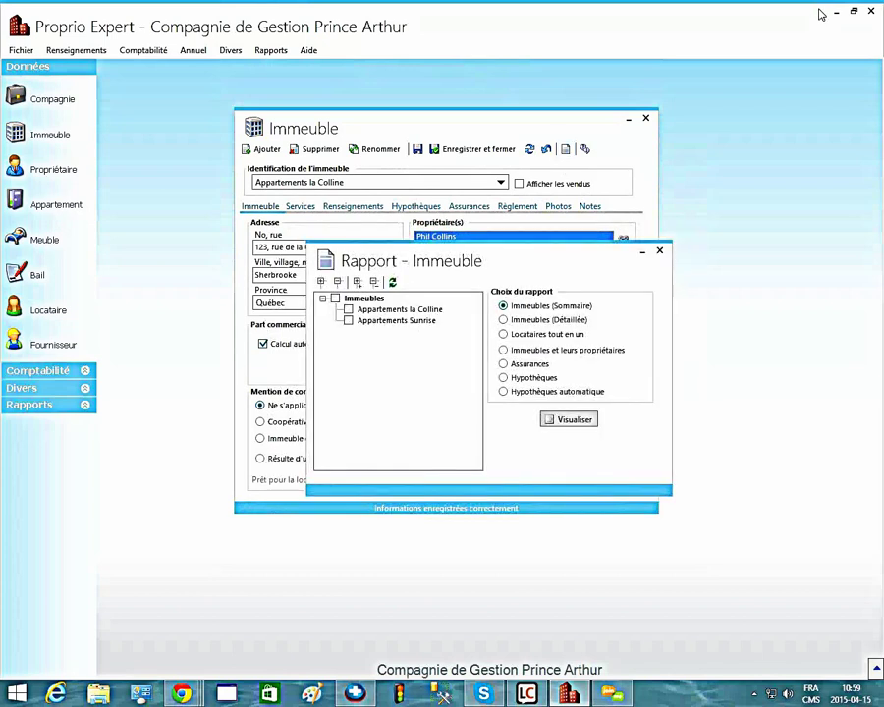
left_click_drag(413, 257, 360, 80)
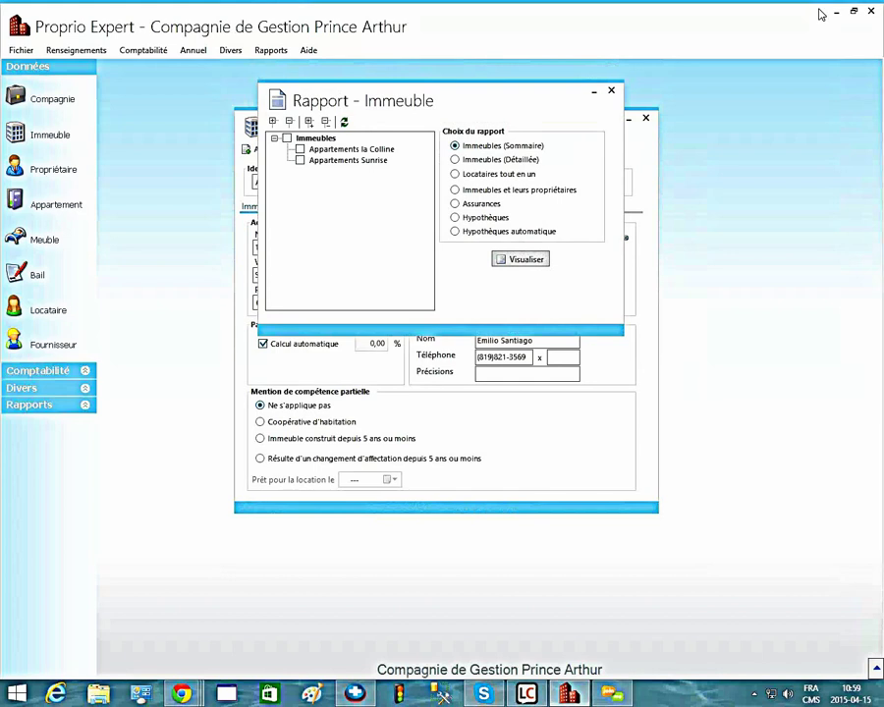
- Select Appartements la Colline and Appartements Sunrise for the building report, clear both, and close the report window
left_click(300, 149)
left_click(301, 160)
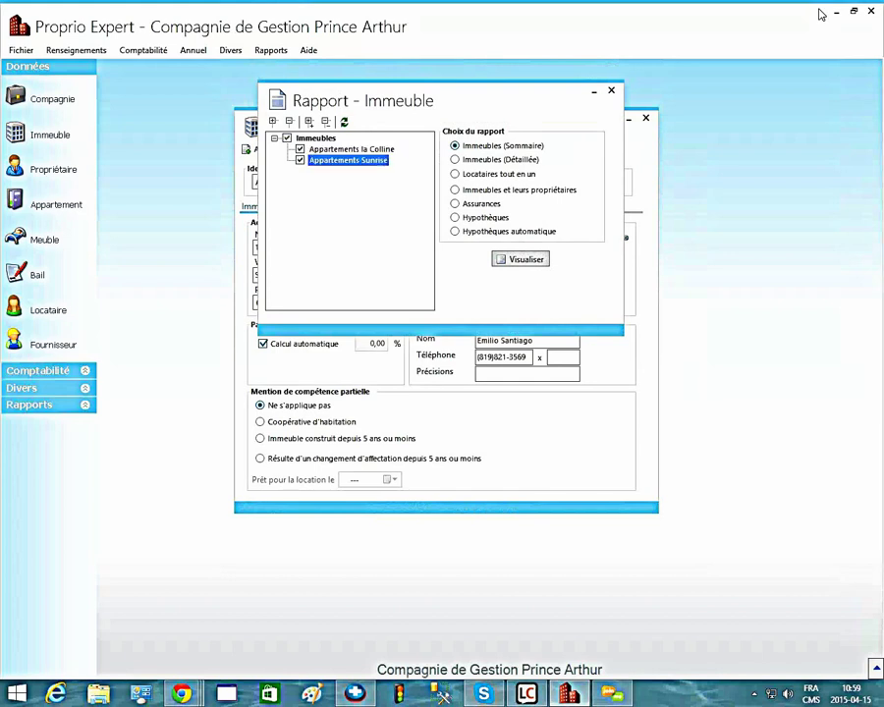
left_click(301, 149)
left_click(300, 160)
key("Escape")
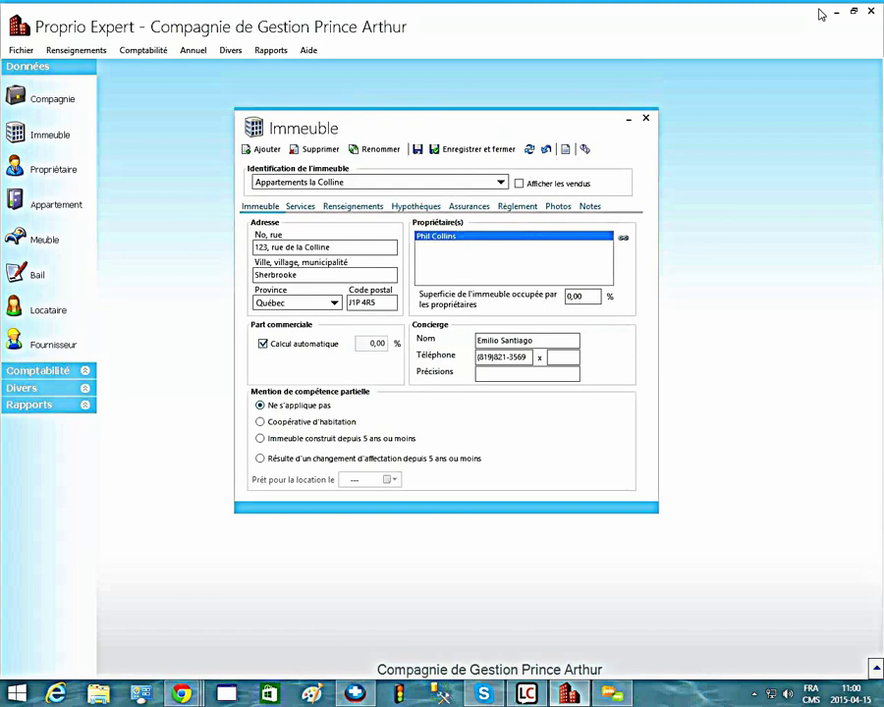
- Recheck the Renseignements report list and close the Immeuble window
left_click(271, 50)
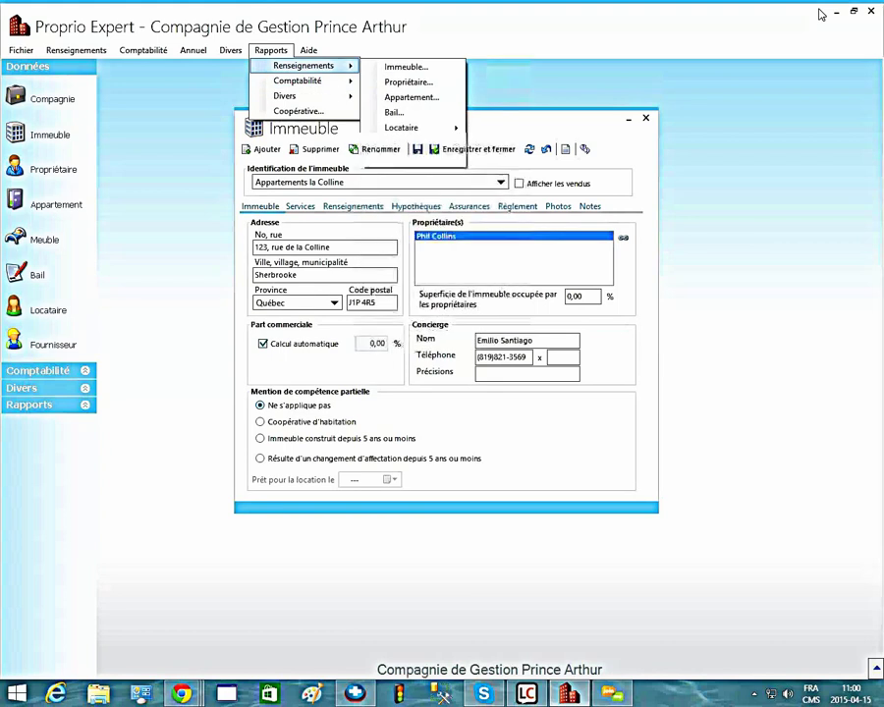
left_click(271, 50)
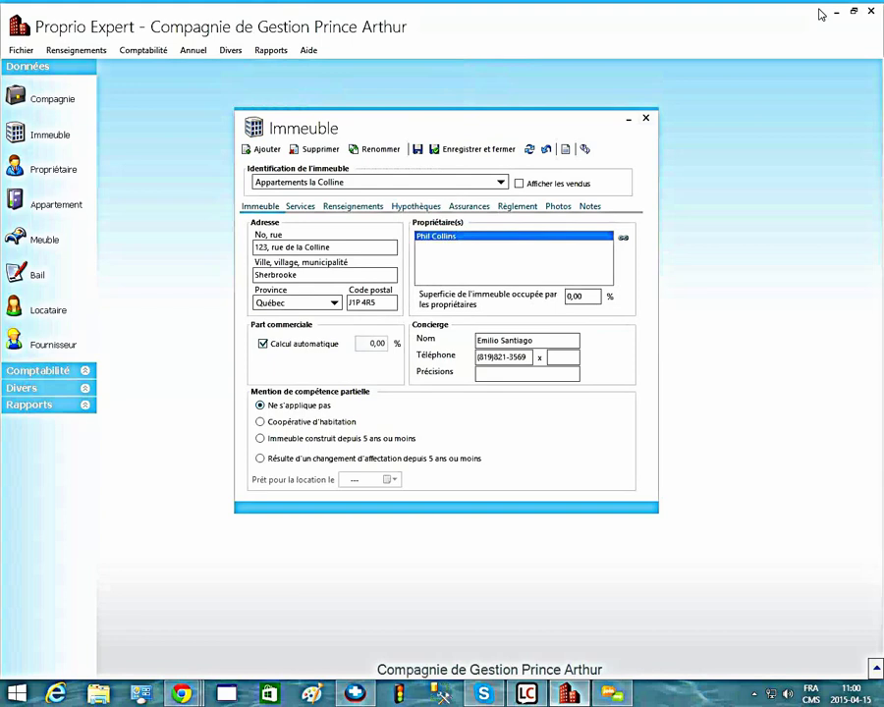
key("Escape")
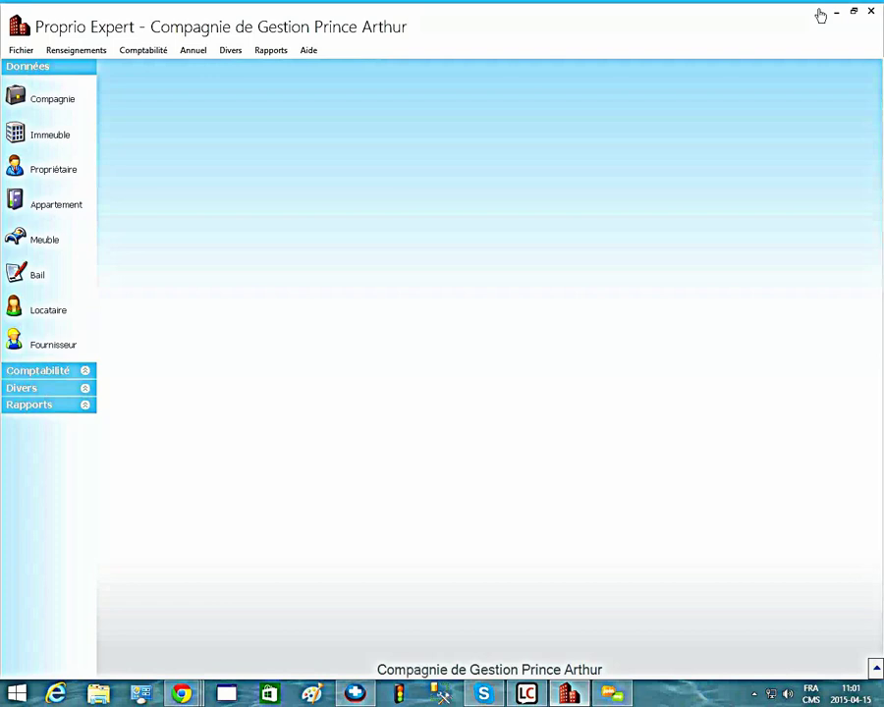
- Switch the active company to Cooperative d'habitation Beaux Rêves
key("alt")
key("Return")
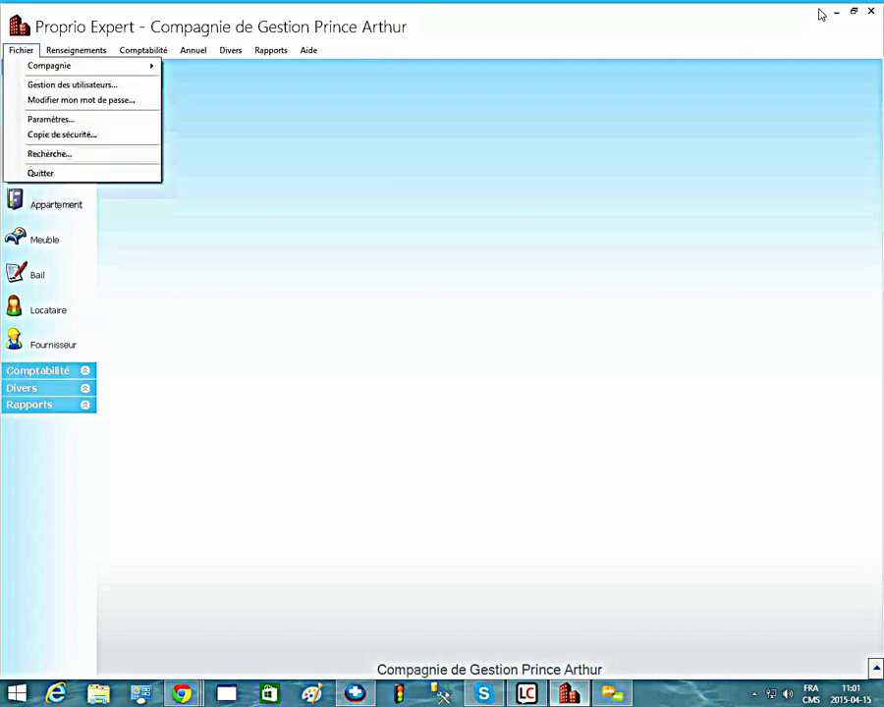
key("Down")
key("Right")
key("Down")
key("Down")
key("Down")
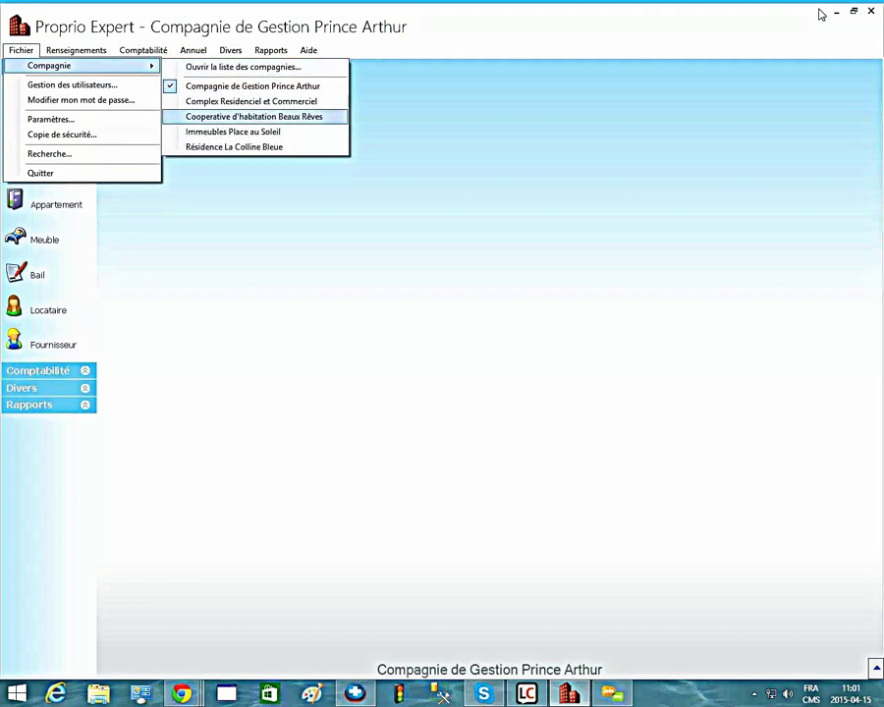
key("Return")
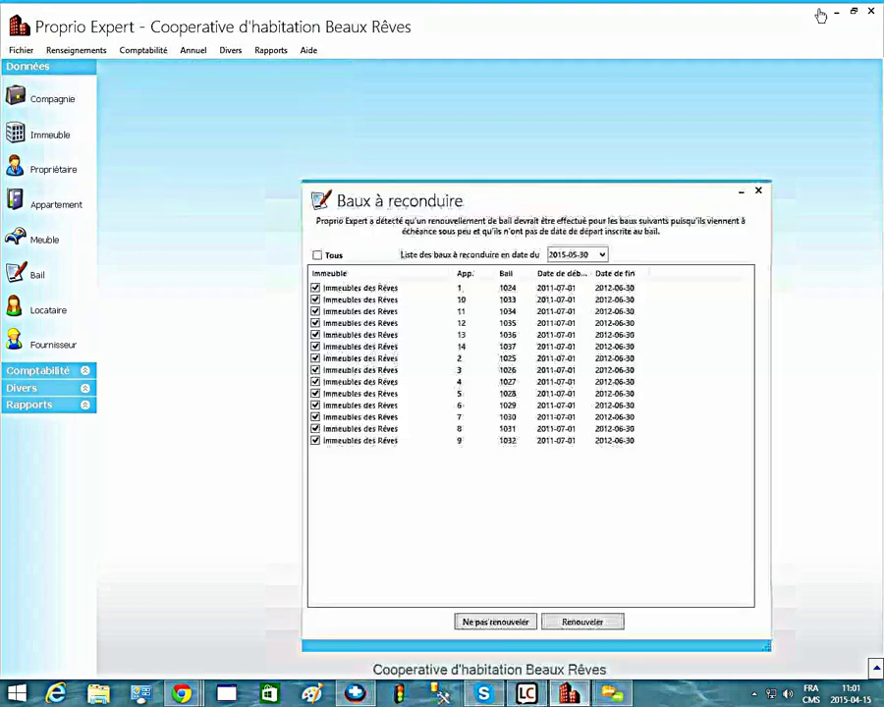
- Dismiss the list of leases to renew and switch the active company back to Compagnie de Gestion Prince Arthur
key("Escape")
key("alt")
key("Return")
key("Down")
key("Right")
key("Down")
key("Return")
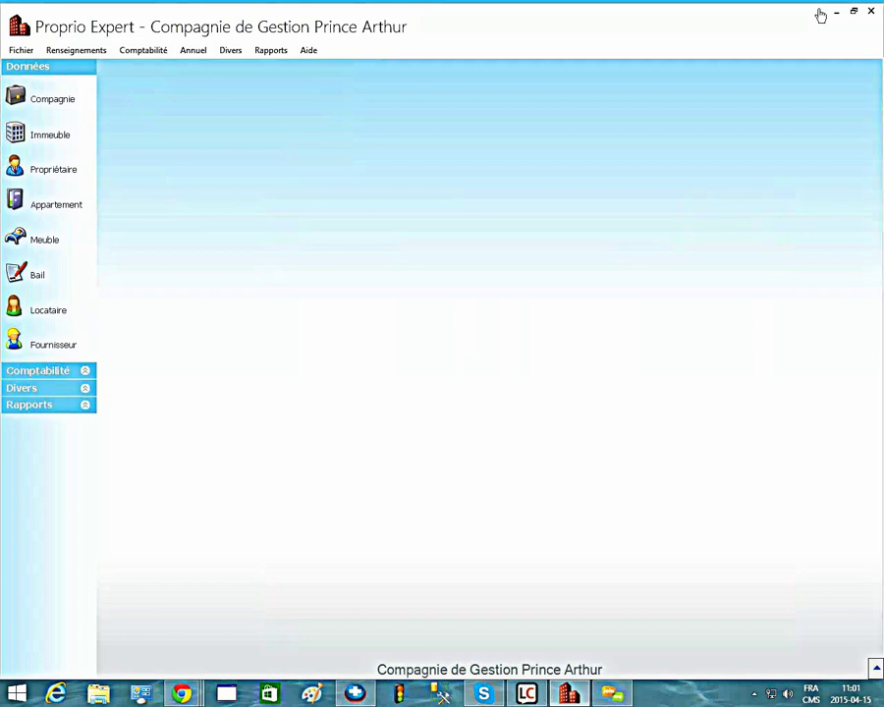
- Open the Compagnie window and switch its company to Complex Residenciel et Commercial, Cooperative d'habitation Beaux Rêves, and back to Compagnie de Gestion Prince Arthur
left_click(52, 99)
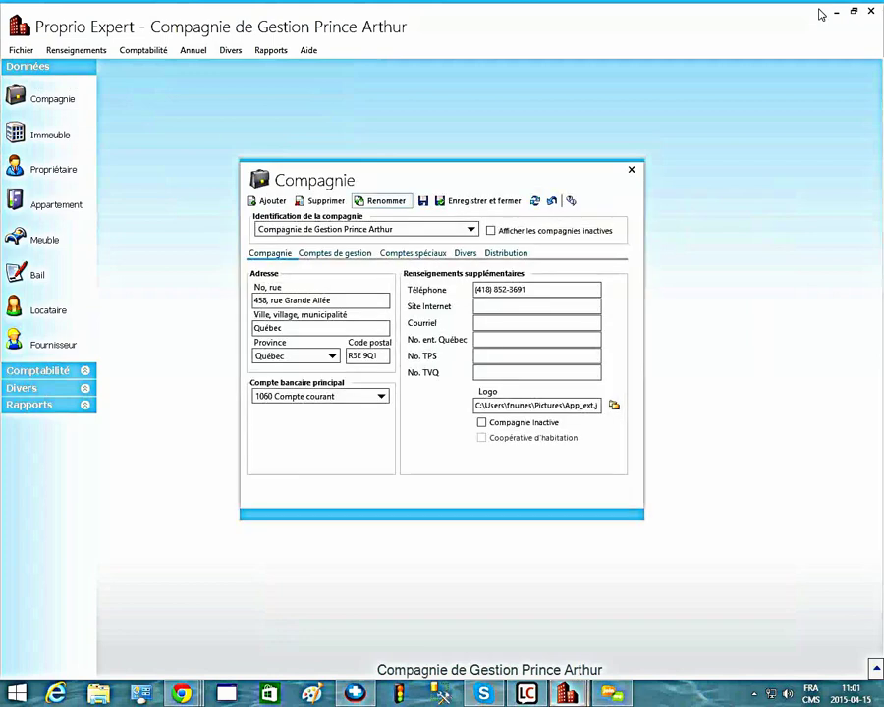
left_click_drag(441, 178, 455, 125)
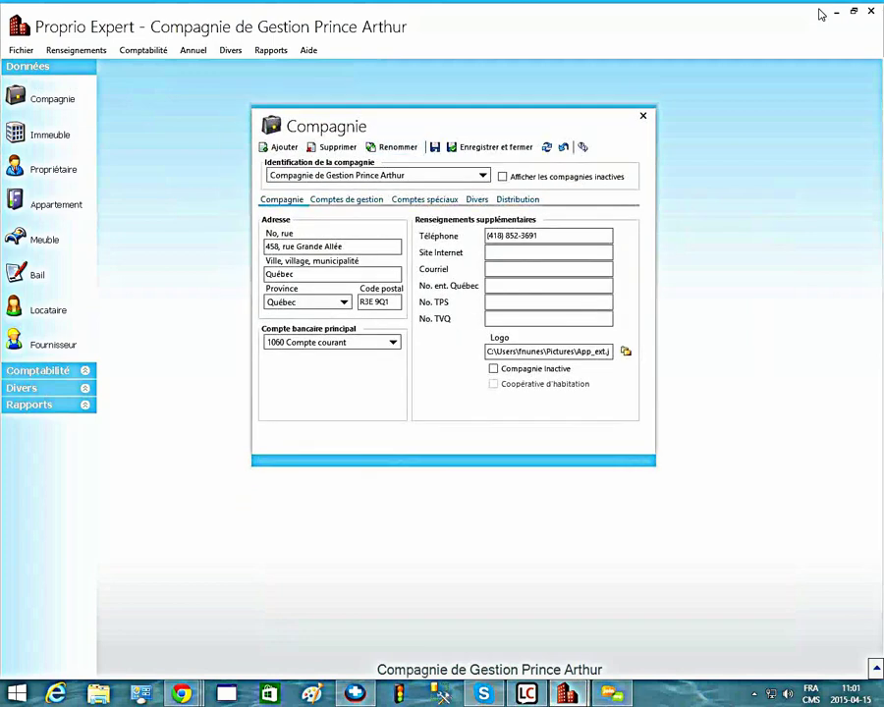
left_click(482, 174)
left_click(335, 201)
left_click(483, 175)
left_click(337, 213)
left_click(482, 174)
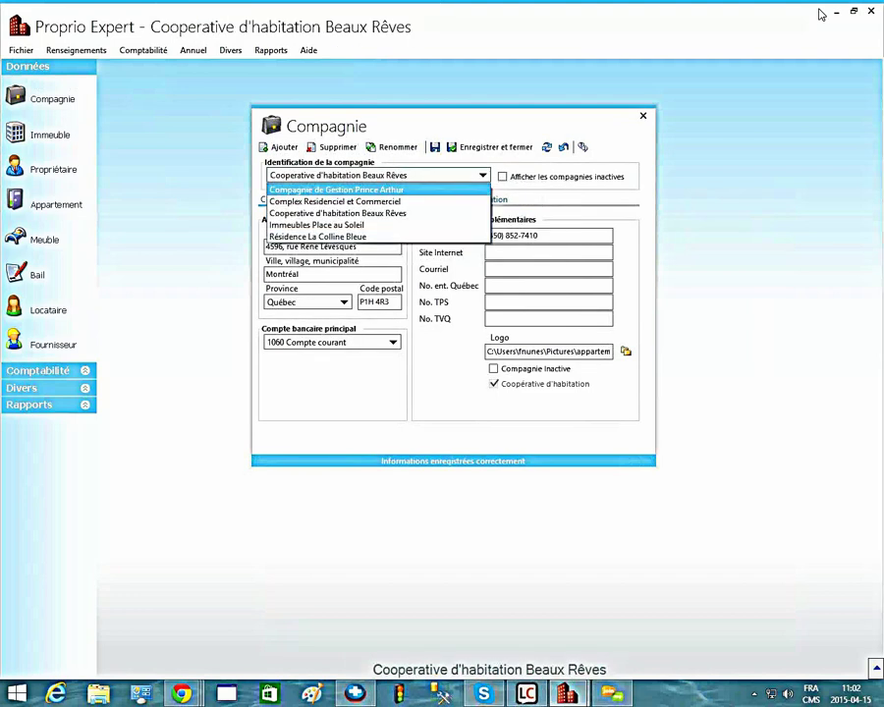
left_click(335, 190)
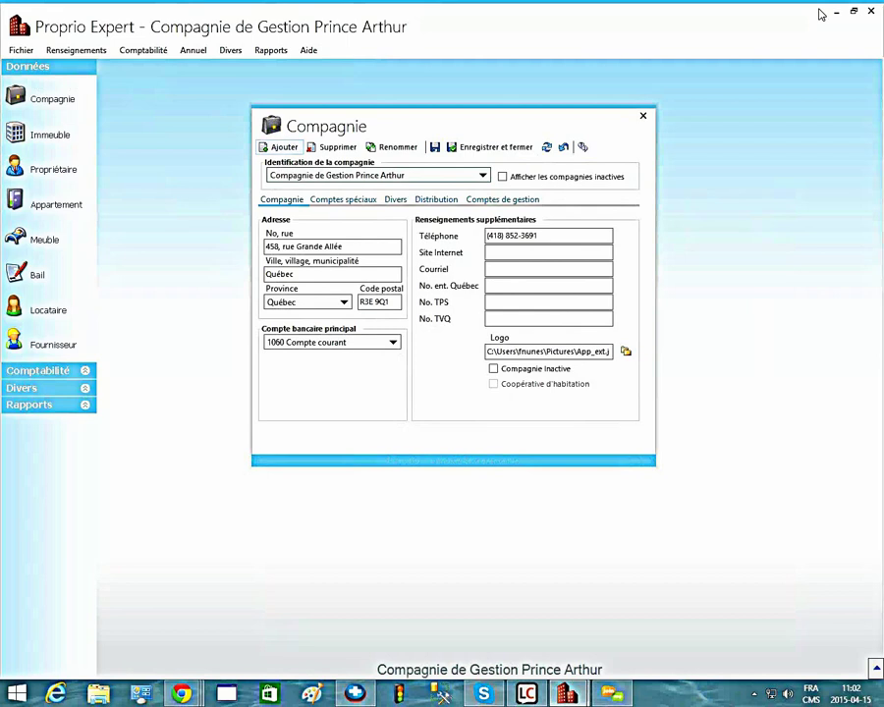
- Open the company creation form and review the province and starting chart choices, keeping Québec and Charte par défaut
left_click(280, 148)
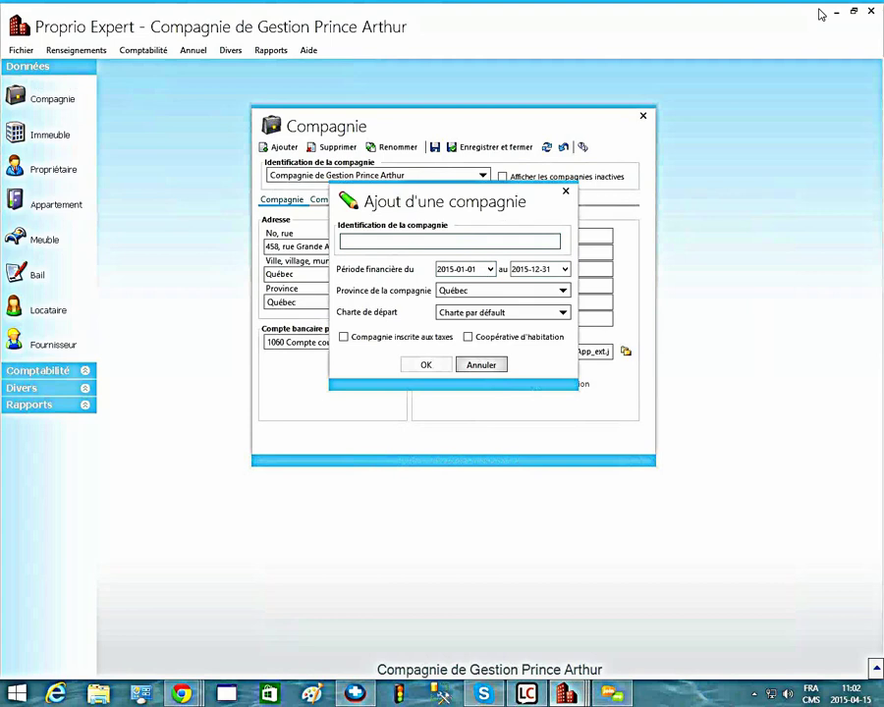
left_click(563, 290)
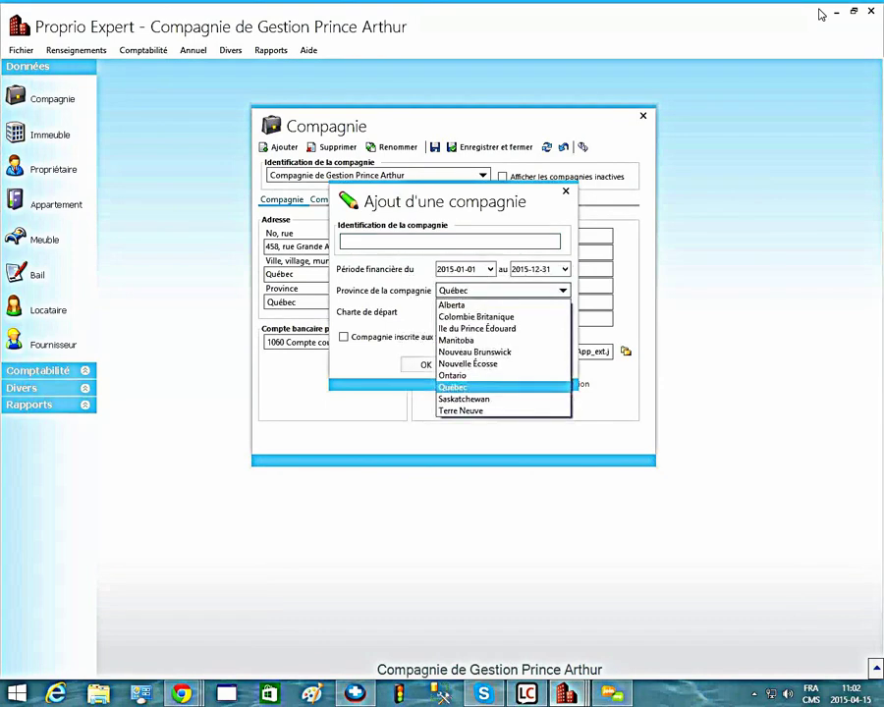
left_click(453, 387)
left_click(563, 312)
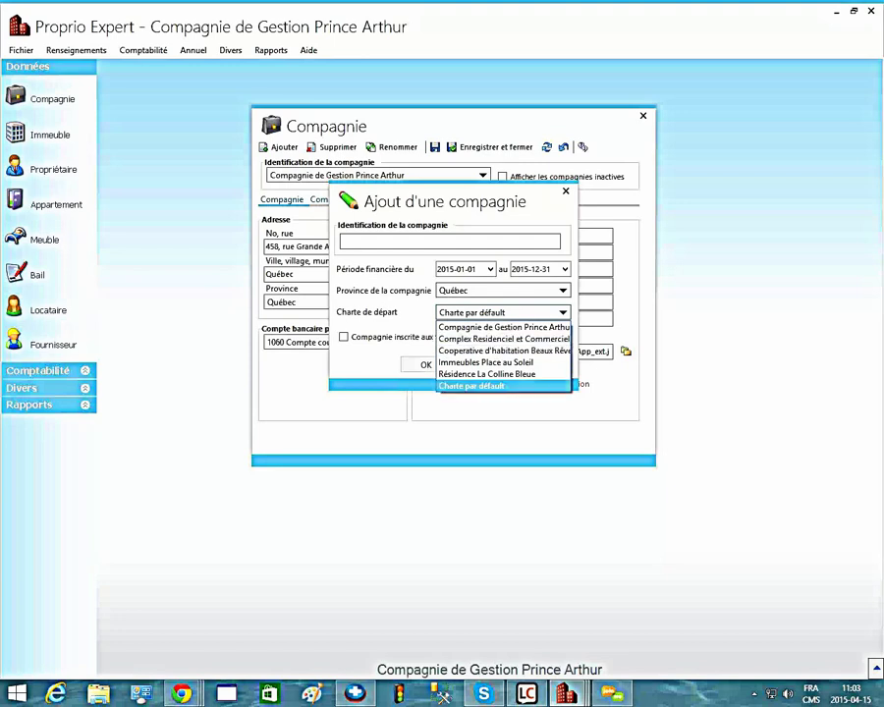
left_click(472, 386)
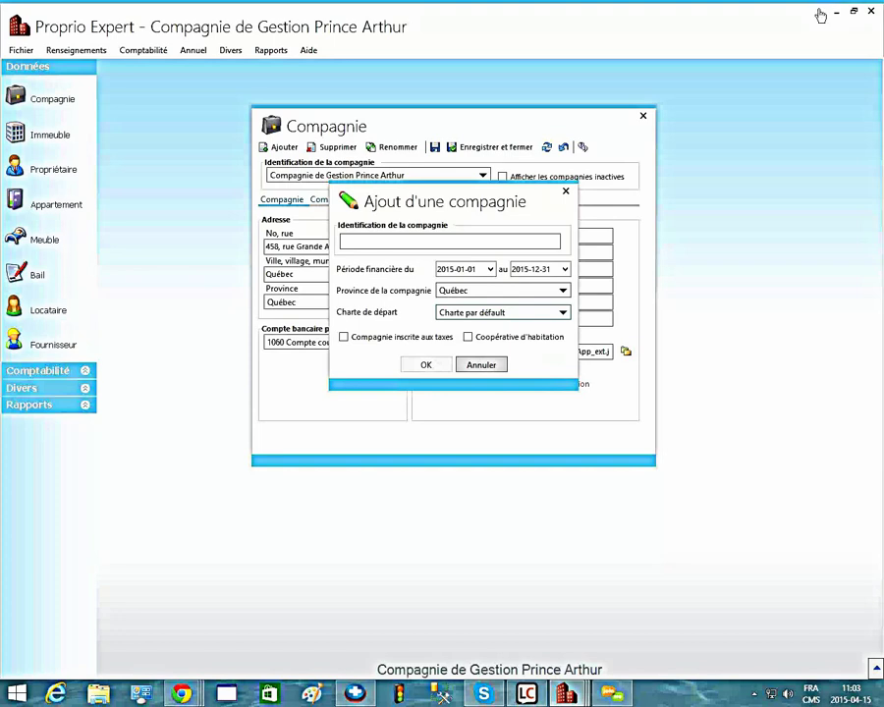
- Try the tax registration and housing cooperative options on and off, and cancel adding the company
key("space")
key("space")
key("space")
key("space")
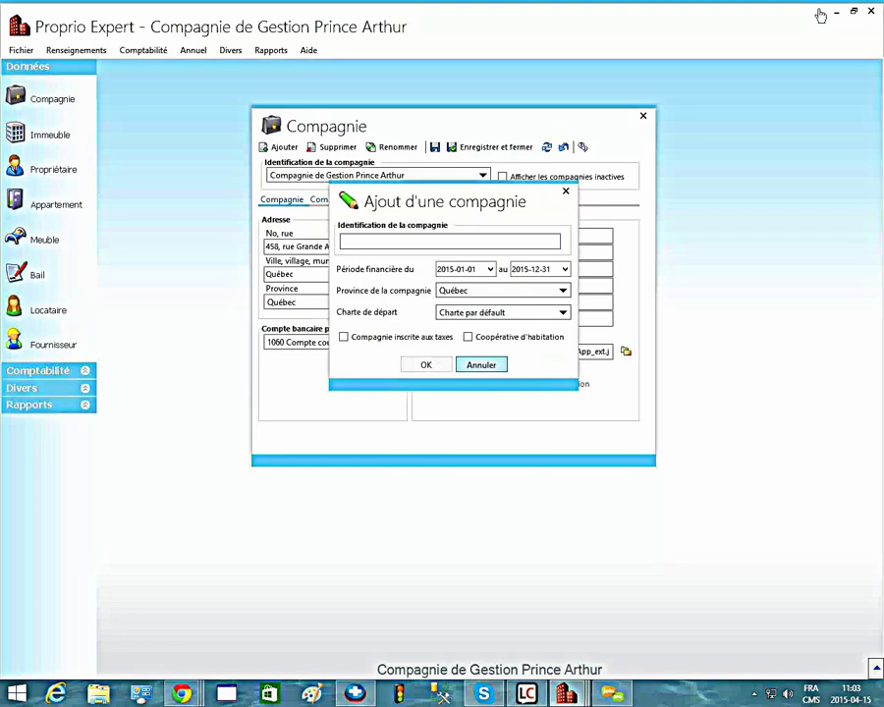
key("Escape")
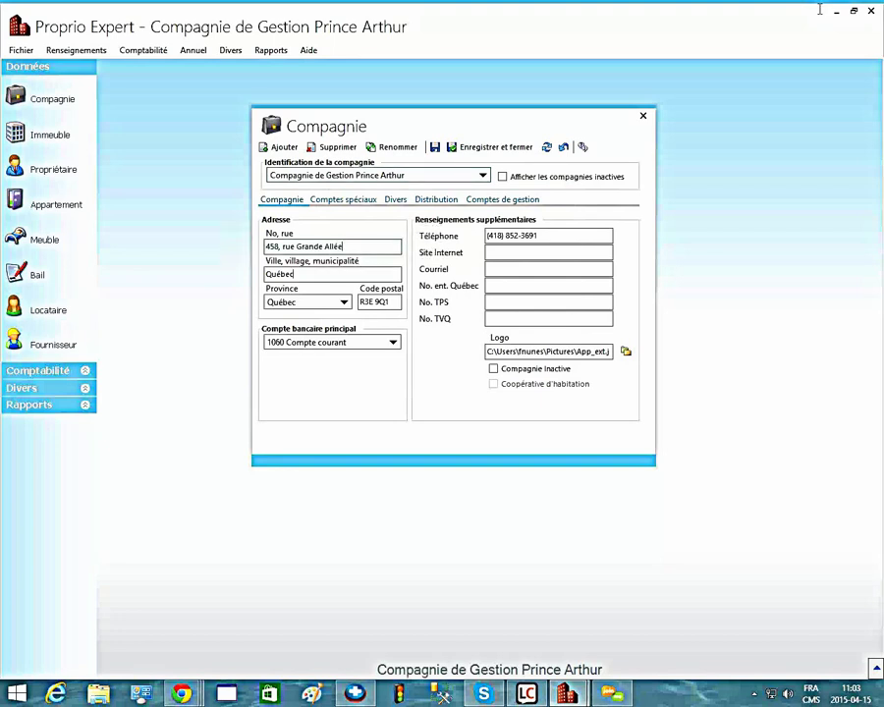
- Review the company's address and phone details, the available provinces and the logo path, keeping Québec as the province
key("Tab")
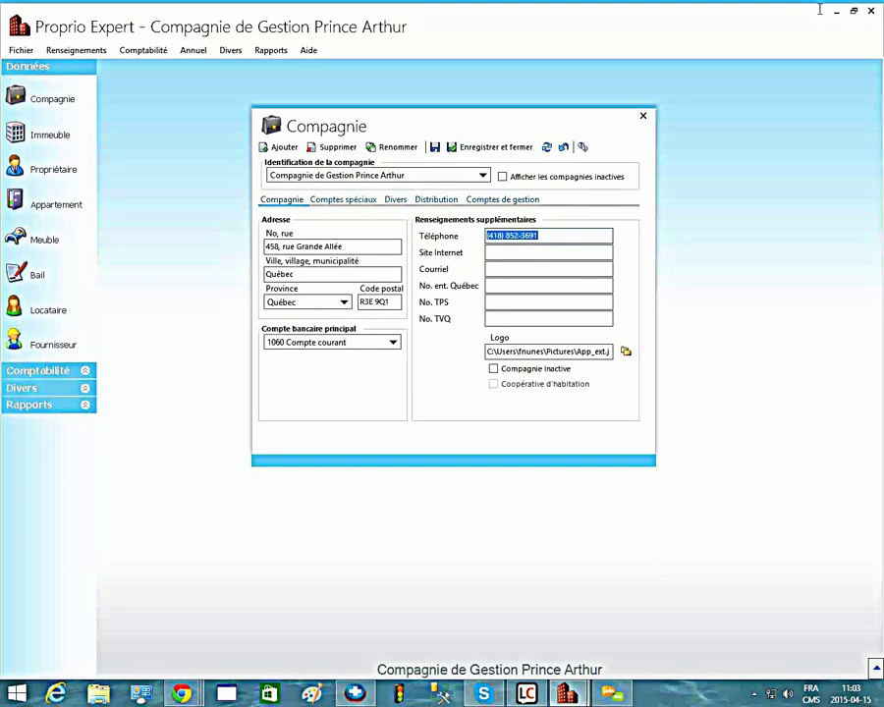
left_click(344, 303)
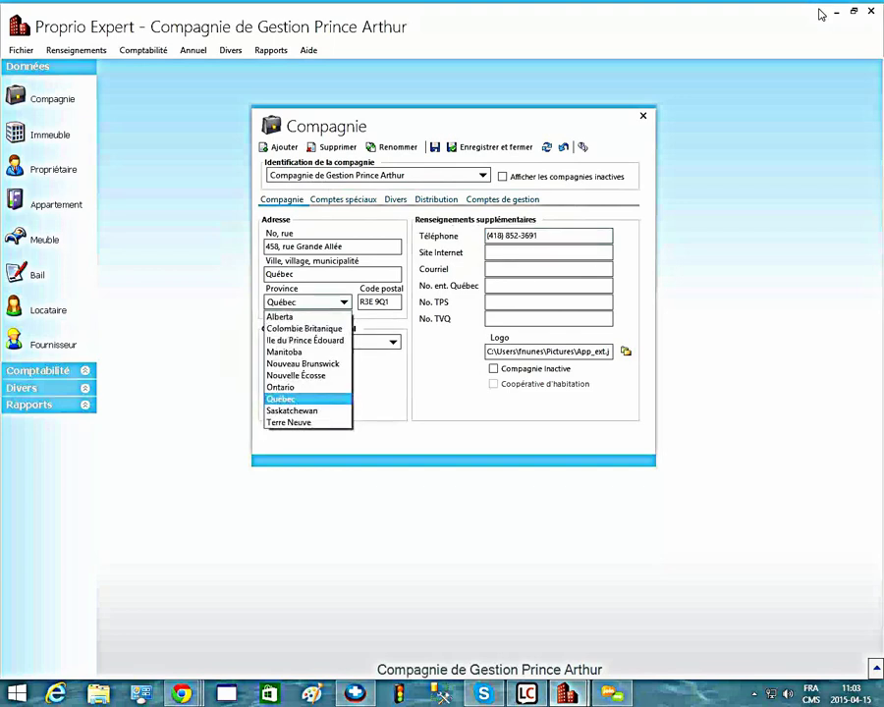
left_click(343, 303)
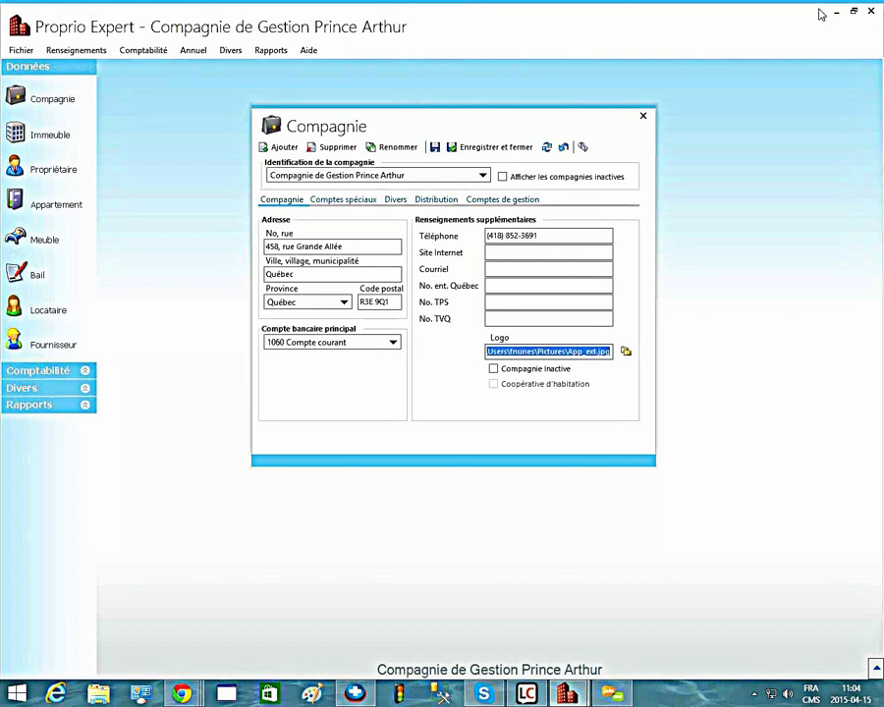
left_click(541, 351)
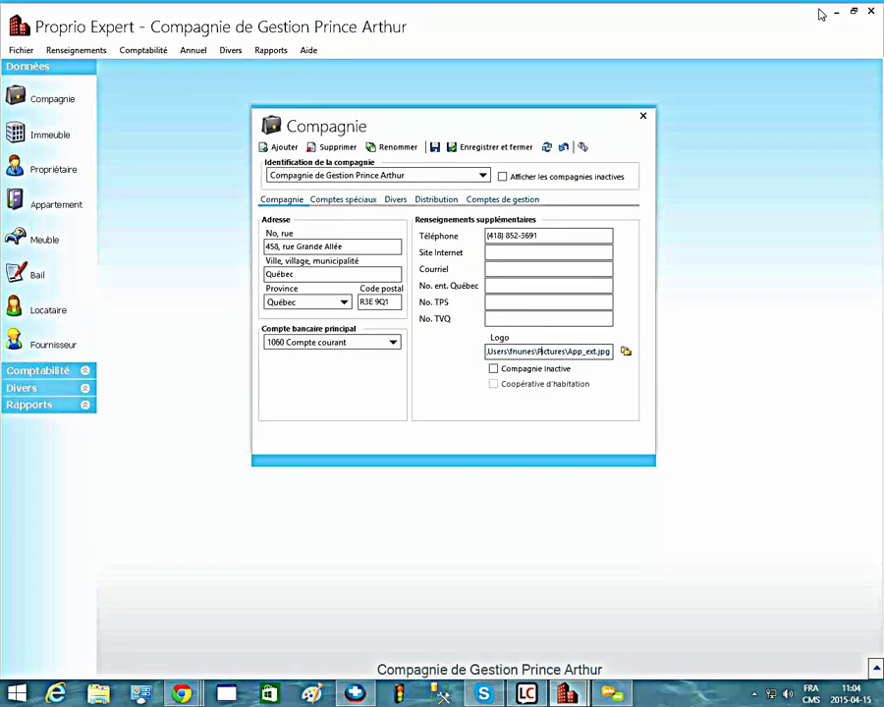
- Review the company's special accounts for purchase discounts, clients and lodging tax
left_click(343, 199)
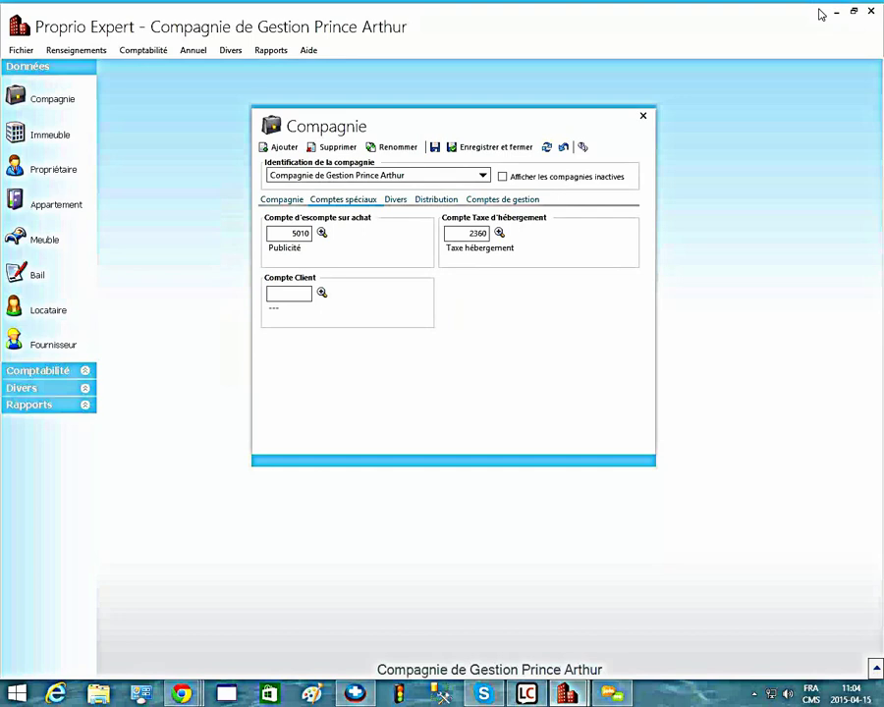
double_click(299, 233)
left_click(290, 293)
left_click_drag(469, 234, 475, 234)
left_click(475, 234)
- Review the company's abbreviated name for the bank and set the automatic invoice number to 1000
key("ctrl+Tab")
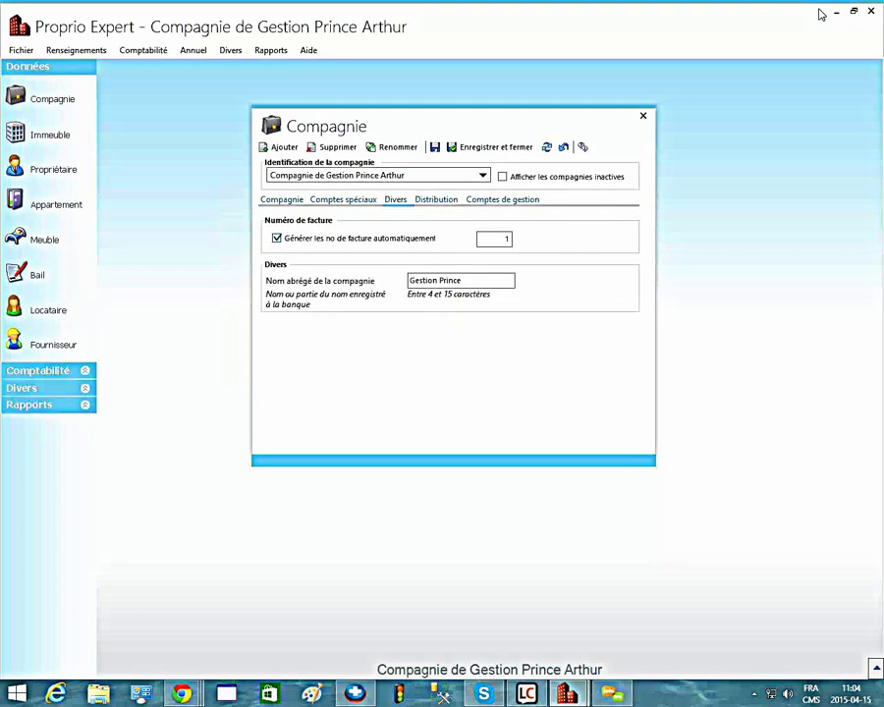
key("Tab")
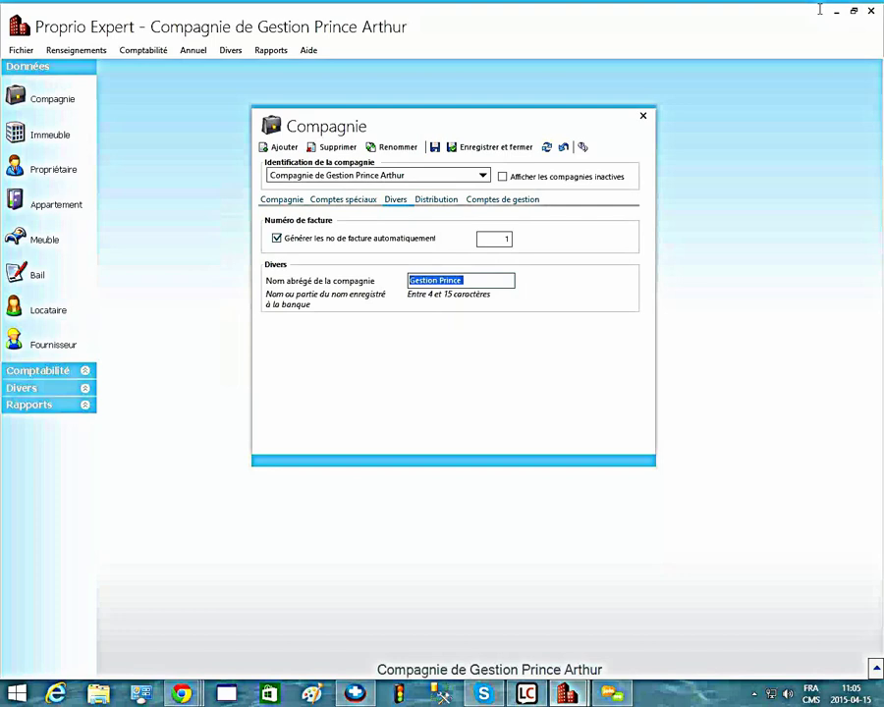
key("End")
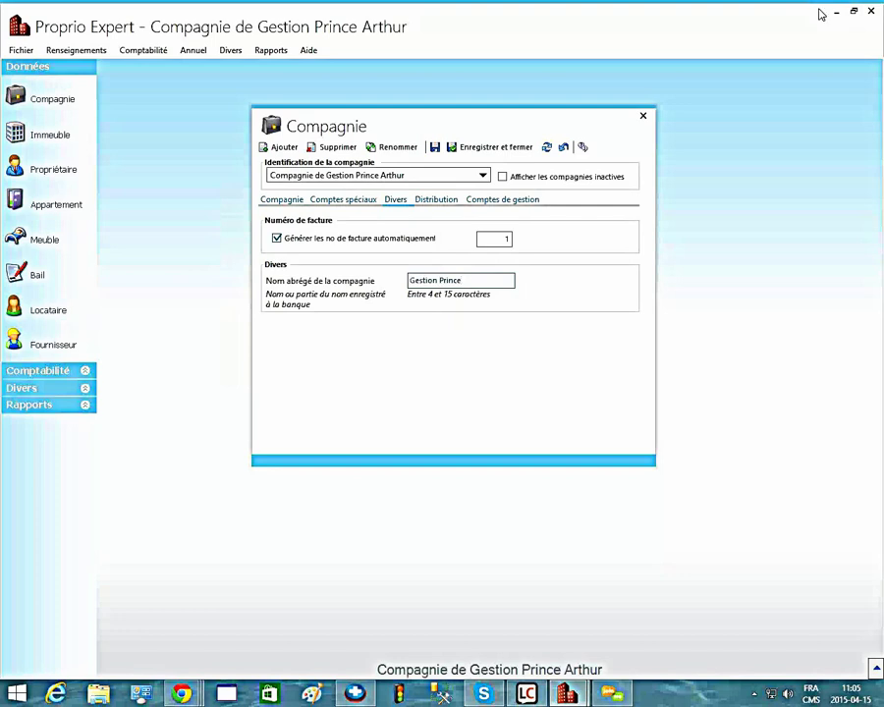
key("shift+Tab")
type("1000")
- Review the distribution of company revenues and expenses by building, and the management accounts for clients payable and management fee revenue
key("ctrl+Tab")
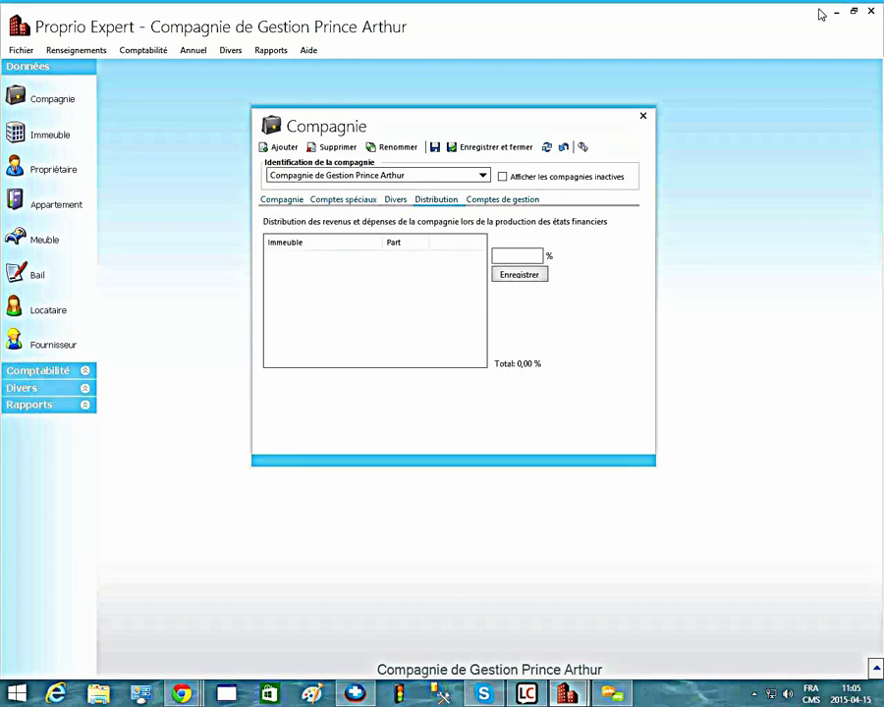
key("ctrl+Tab")
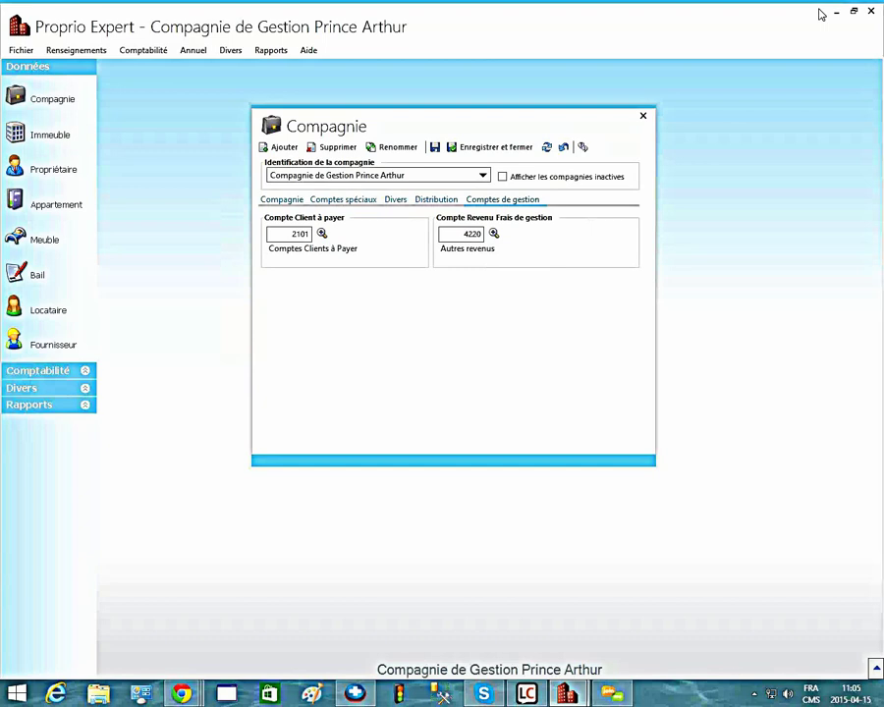
key("Tab")
key("Tab")
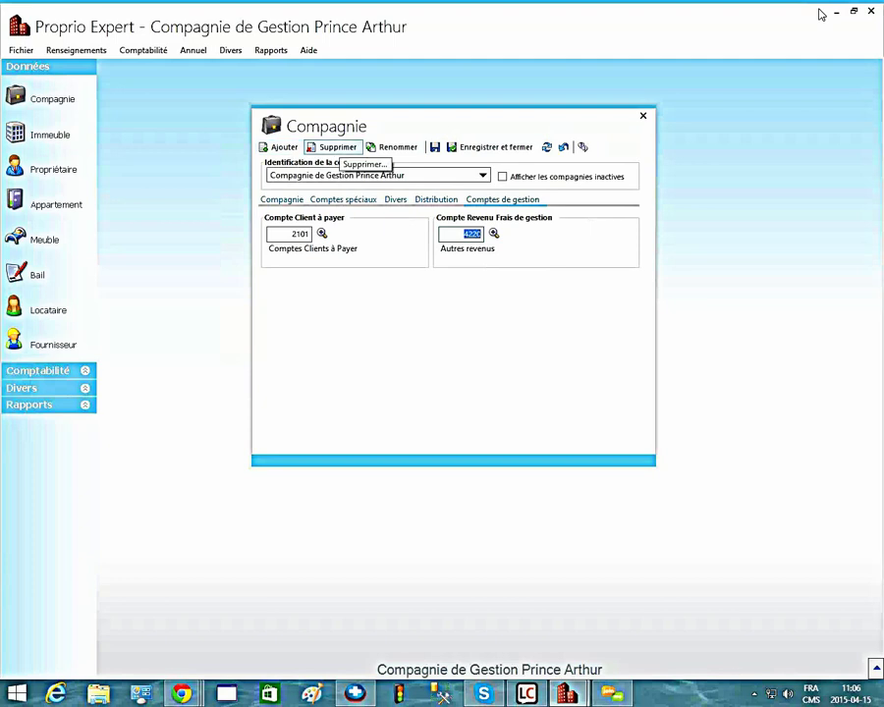
- Switch the company to Complex Residenciel et Commercial and back to Compagnie de Gestion Prince Arthur
left_click(482, 175)
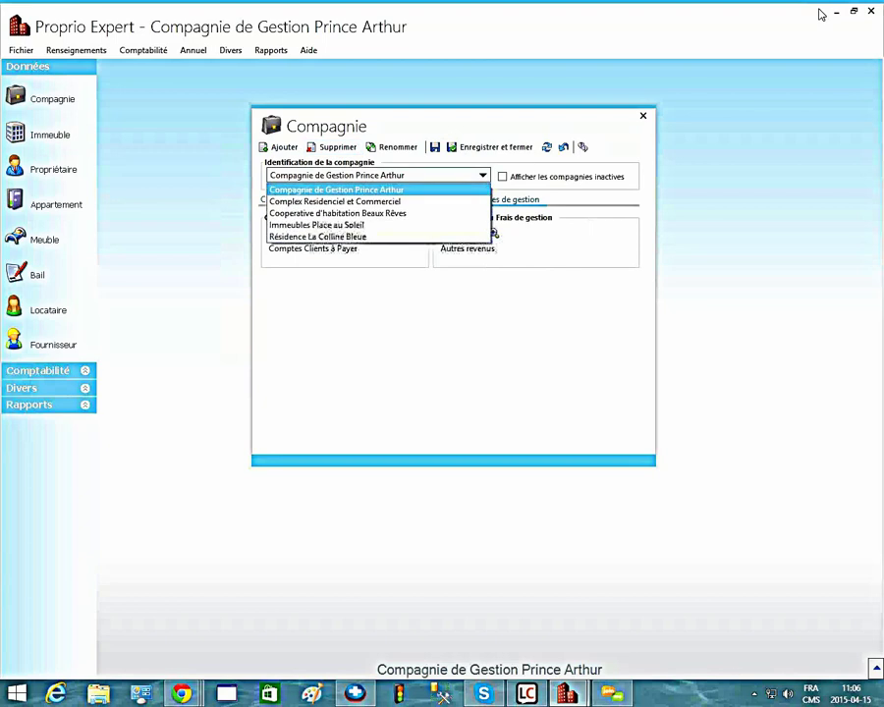
left_click(335, 201)
left_click(482, 176)
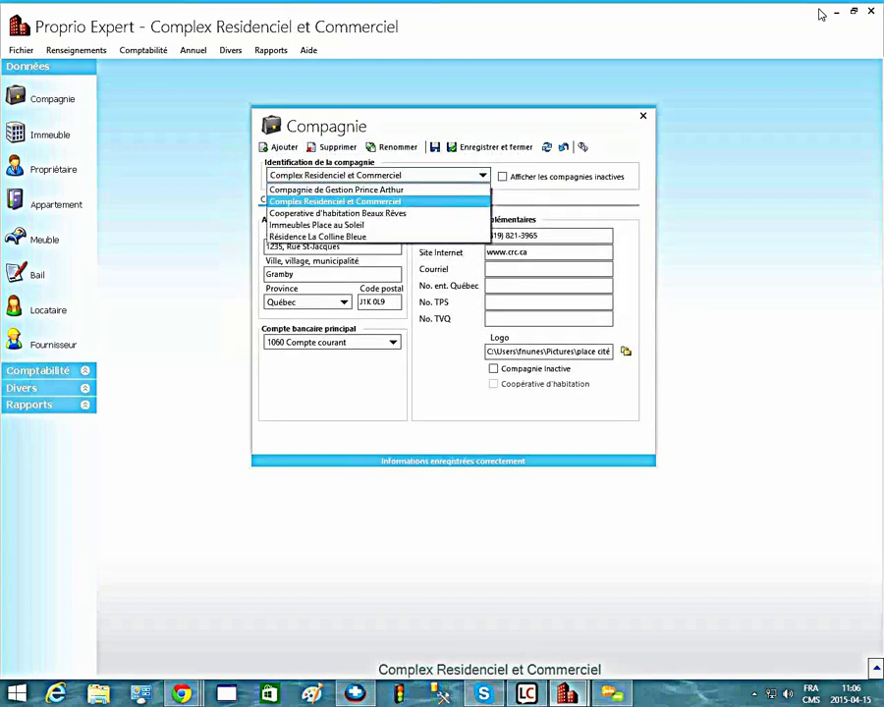
left_click(335, 189)
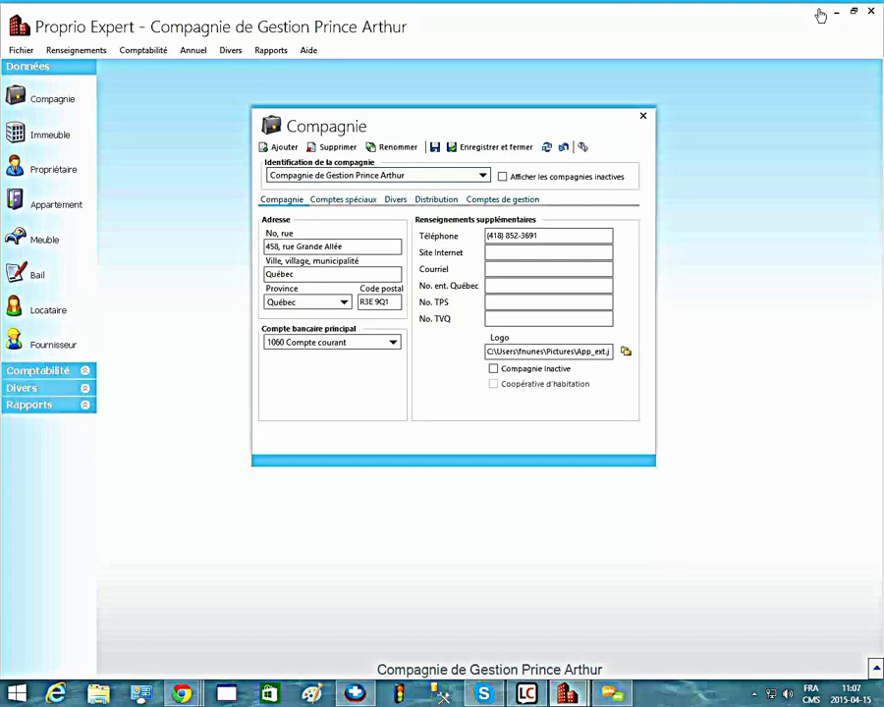
- Try the inactive company option on and off, and open the company renaming form and cancel it
key("space")
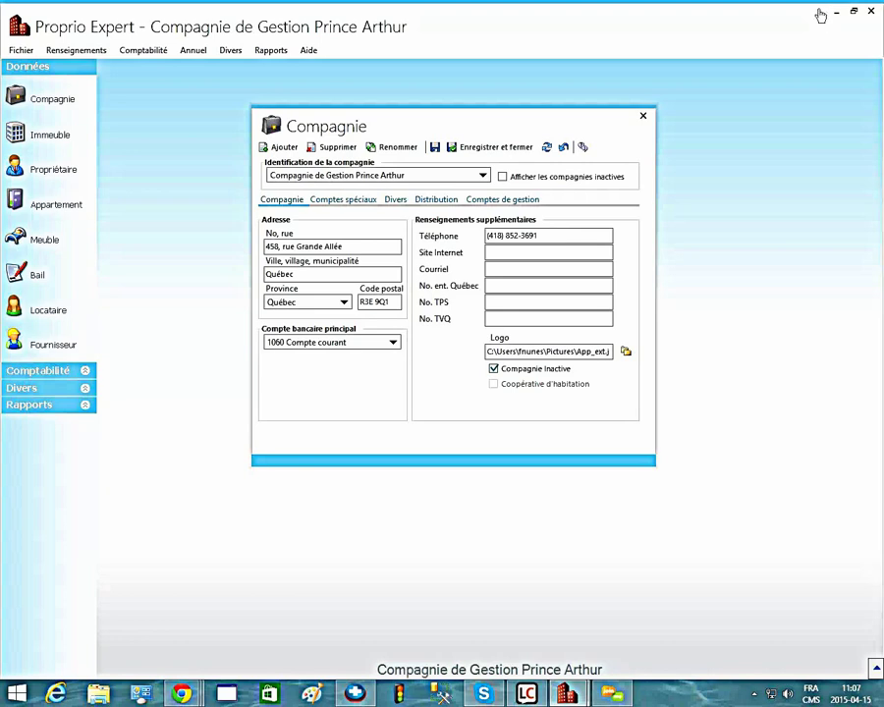
key("space")
left_click(392, 147)
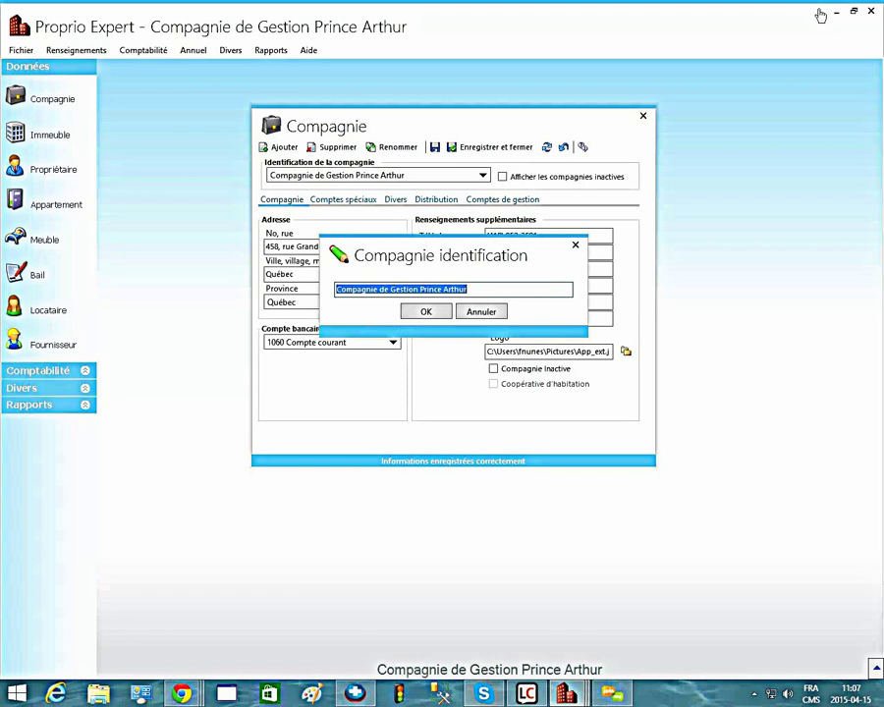
left_click(481, 311)
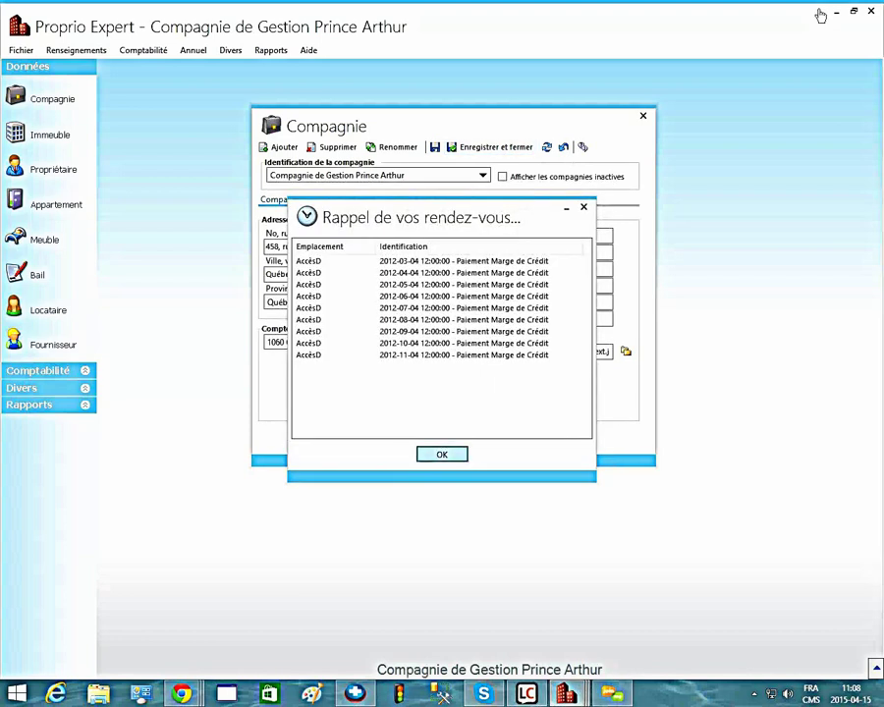
- Dismiss the appointment reminders and review the Magex website's procedure search results for "compagnie geré gestion logo" in Chrome
key("Return")
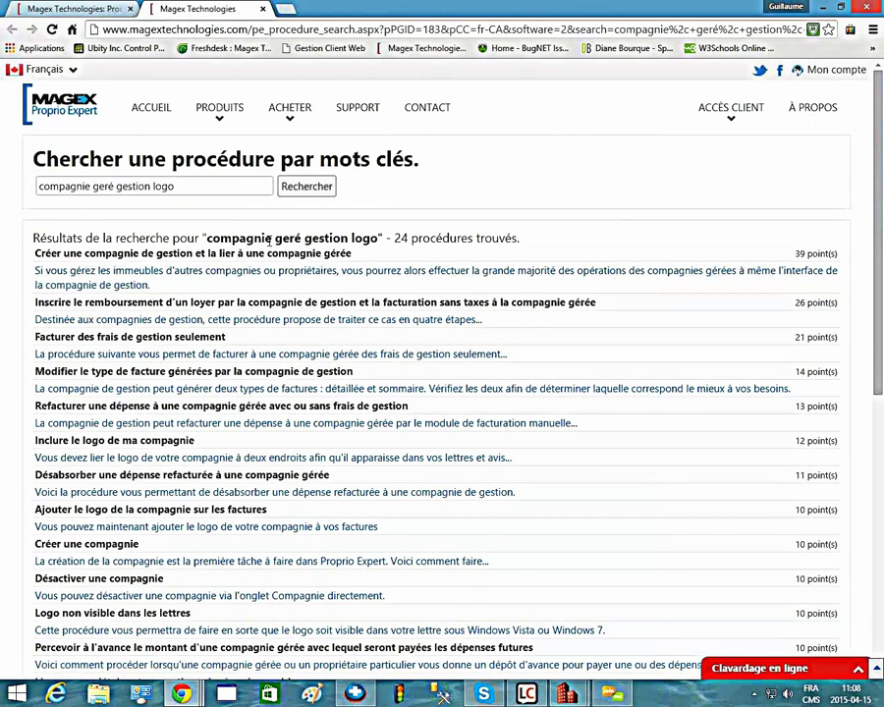
scroll(269, 246, "down", 6)
scroll(271, 245, "up", 4)
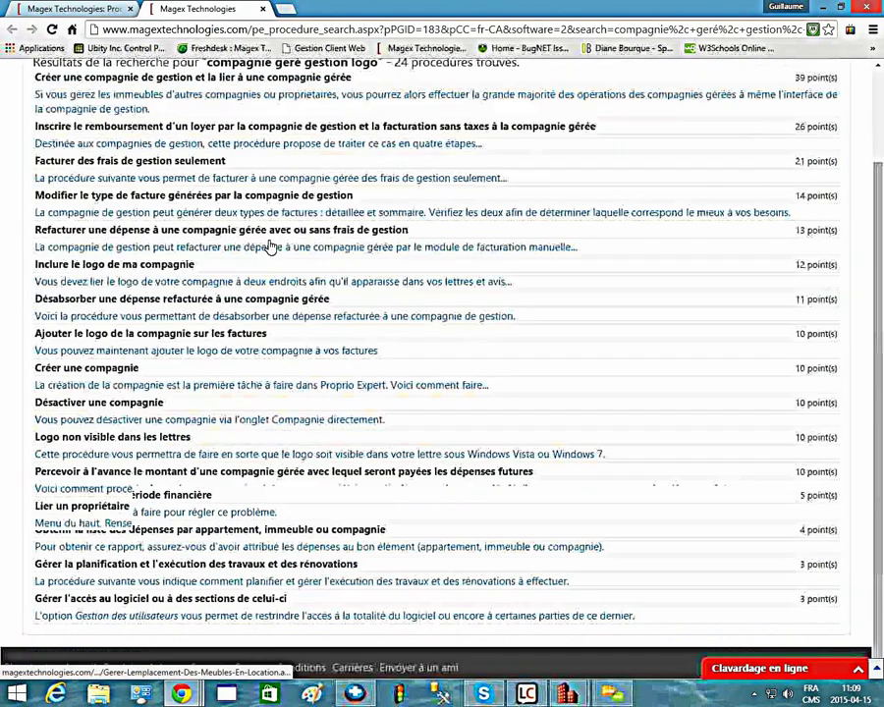
scroll(270, 245, "up", 2)
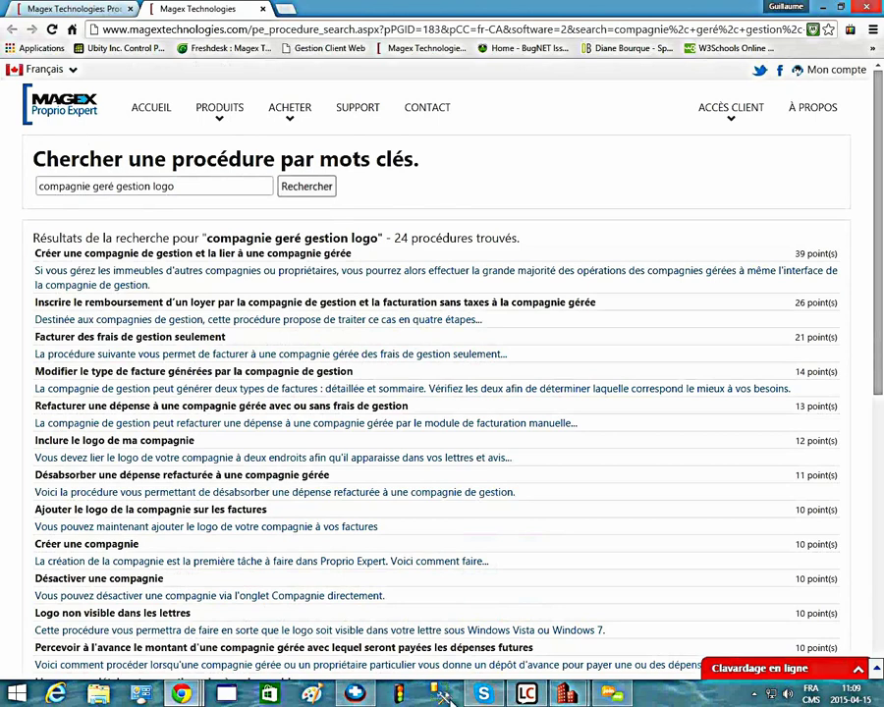
- Switch back to Proprio Expert, and save and close the Compagnie window
mouse_move(579, 695)
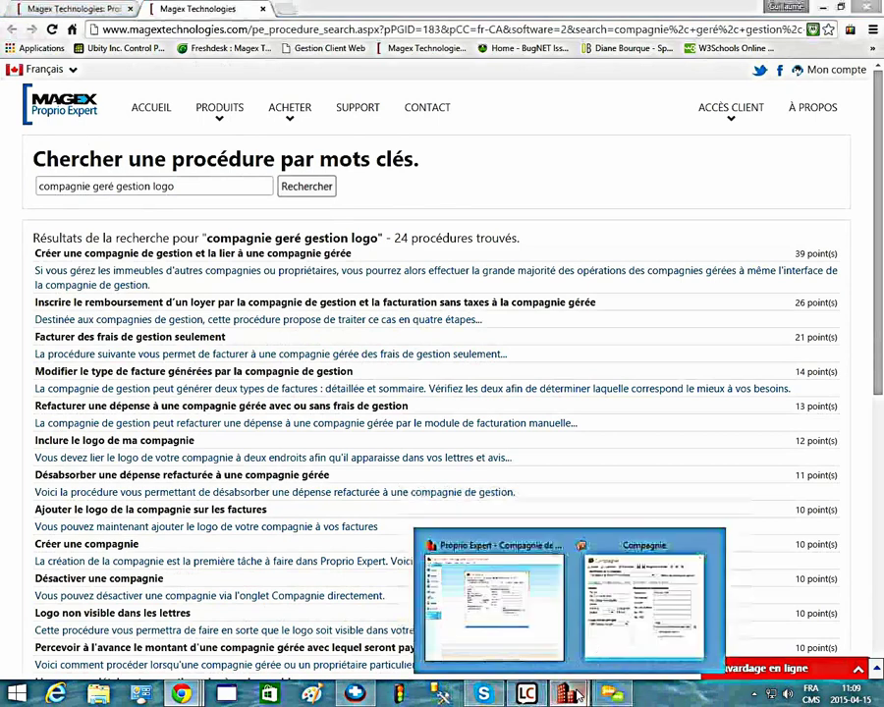
left_click(512, 601)
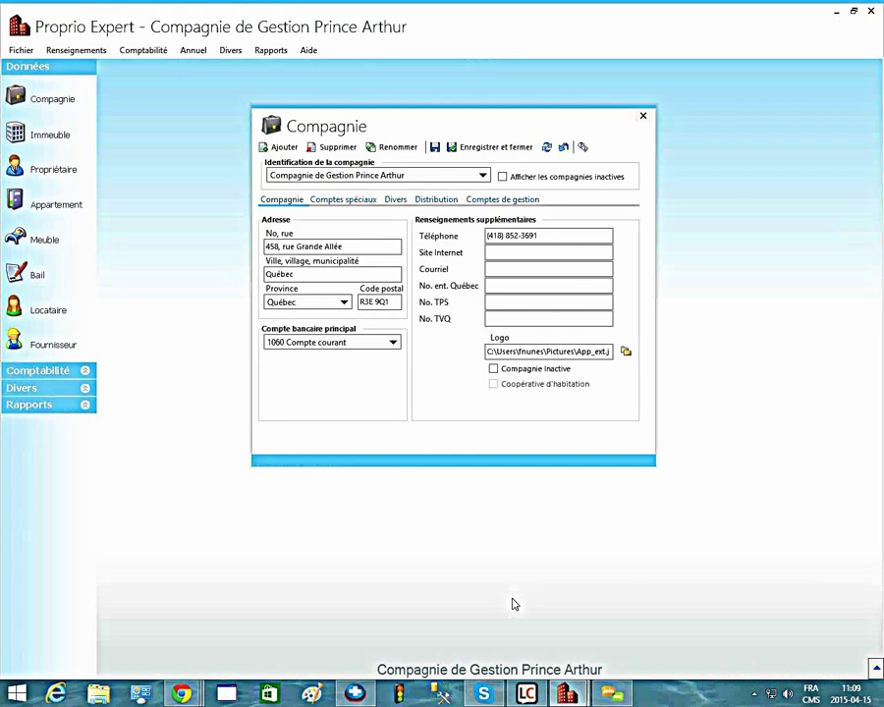
left_click(489, 147)
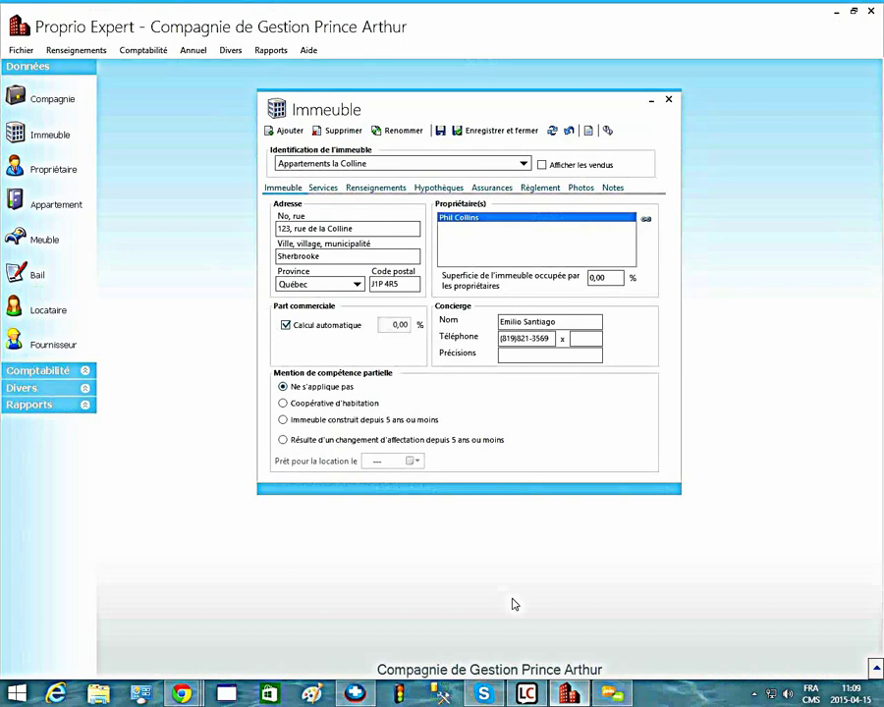
- Try the multiple insertion of buildings with the names ABC, ABC 1, ABC 2 and ABC 3, and cancel it
left_click(285, 131)
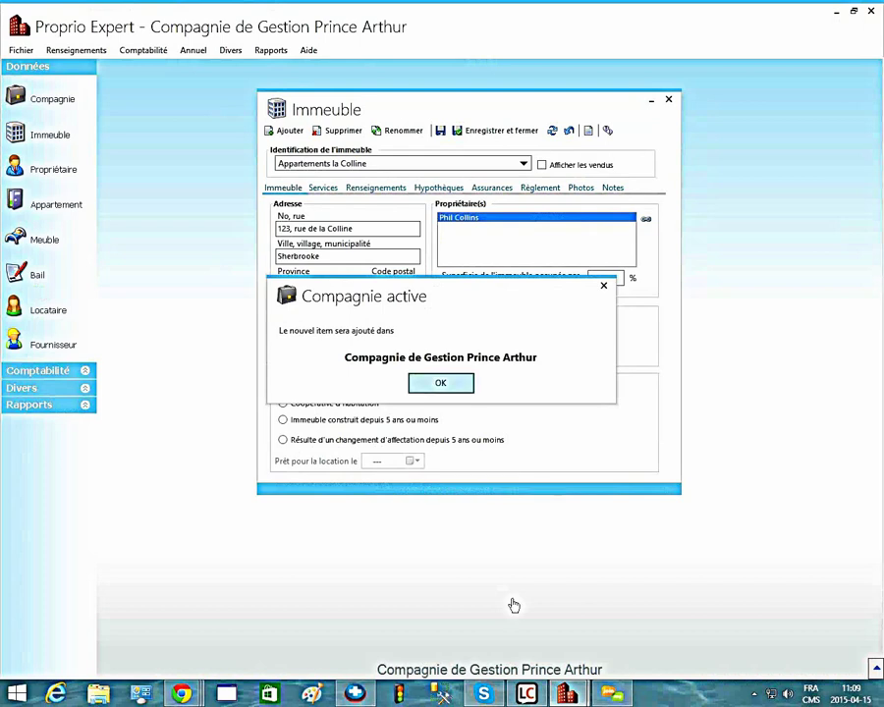
key("Return")
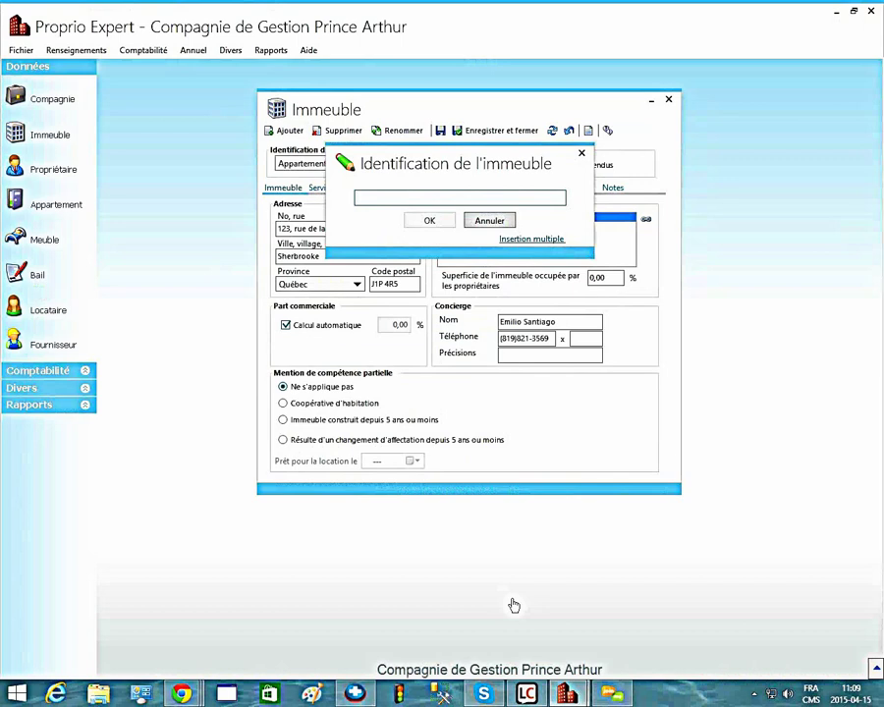
left_click(531, 239)
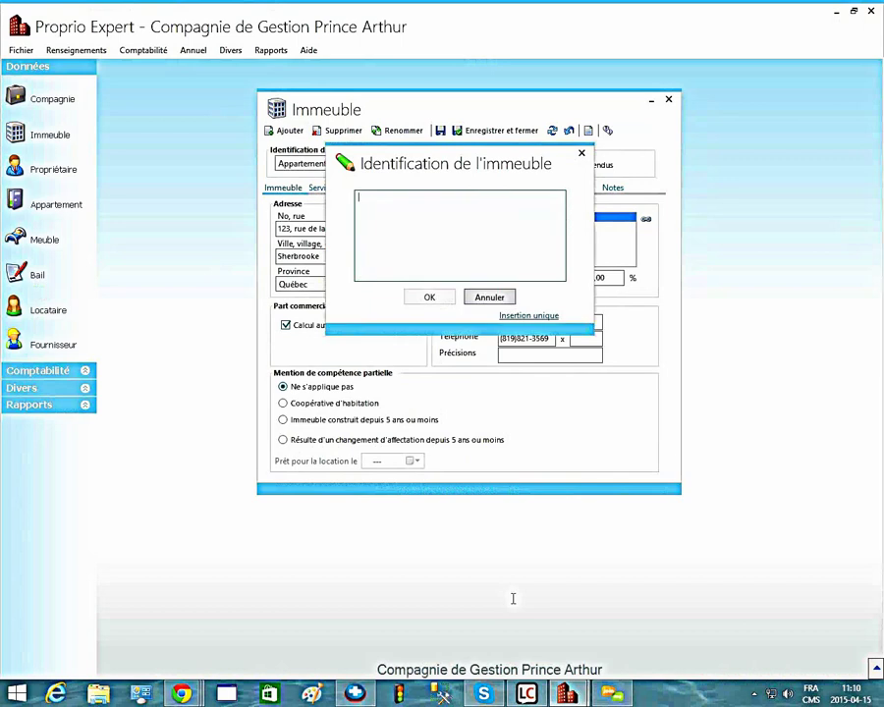
type("ABC")
key("Return")
type("ABC 1")
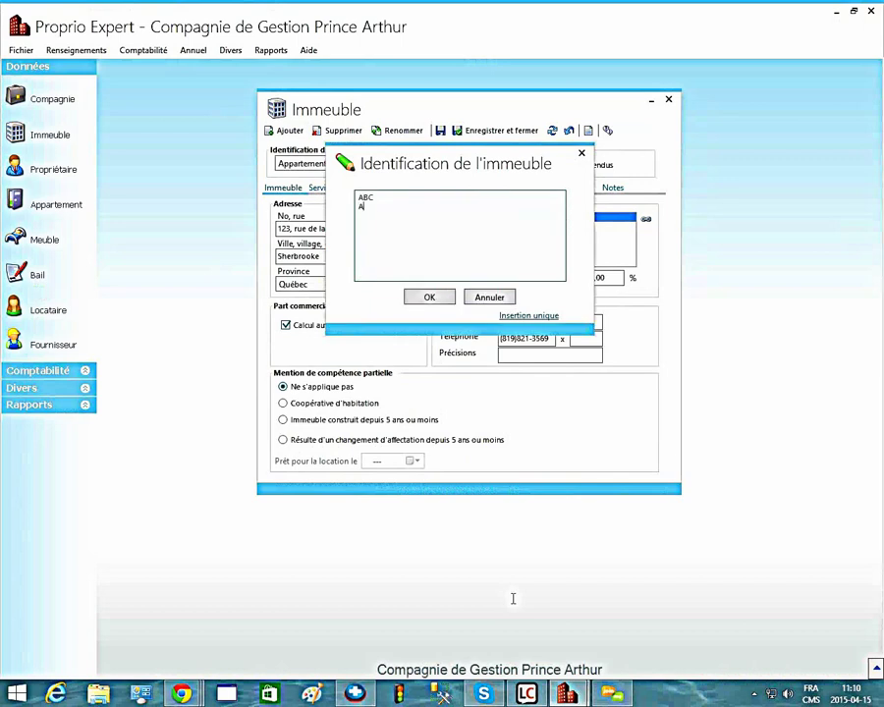
key("Return")
type("ABC 2")
key("Return")
type("ABC 3")
key("Escape")
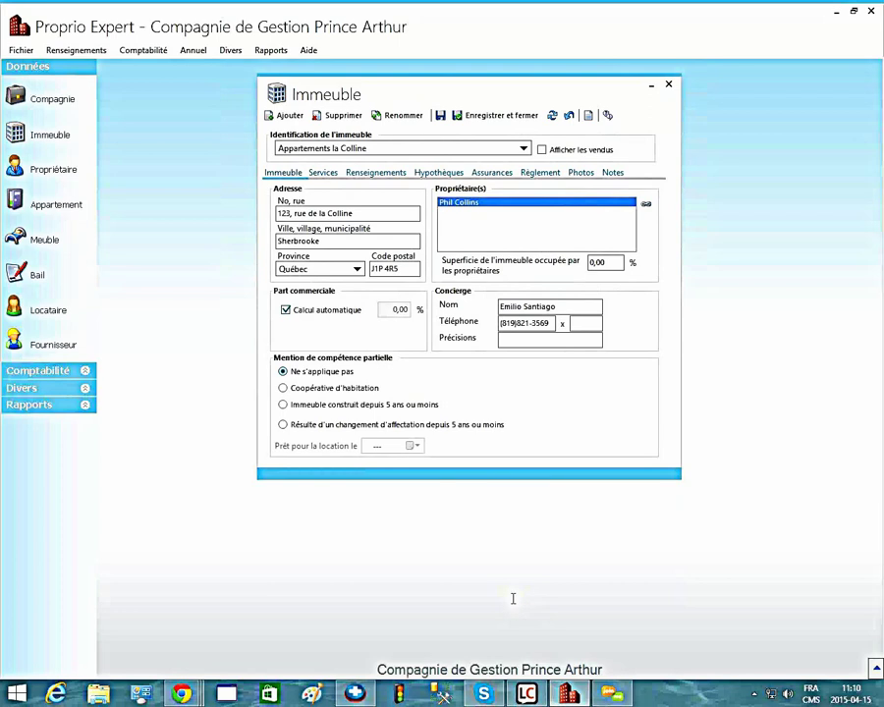
- Open the owner linking window for Appartements la Colline, review its associated owner and share, and close it
key("Tab")
key("Tab")
key("Tab")
key("space")
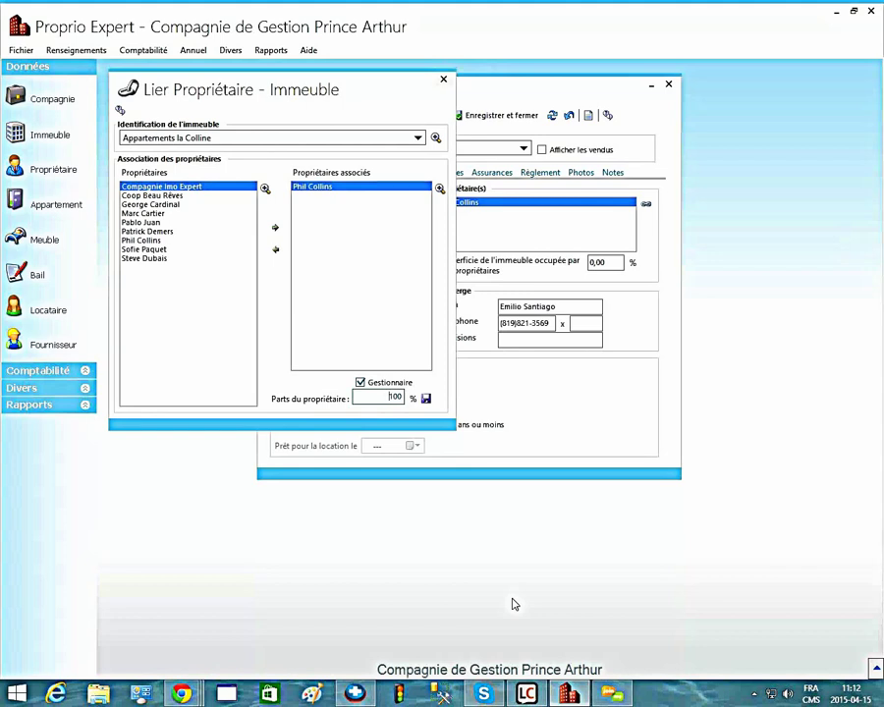
key("Escape")
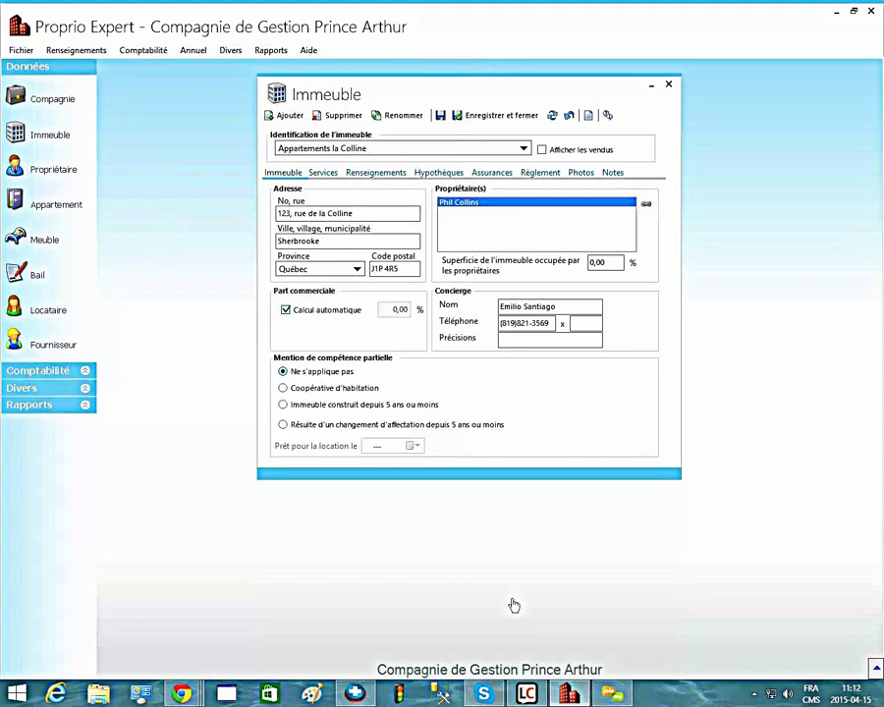
- Link the fourth and fifth listed owners to Appartements la Colline and remove the owner originally associated with the building
left_click(646, 204)
mouse_move(471, 210)
left_mouse_down()
mouse_move(328, 133)
mouse_move(324, 86)
mouse_move(322, 107)
left_mouse_up()
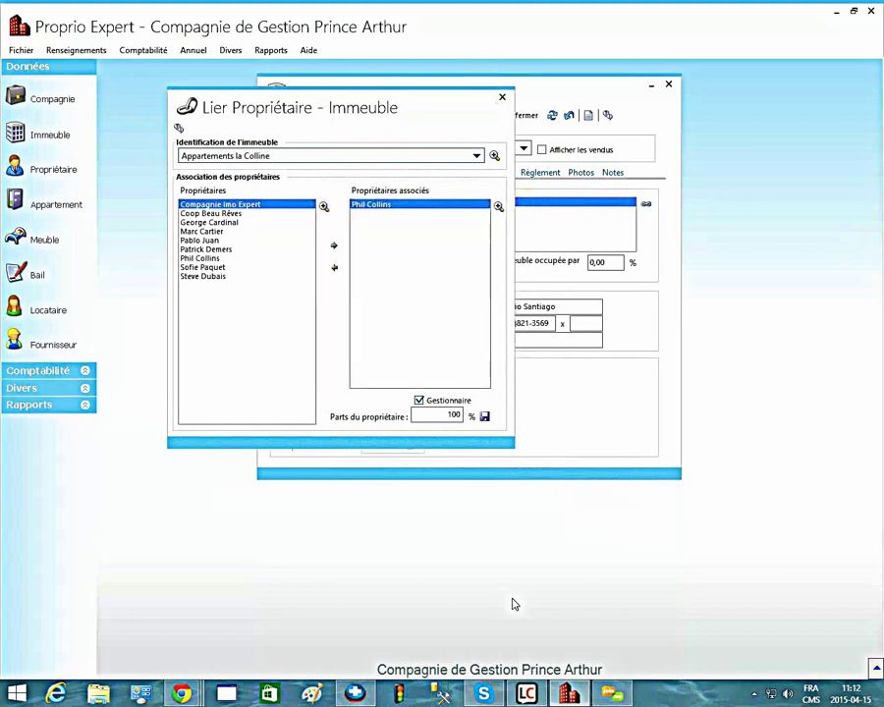
key("Down")
key("Down")
key("Down")
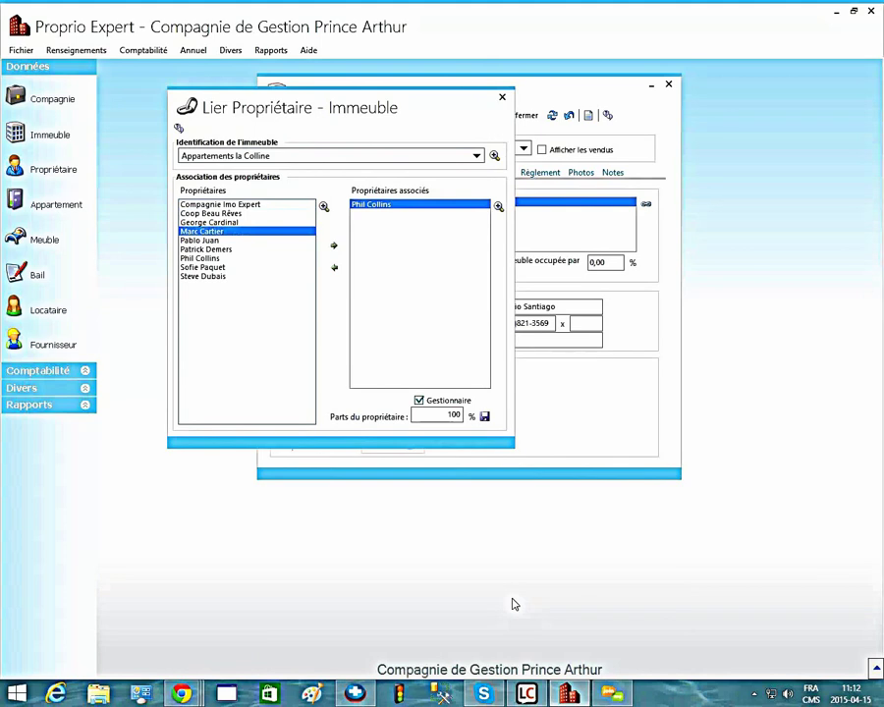
key("Return")
key("Down")
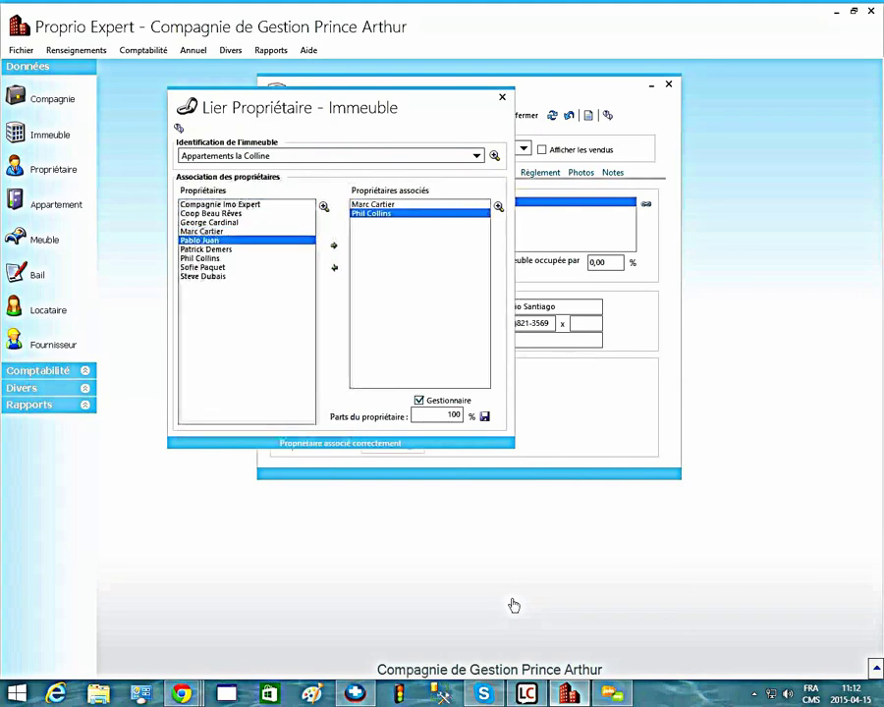
key("Return")
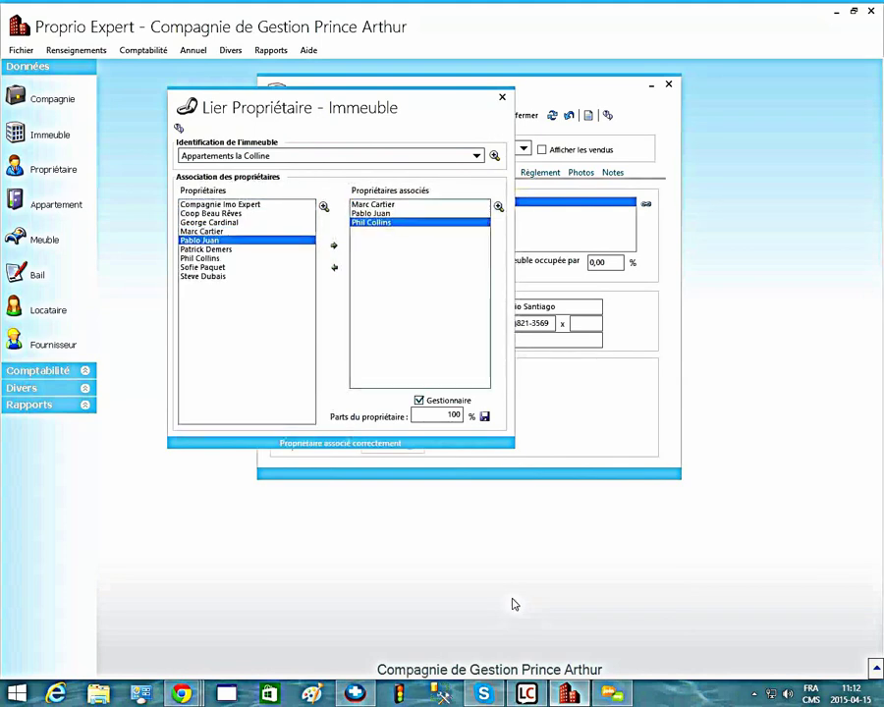
key("Delete")
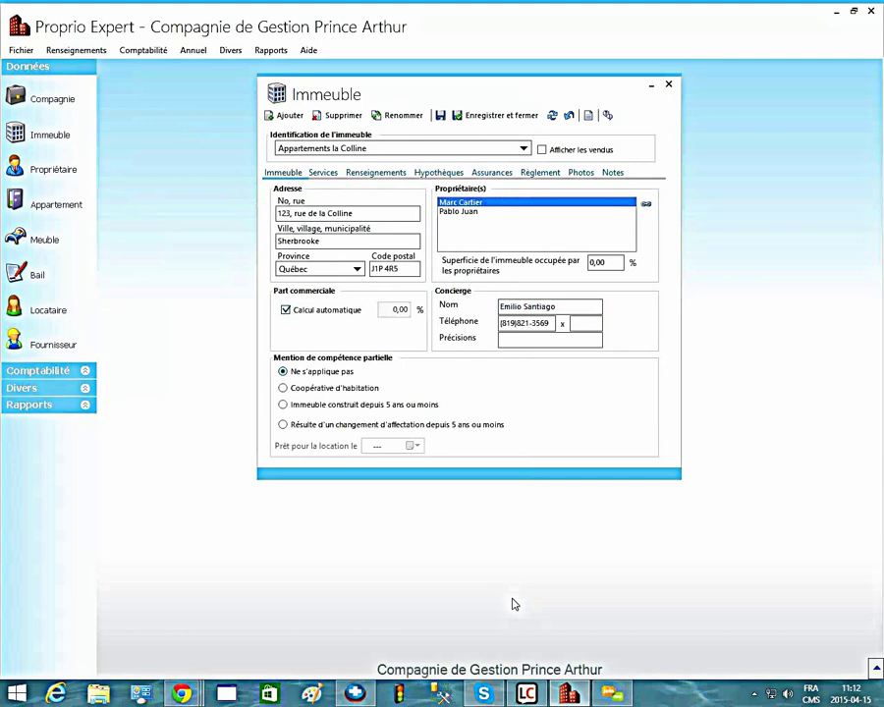
- Try the other Mention de compétence partielle options for Appartements la Colline and return to Ne s'applique pas
left_click(283, 404)
left_click(283, 388)
key("Down")
key("Down")
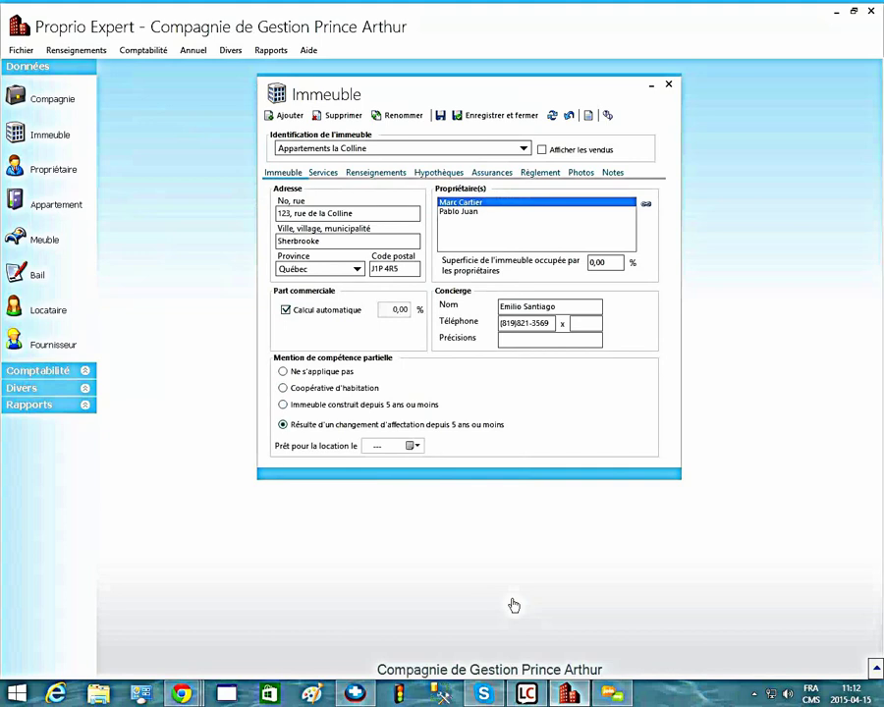
key("Down")
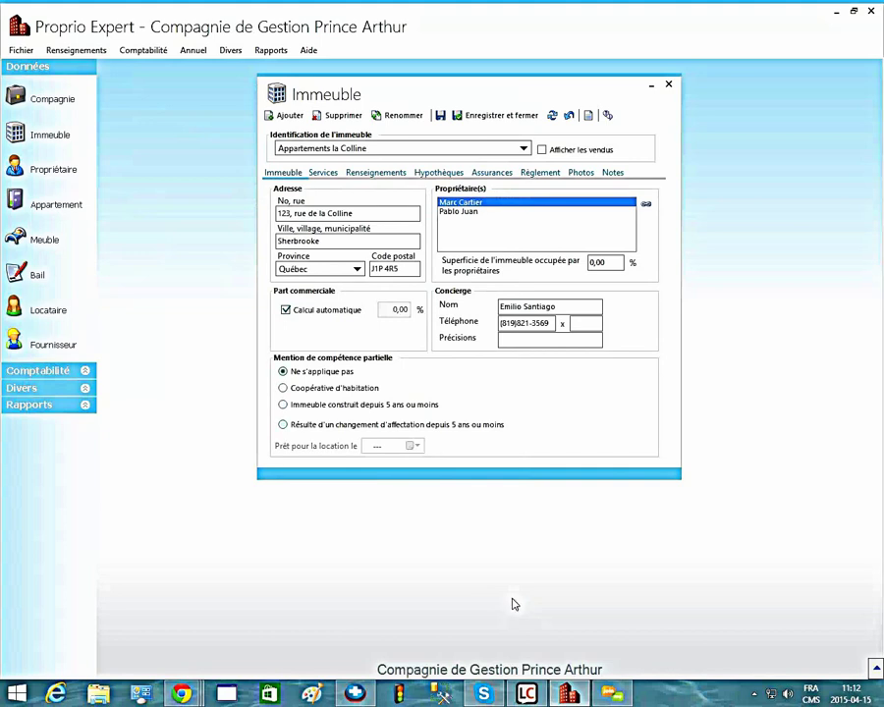
- In the building's offered services, enable Piscine intérieure, Ascenseur and Câble, and disable Piscine extérieure and Sauna
key("ctrl+Tab")
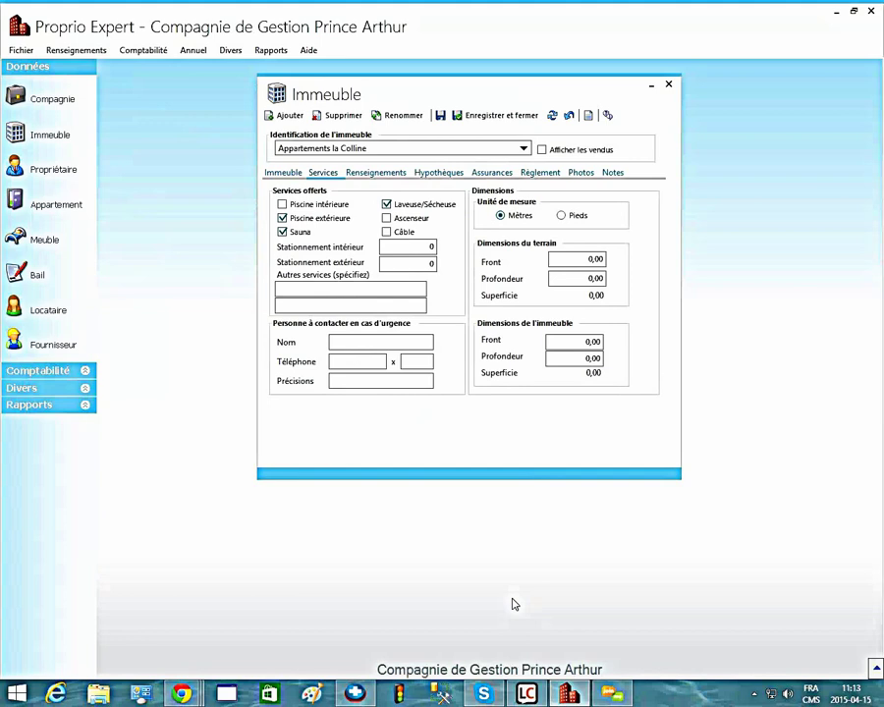
key("space")
key("space")
key("space")
key("space")
key("space")
key("Tab")
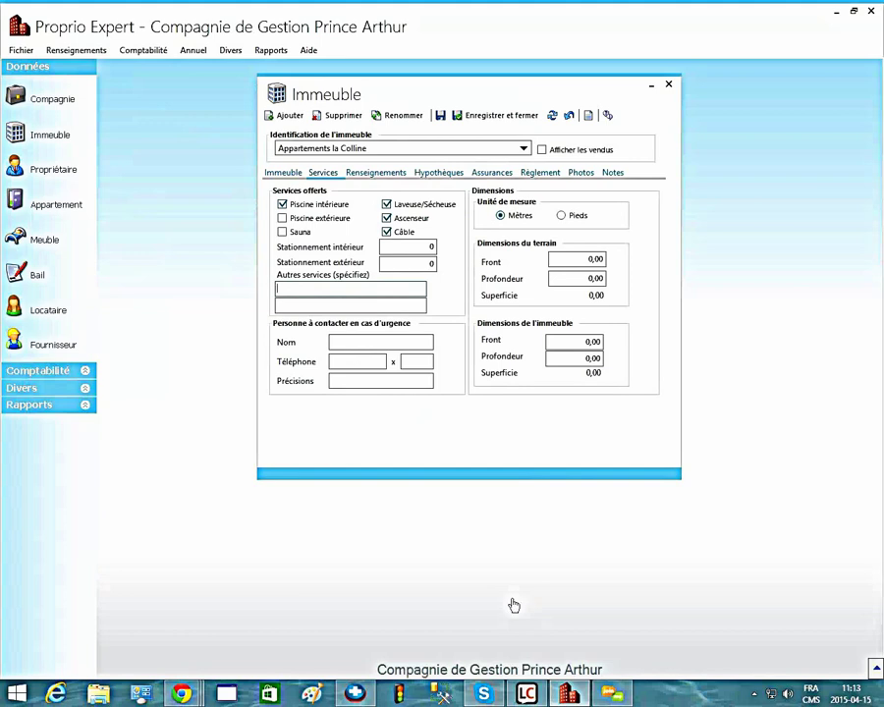
- Try the Pieds unit of measure, return to Mètres, and go through the land, building dimension and emergency contact fields
left_click(561, 215)
left_click(501, 215)
left_click(578, 260)
left_click(574, 341)
left_click(381, 342)
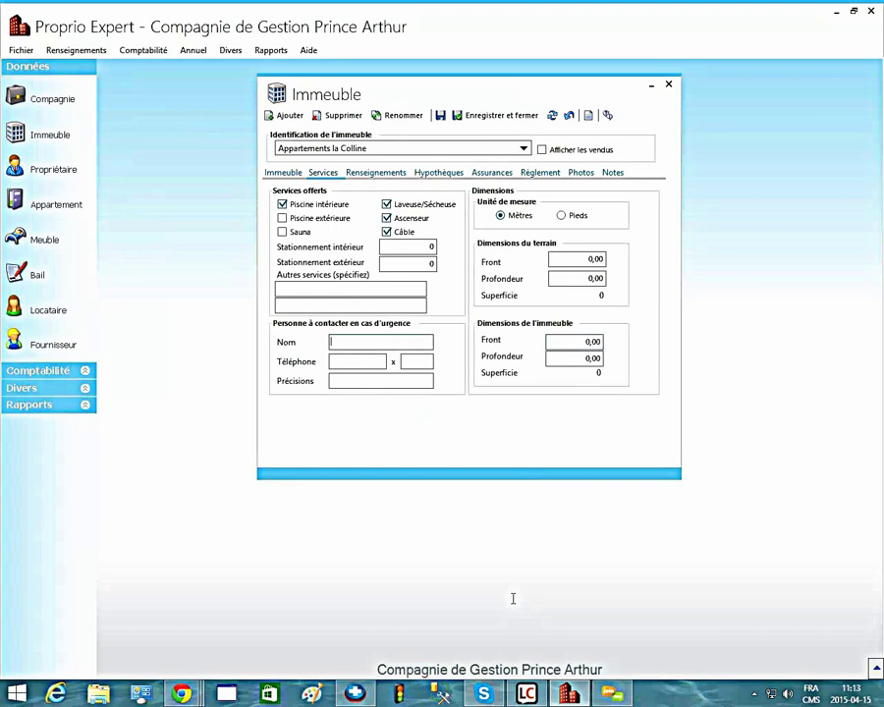
left_click(357, 361)
left_click(417, 362)
- Review the building's Renseignements, checking the purchase date calendar without changing the date, and the purchase price and evaluation fields
left_click(376, 173)
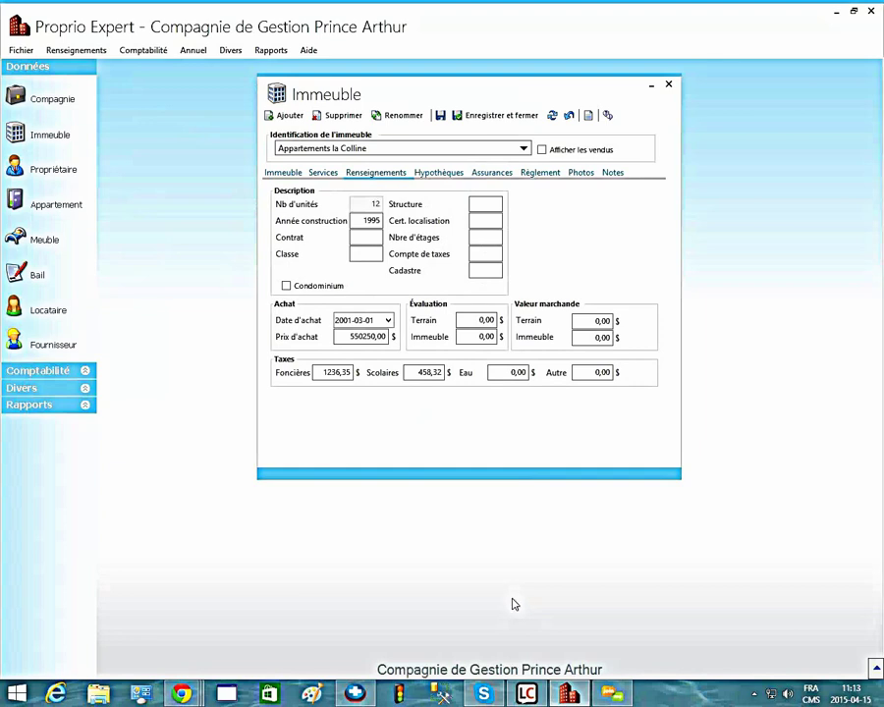
key("alt+Down")
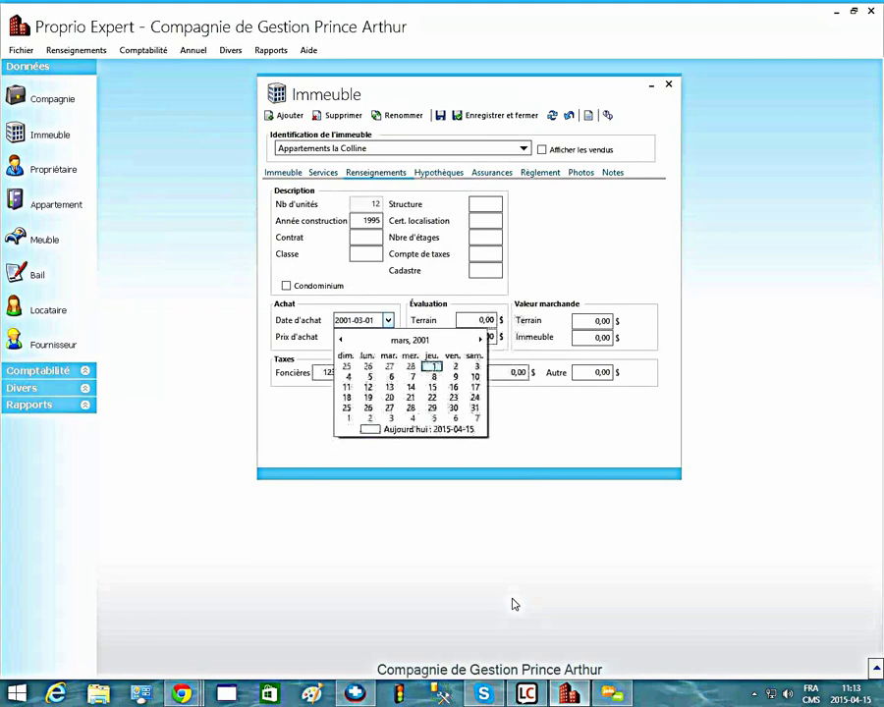
key("Escape")
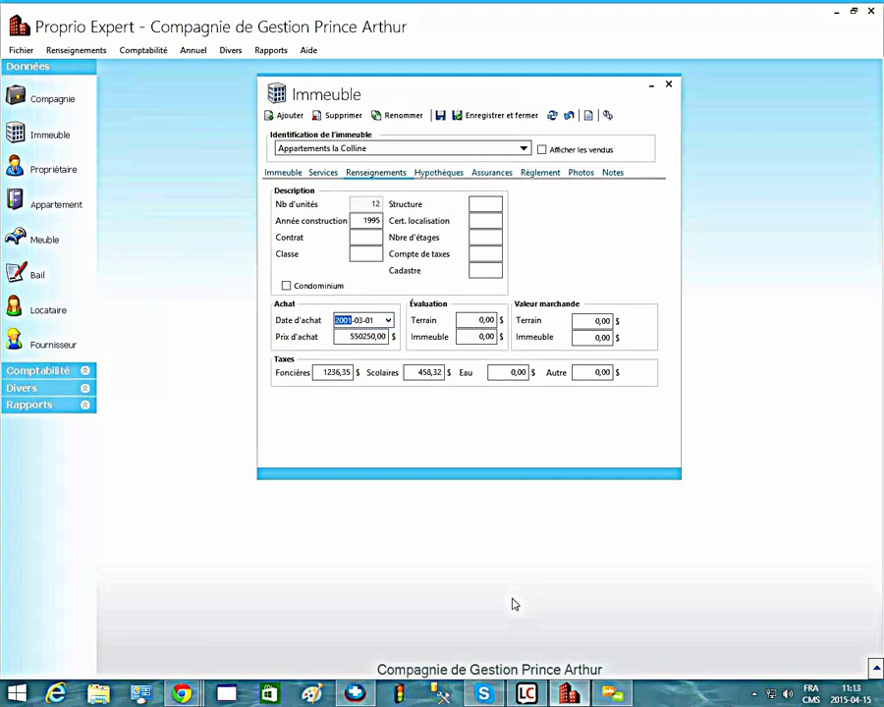
key("Tab")
key("Right")
key("Tab")
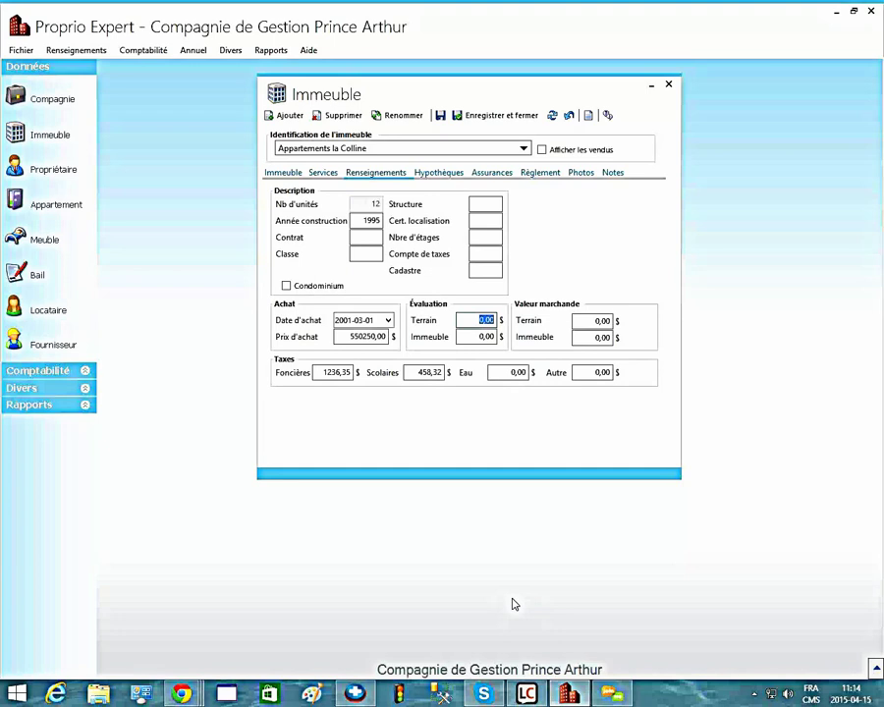
- Review the building's insurance details and read through its French Règlement text from beginning to end
key("ctrl+Tab")
key("ctrl+Tab")
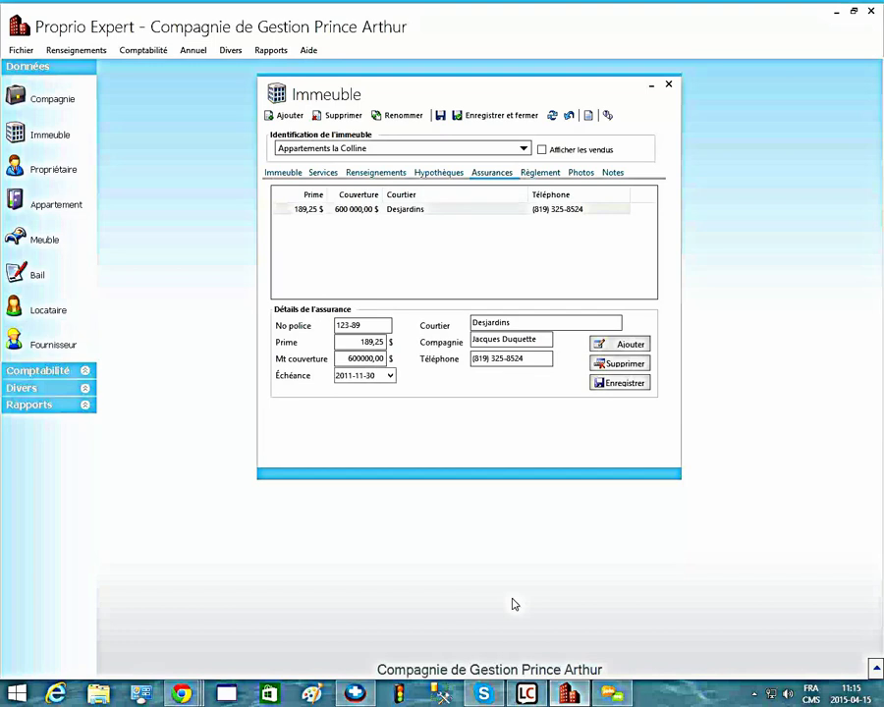
key("ctrl+Tab")
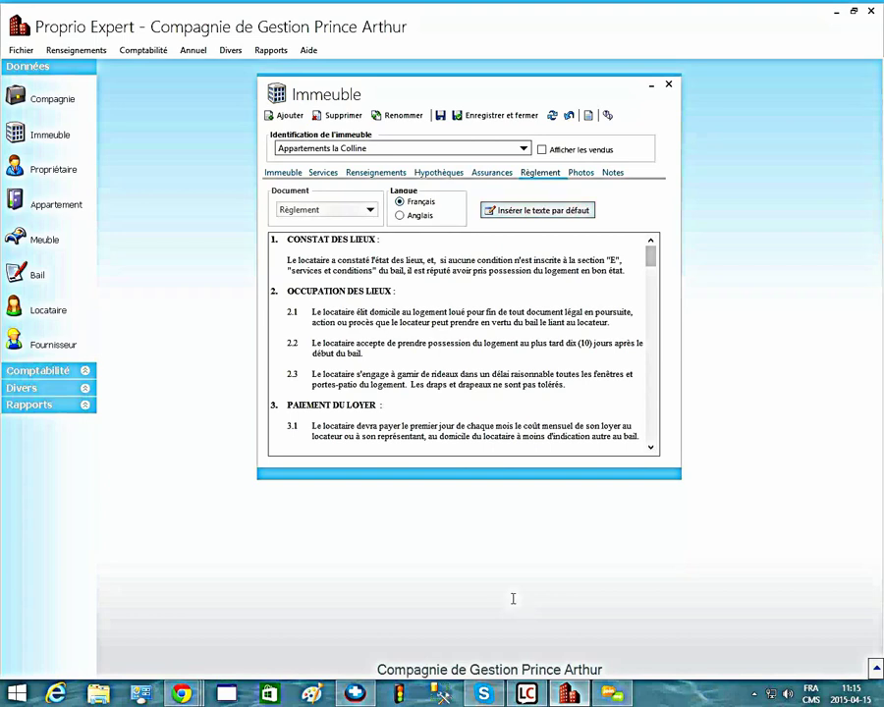
scroll(513, 598, "down", 20)
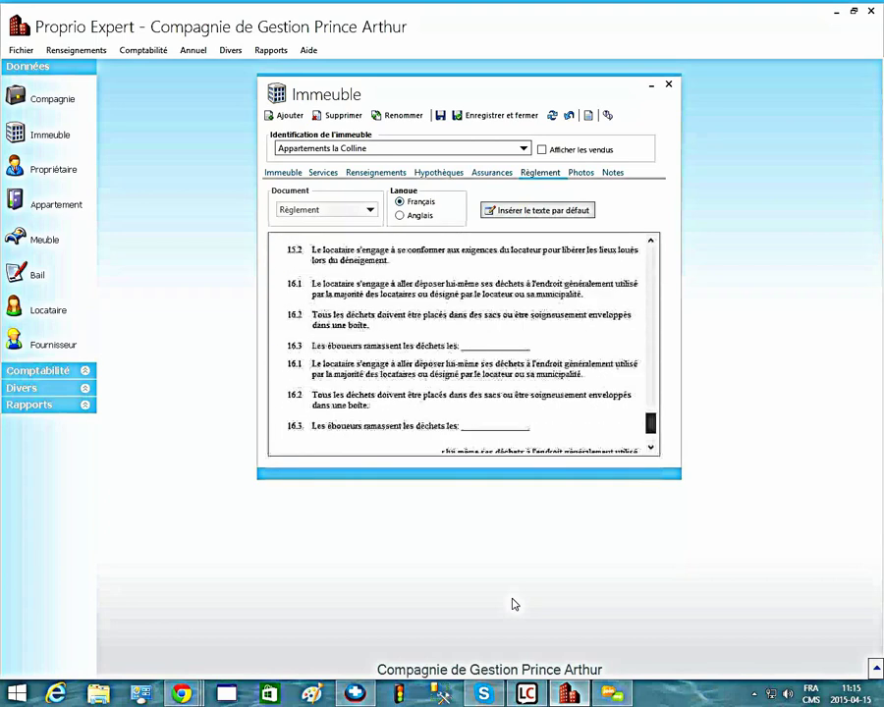
scroll(512, 598, "down", 2)
scroll(513, 601, "up", 20)
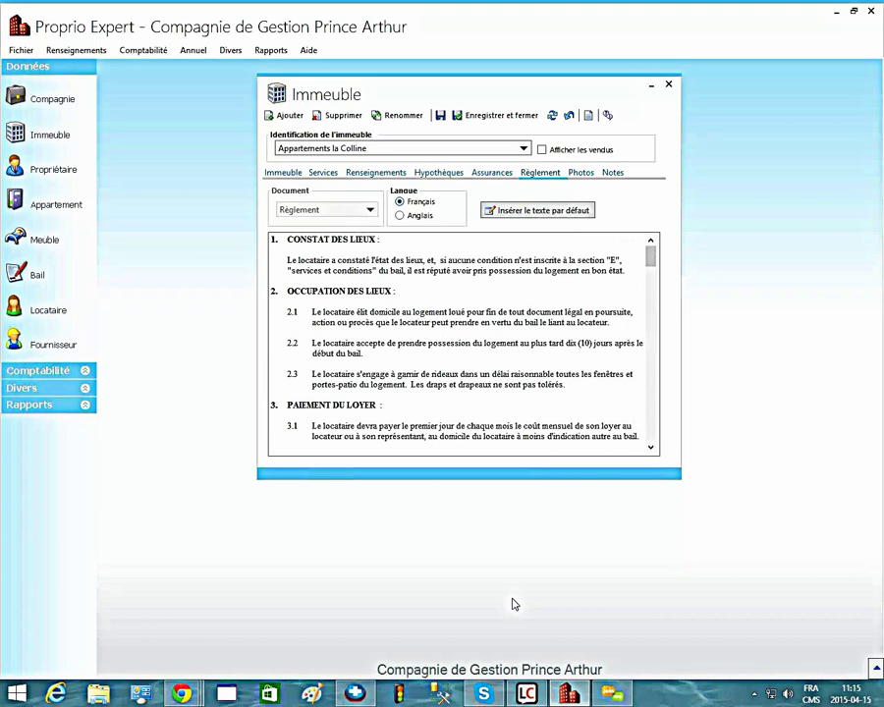
- Review the building's photos, open the image file browser, and cancel it without choosing a file
key("Right")
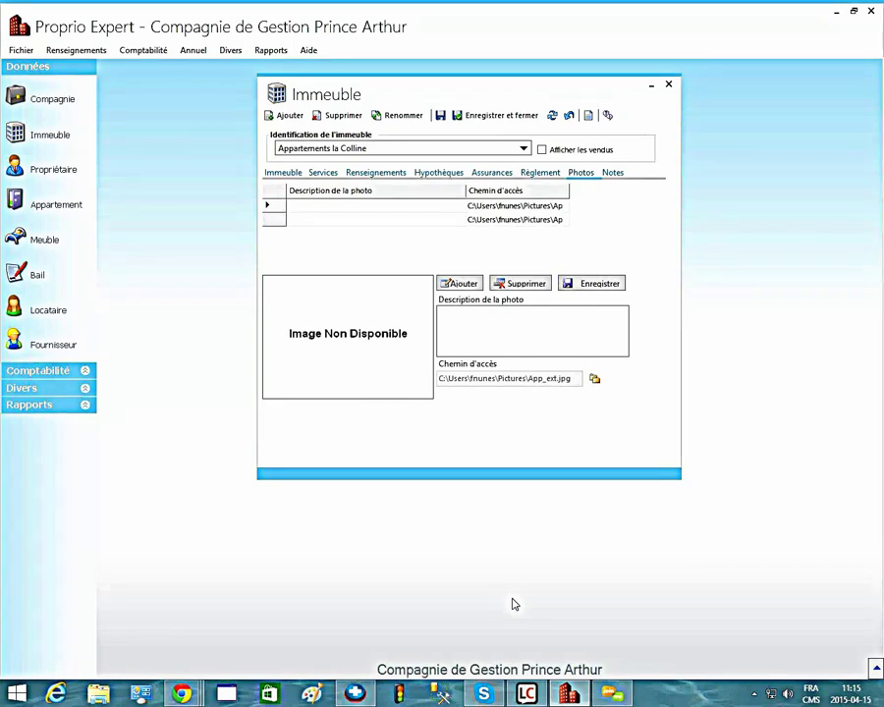
left_click(512, 334)
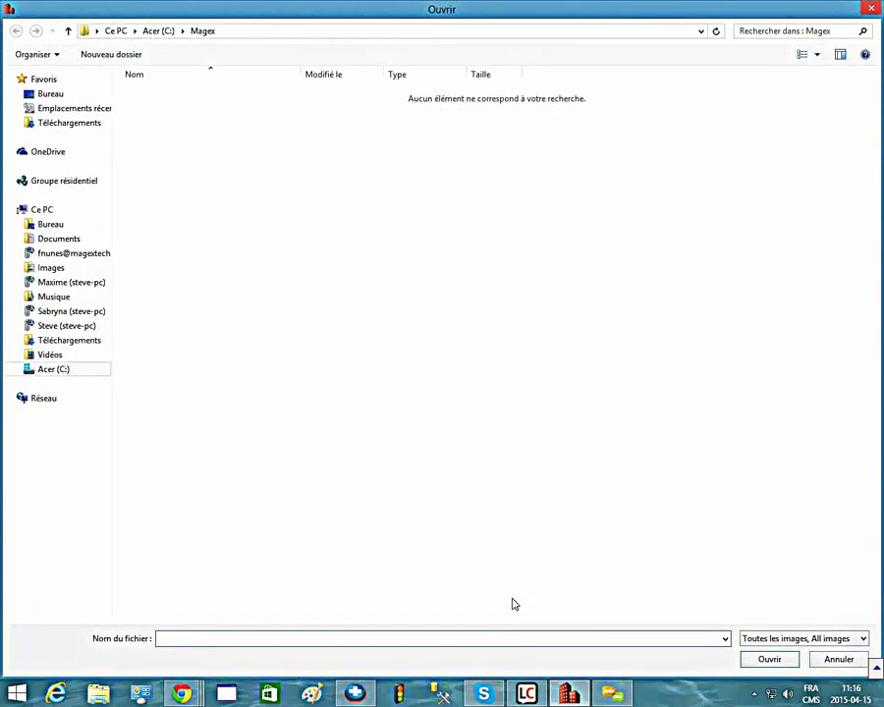
key("Escape")
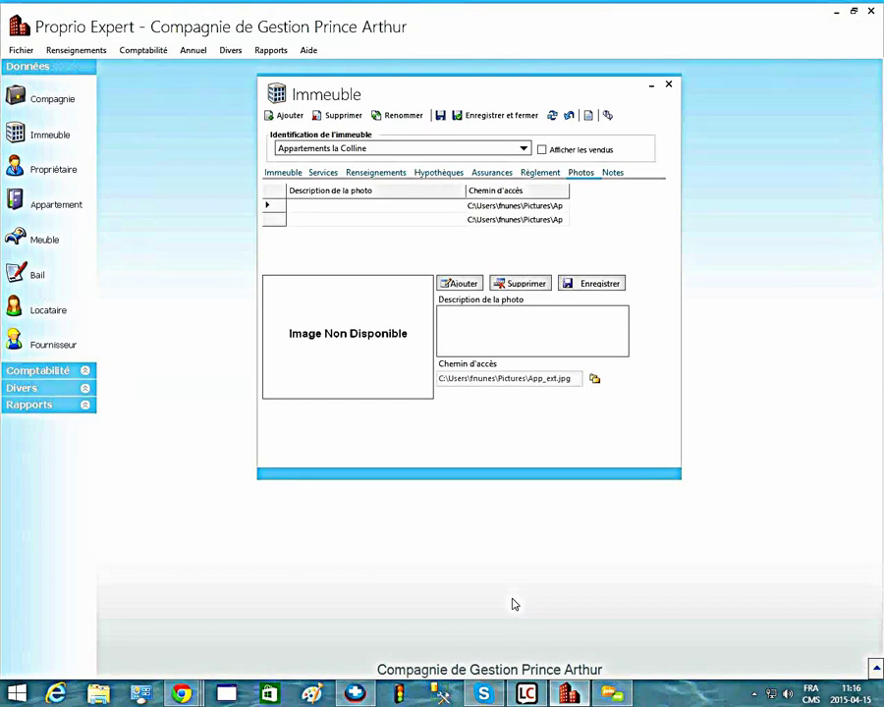
- Select Immeubles Place au Soleil as the company for the building copy, and save and close the Immeuble window
key("ctrl+Tab")
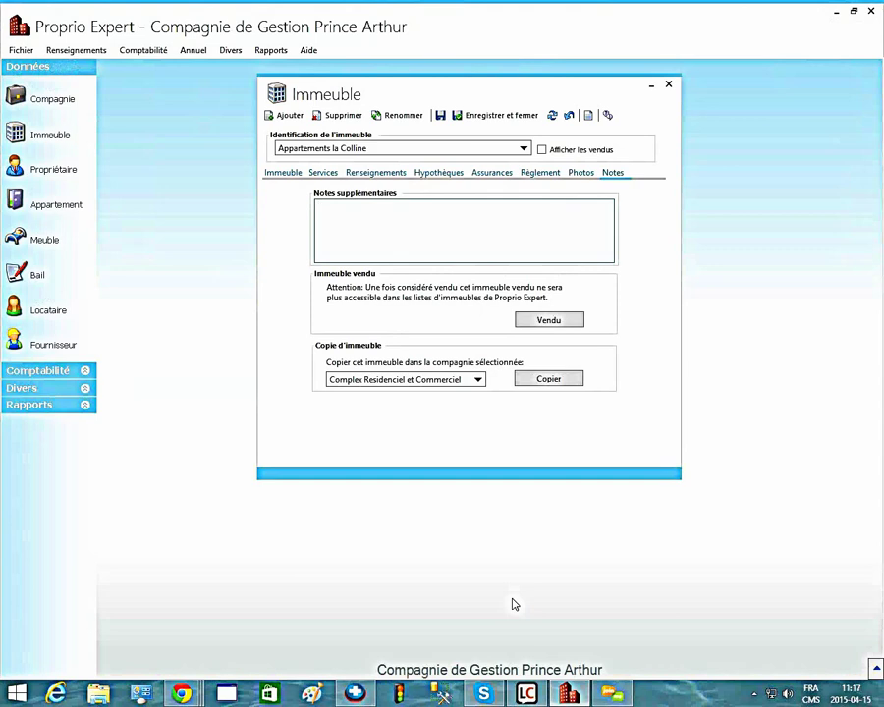
left_click(478, 379)
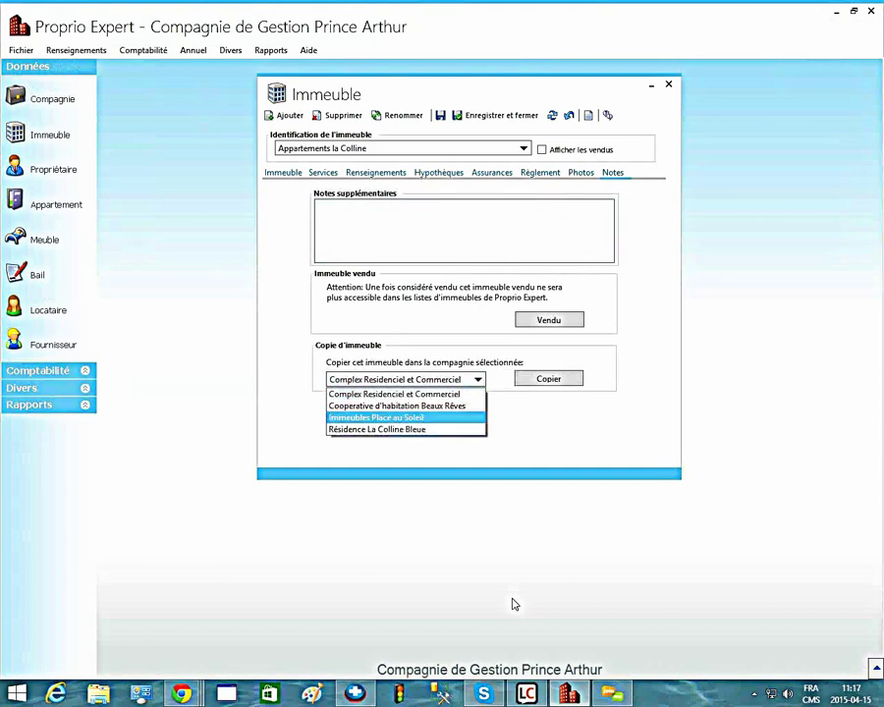
left_click(377, 417)
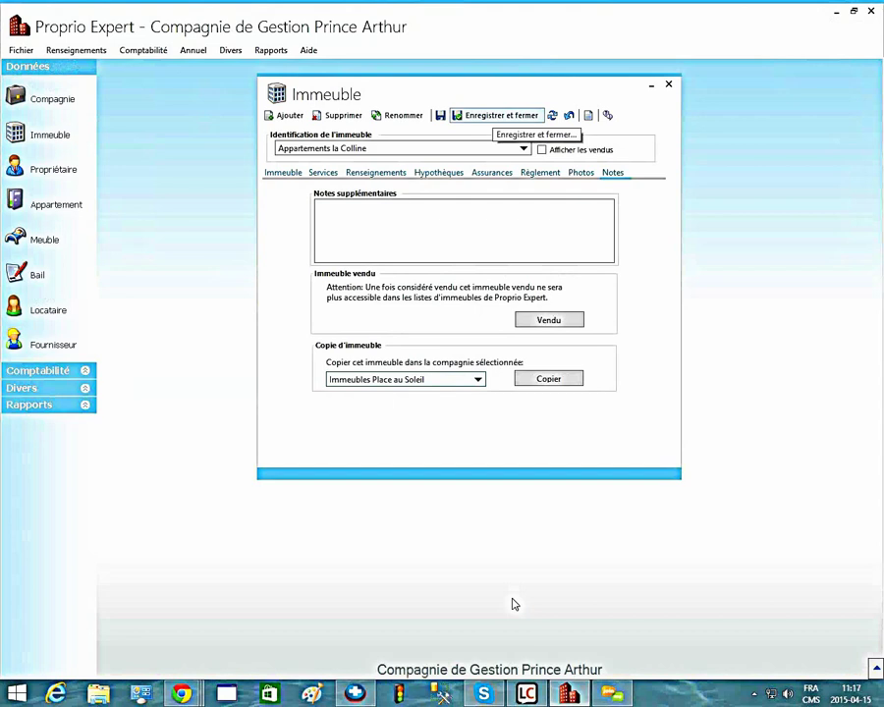
left_click(495, 115)
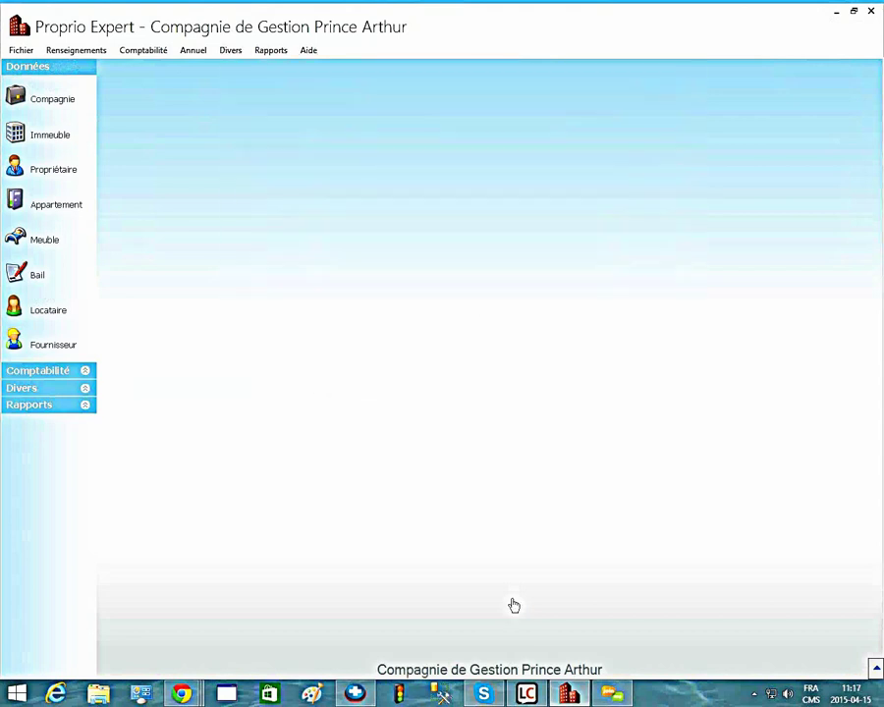
- Open the Propriétaire and Immeuble windows, view the owner linking window for Appartements la Colline, and close it
left_click(53, 169)
mouse_move(491, 223)
left_mouse_down()
mouse_move(470, 150)
mouse_move(474, 114)
left_mouse_up()
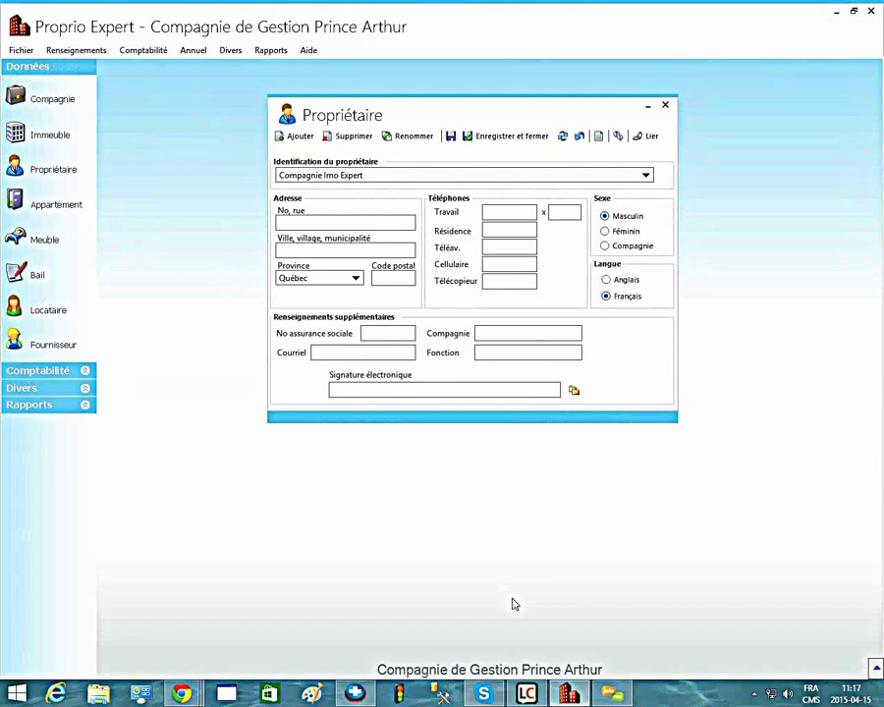
left_click(49, 134)
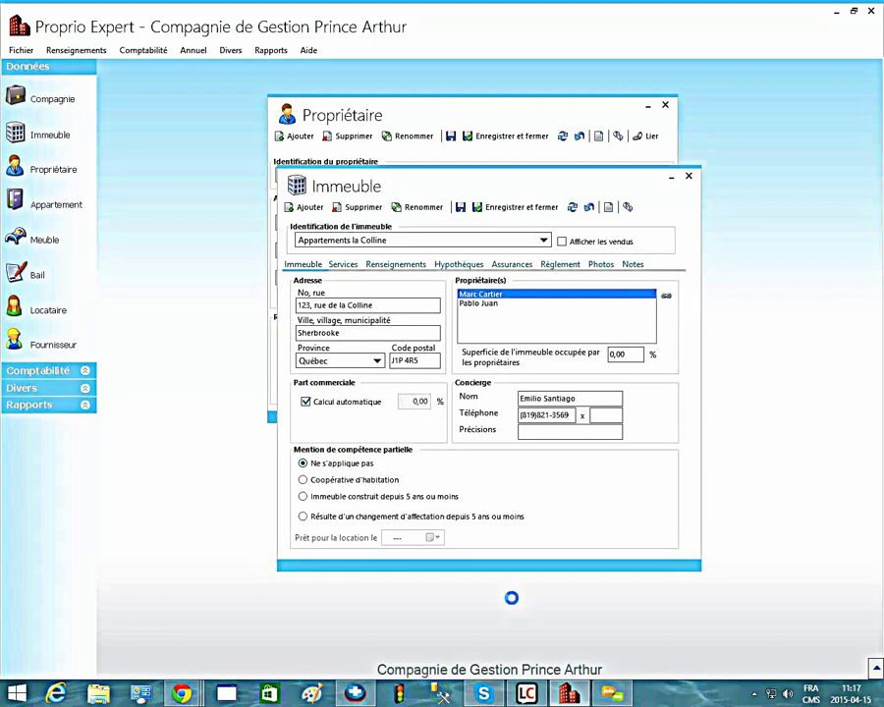
left_click(665, 295)
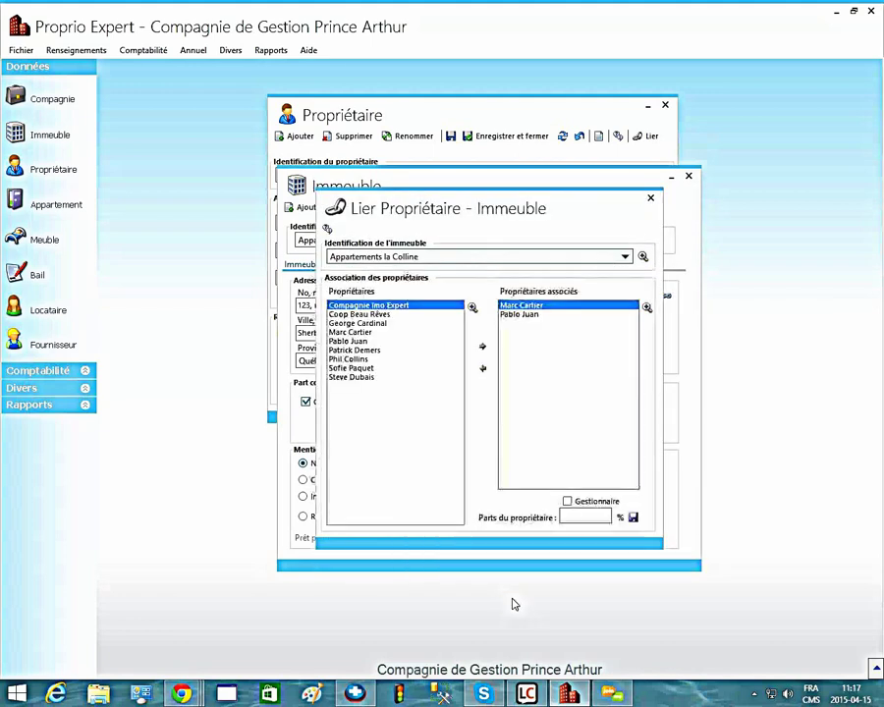
key("Escape")
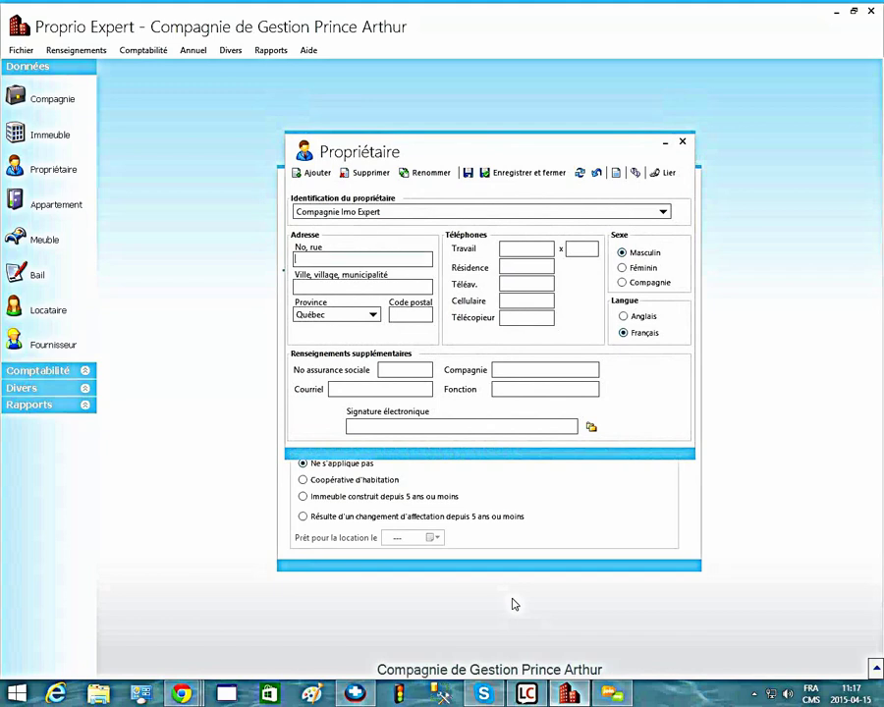
- Review the building choices in the linking window opened from Propriétaire, keep Appartements la Colline, and close all open windows
left_click(365, 426)
key("Return")
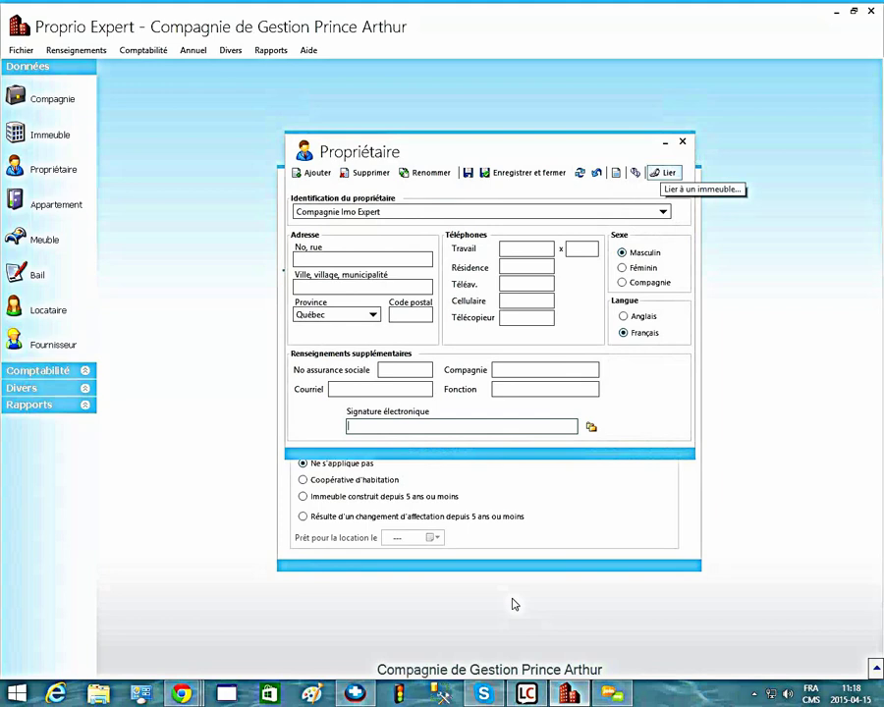
left_click(665, 173)
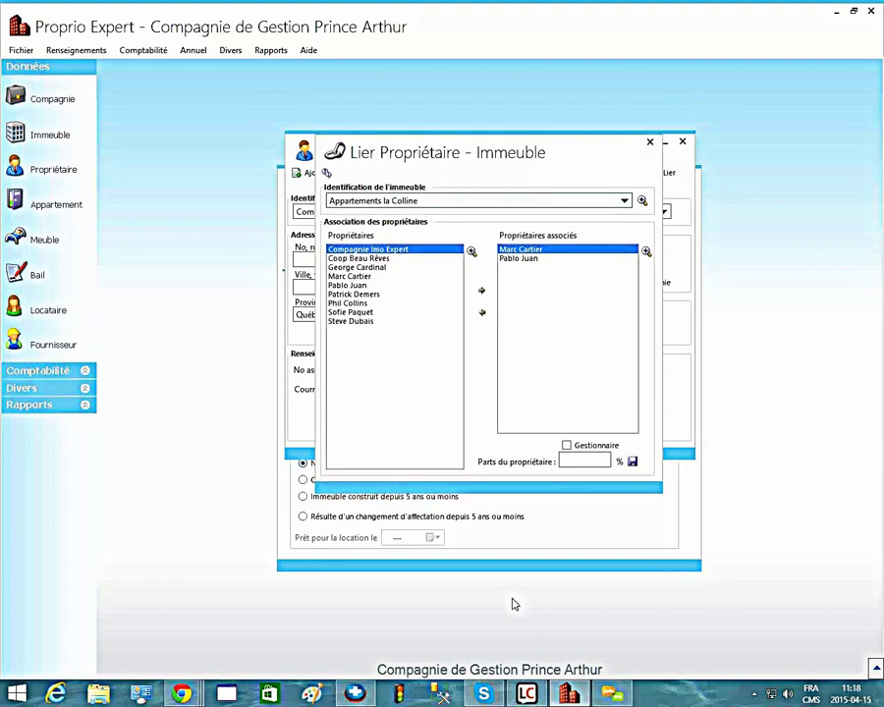
key("alt+Down")
key("Down")
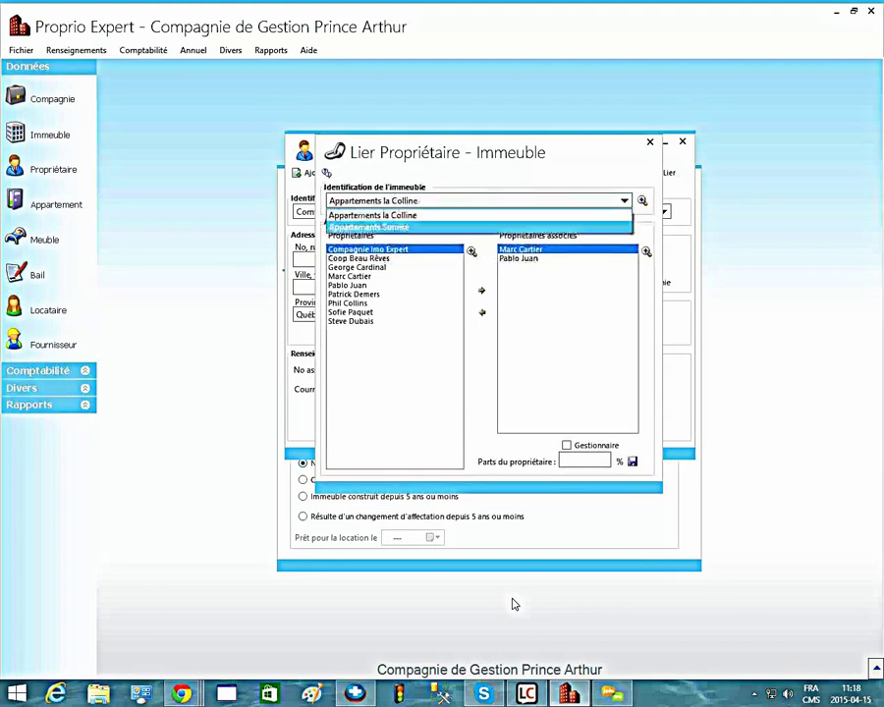
key("Up")
key("Return")
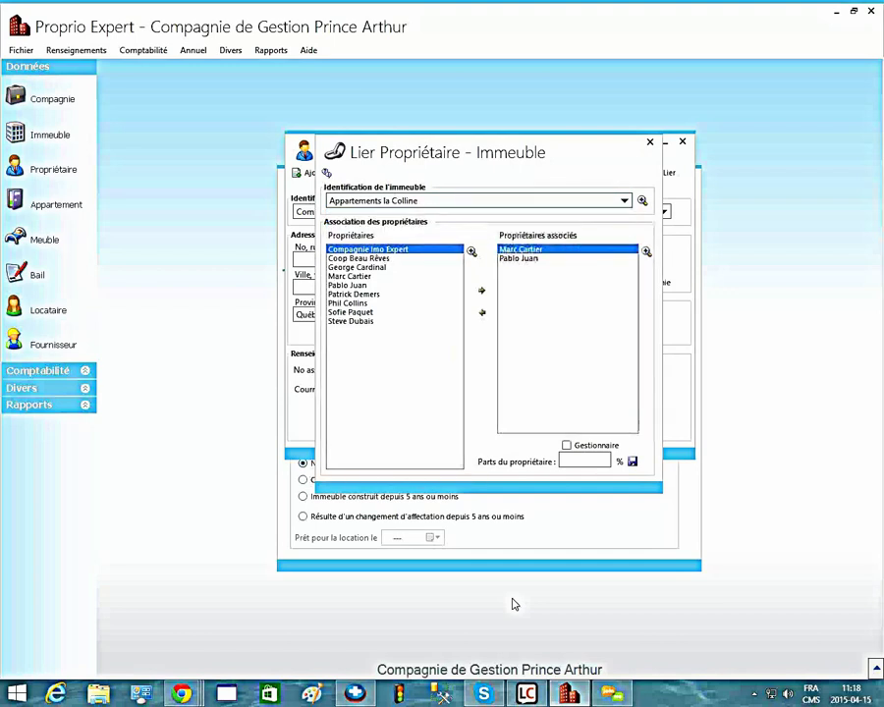
key("Escape")
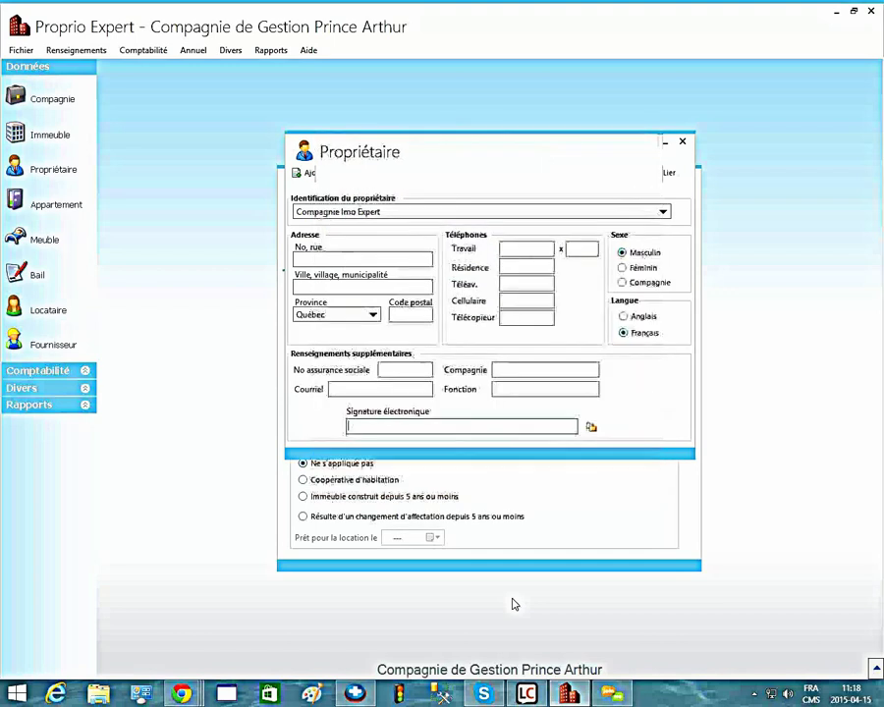
left_click(682, 142)
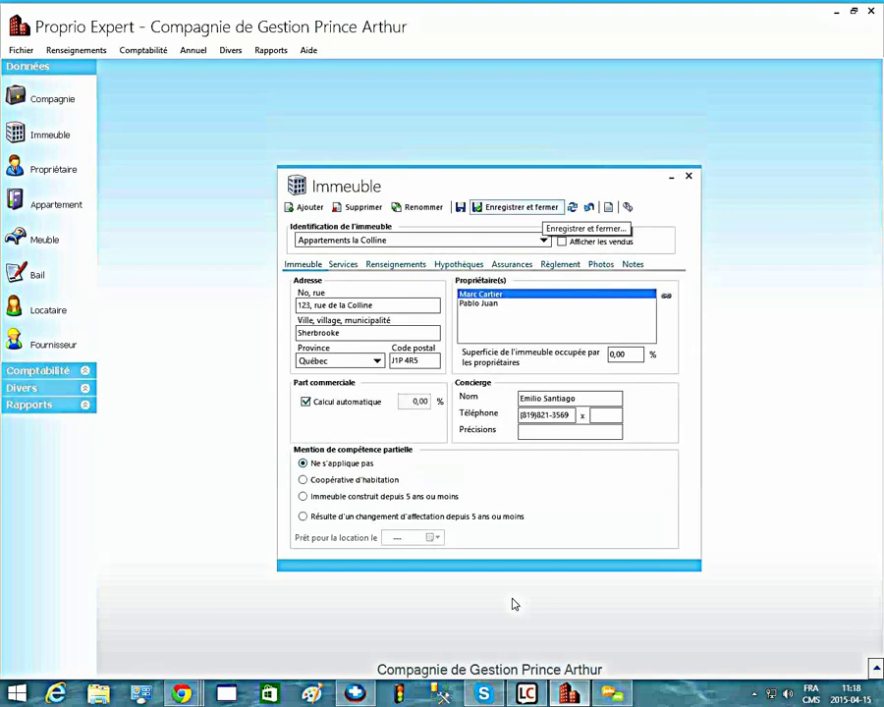
left_click(518, 207)
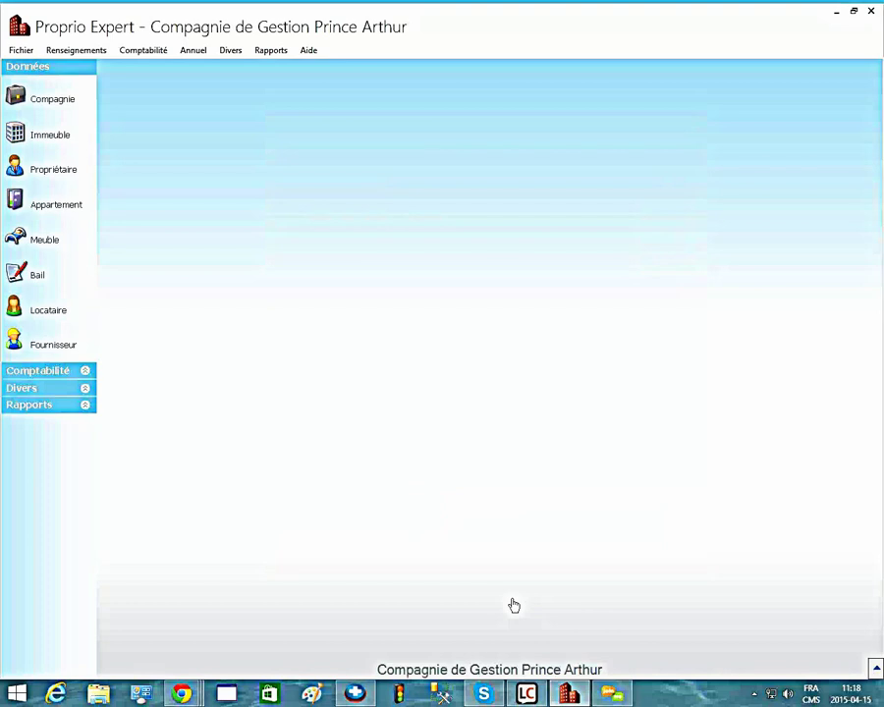
- Open the Appartement window, switch the building to Appartements Sunrise, and return to Appartements la Colline
left_click(56, 204)
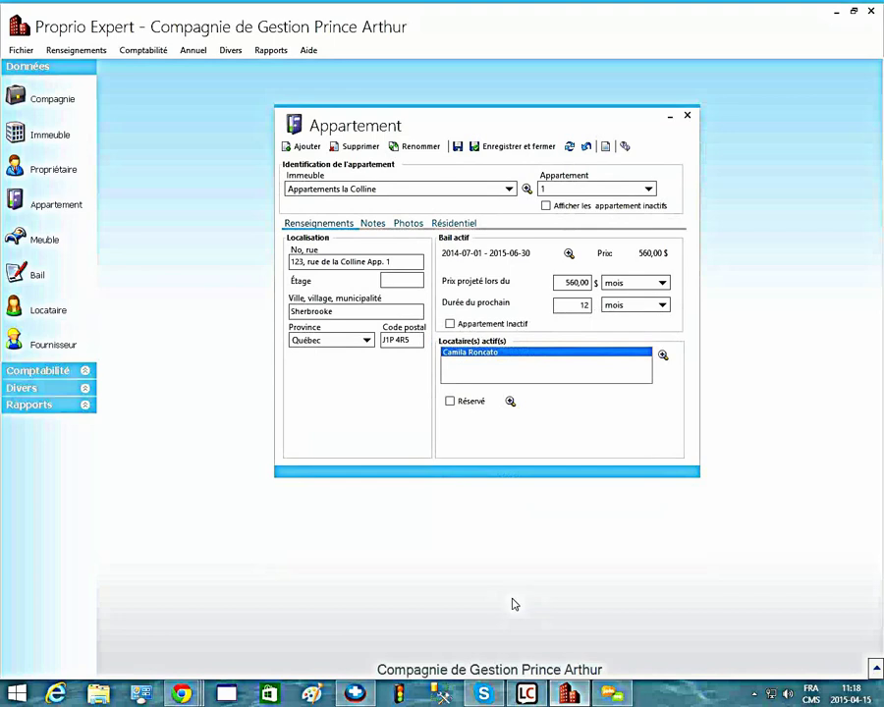
key("alt+Down")
key("Down")
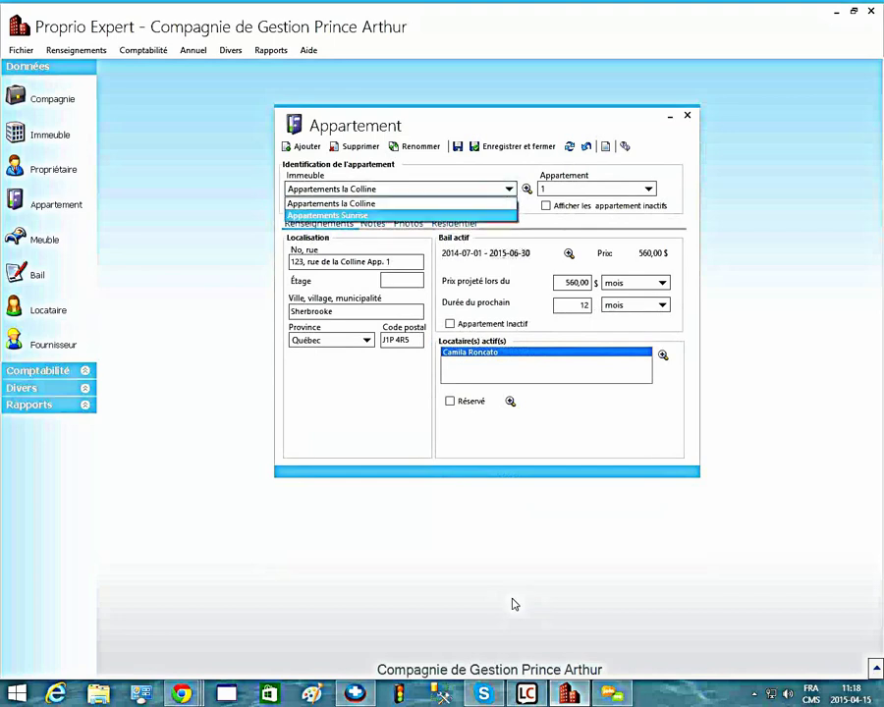
key("Return")
key("alt+Down")
key("Up")
key("Return")
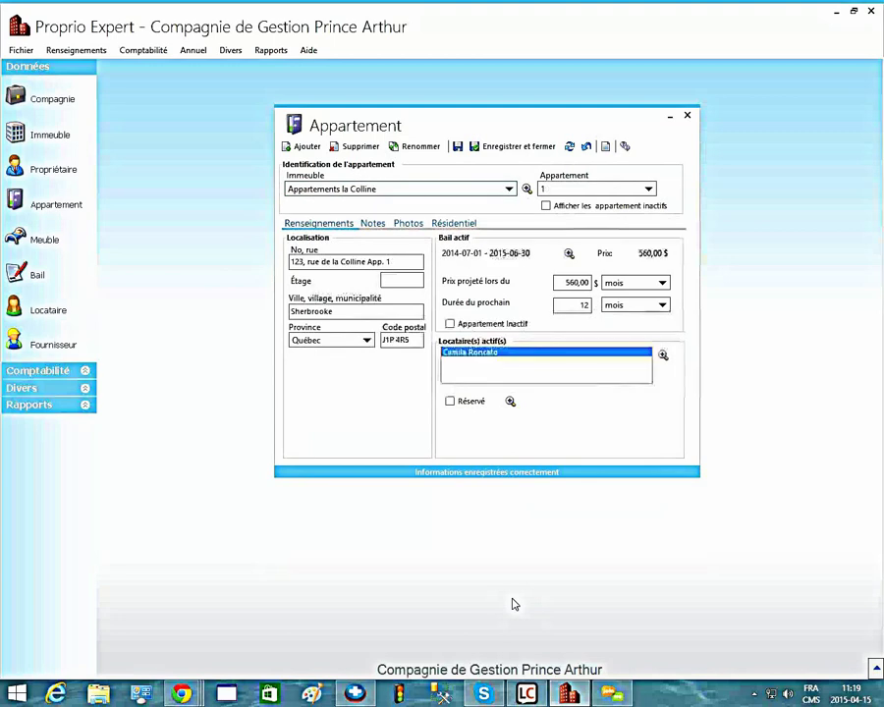
- Start adding apartment 13 to Appartements la Colline and choose the custom address option with 123, rue de la Colline
left_click(302, 147)
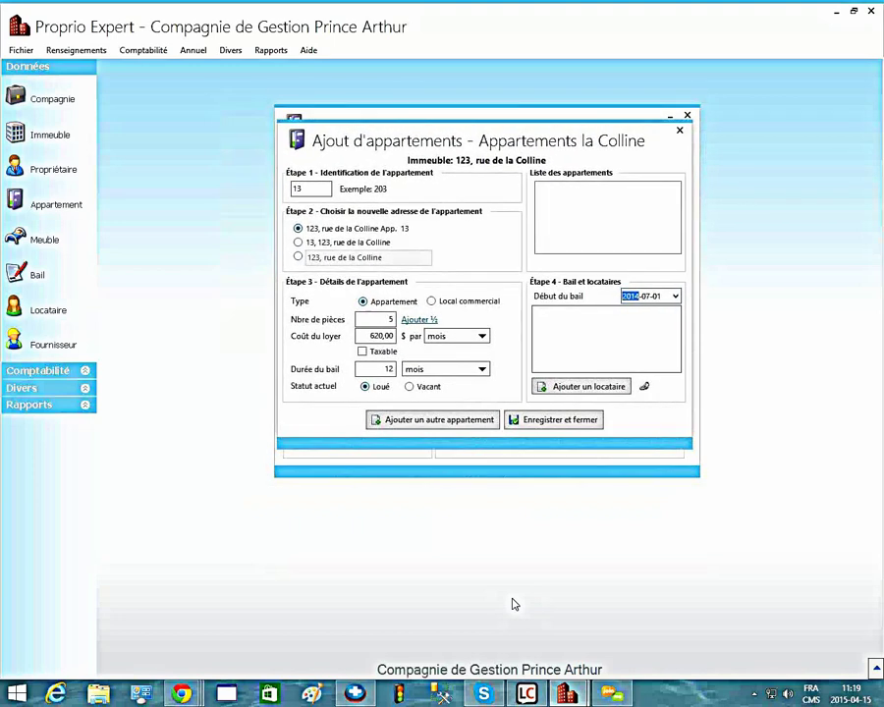
key("Tab")
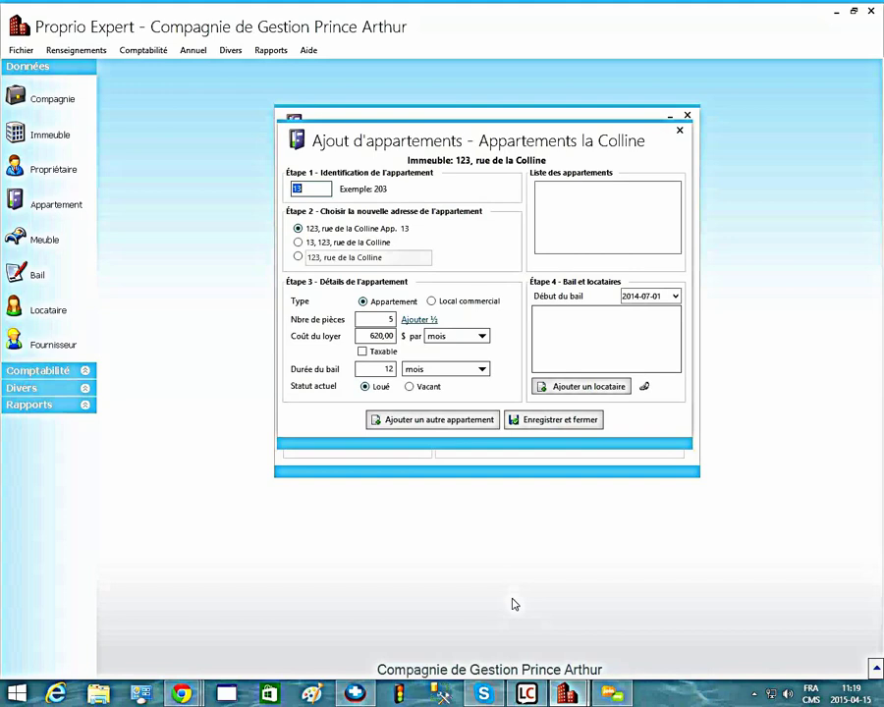
key("Right")
key("Tab")
key("Down")
key("Down")
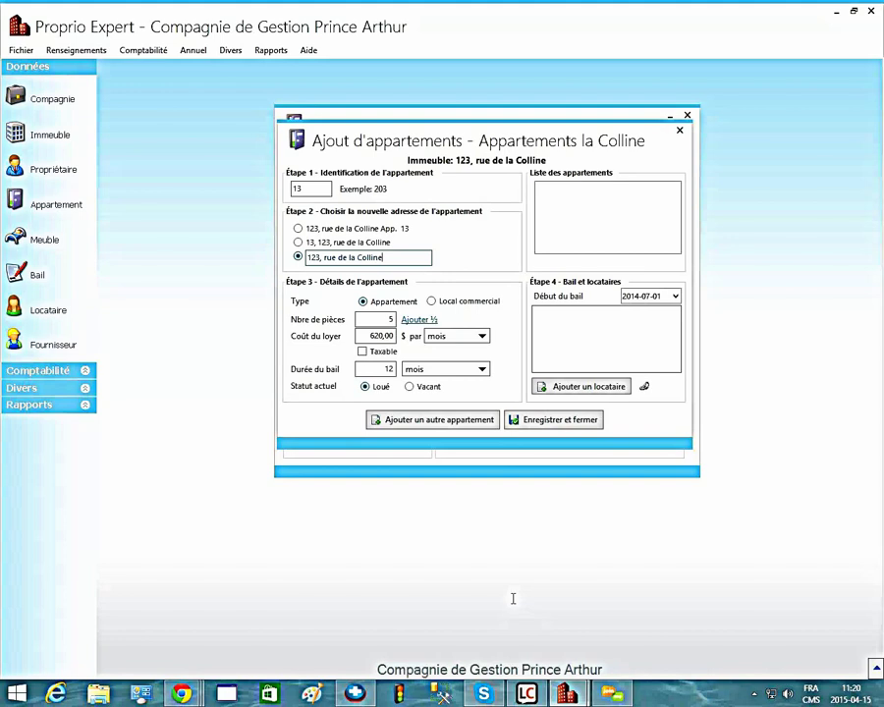
- Set the new apartment's current status to Loué and its number of rooms to 5 ½
key("Tab")
key("Tab")
key("Tab")
key("Tab")
key("Tab")
left_click(409, 386)
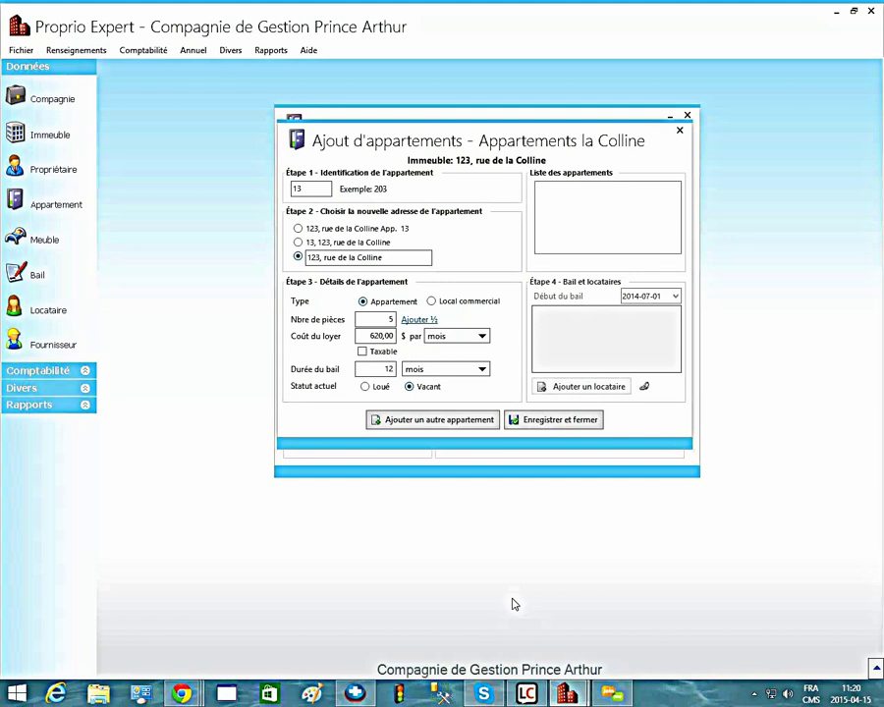
left_click(366, 386)
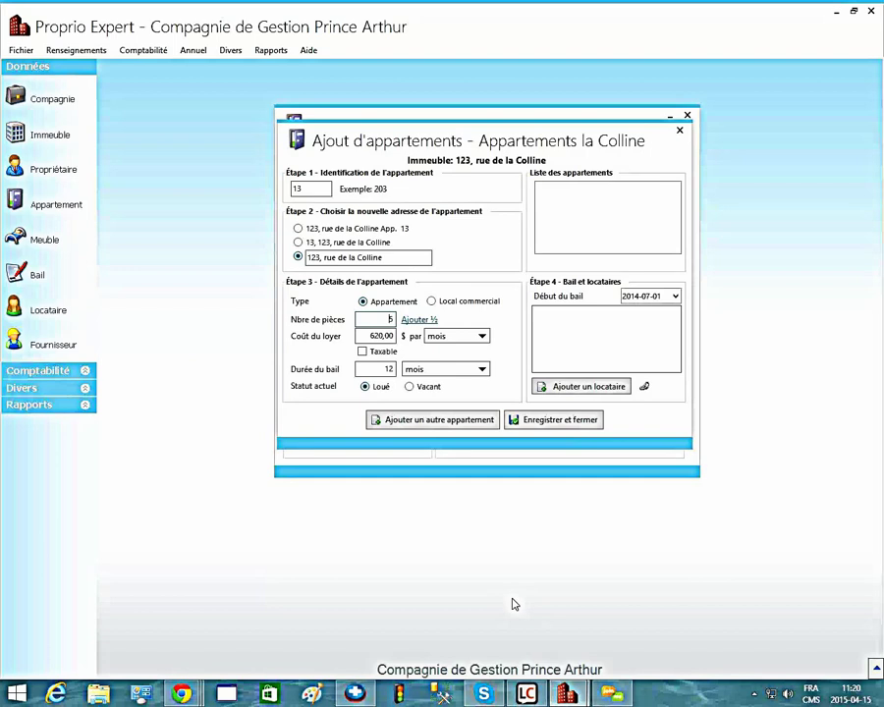
type("½")
- View the new-tenant form and the selection list of existing tenants, leaving both without adding a tenant
key("Tab")
key("Tab")
key("Return")
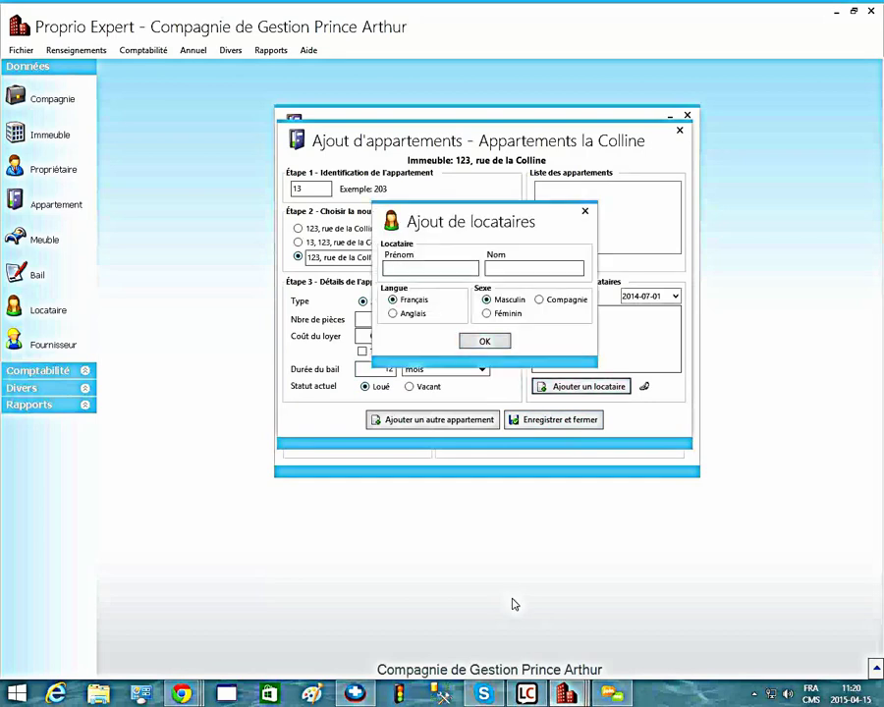
key("Escape")
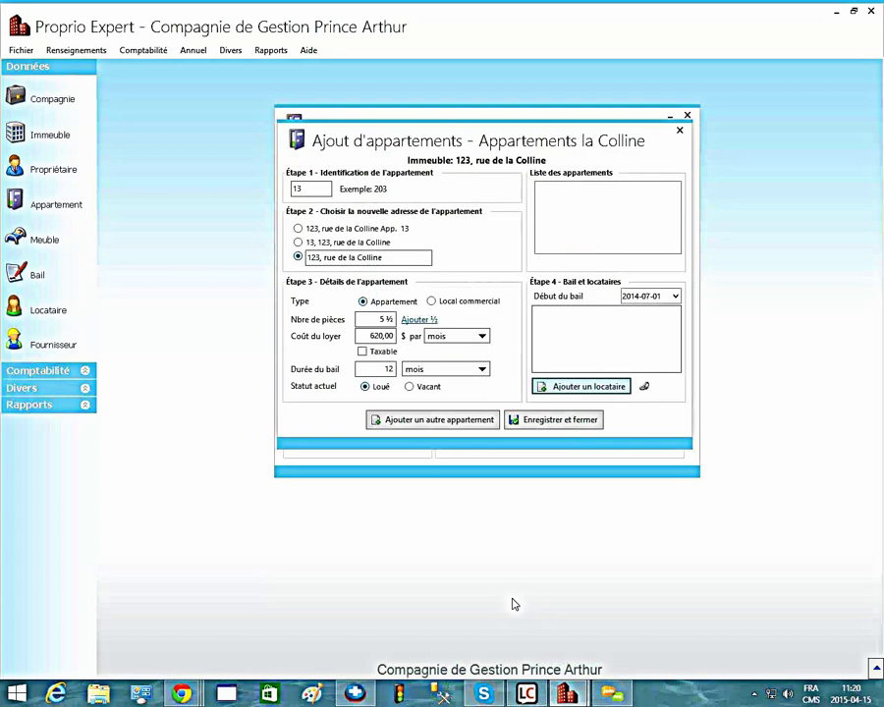
key("Tab")
key("Return")
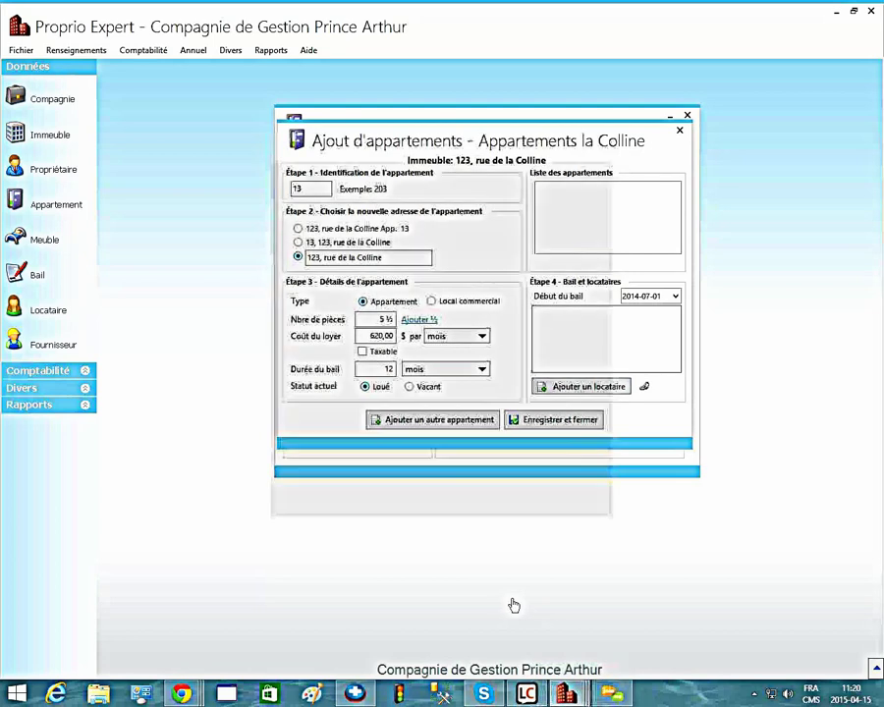
mouse_move(600, 324)
left_mouse_down()
mouse_move(600, 387)
mouse_move(600, 324)
left_mouse_up()
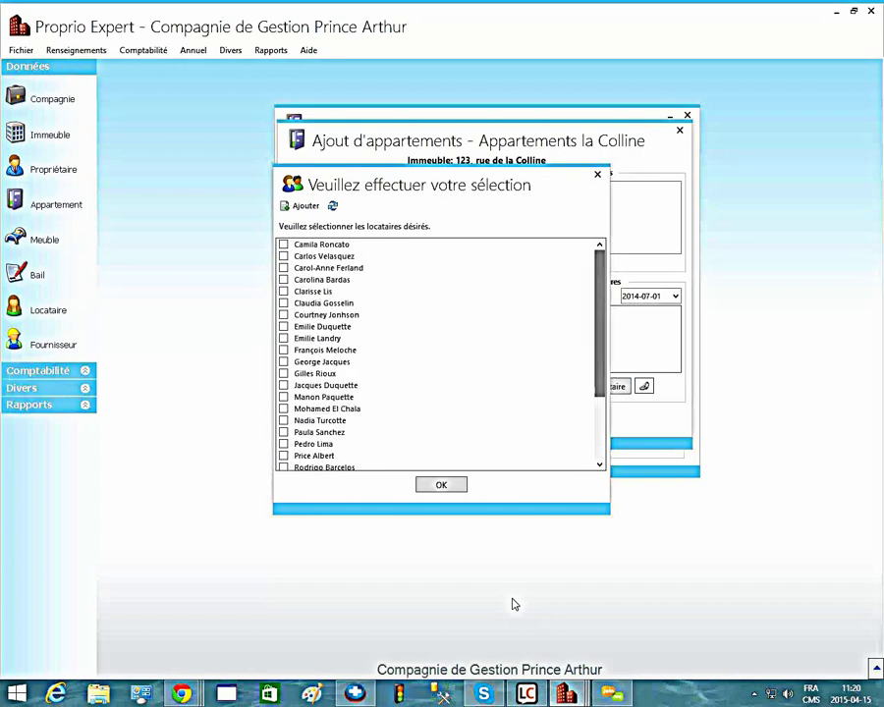
left_click(314, 456)
left_click(441, 484)
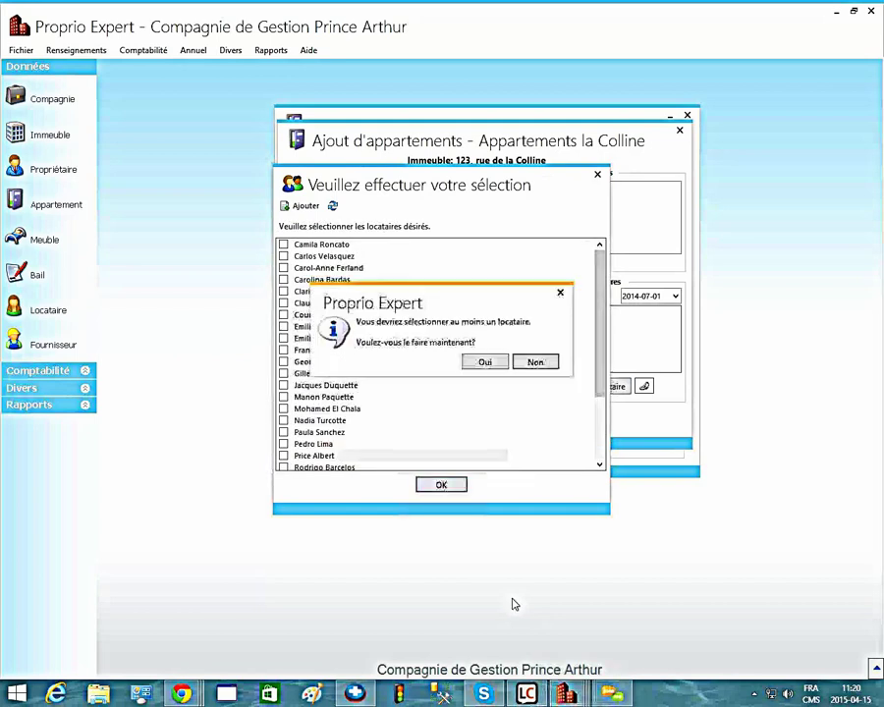
left_click(532, 360)
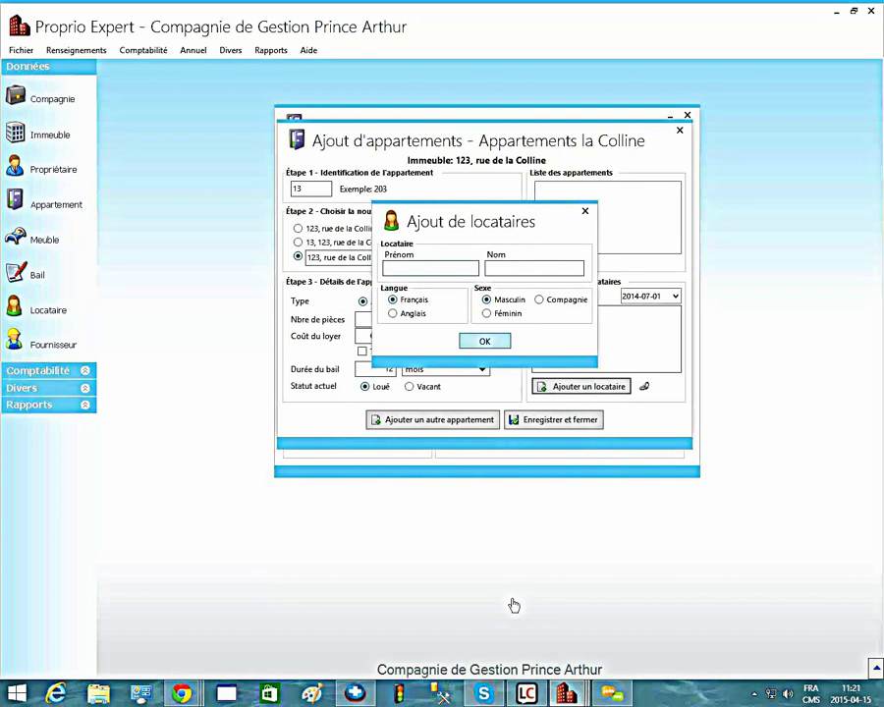
key("Escape")
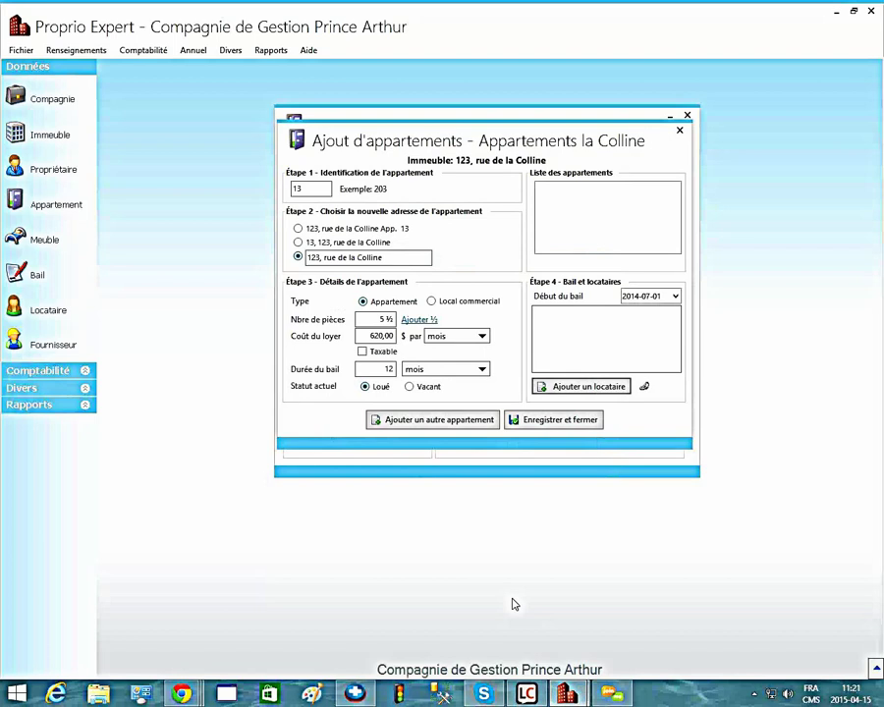
- Assign one existing tenant from the selection list to apartment 13, and save and close the apartment addition
key("Return")
left_click(284, 304)
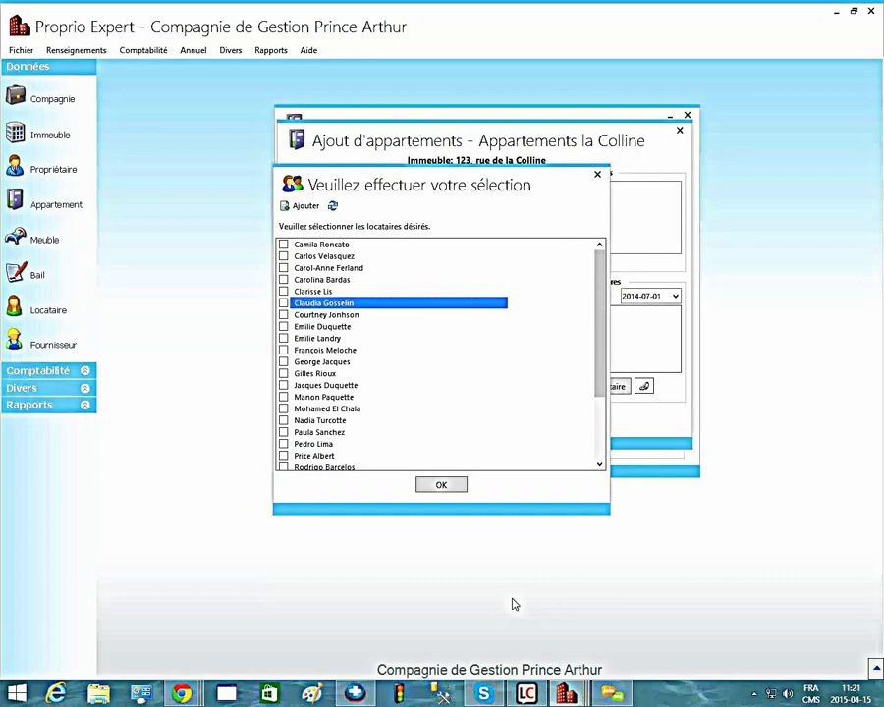
left_click(283, 304)
left_click(441, 485)
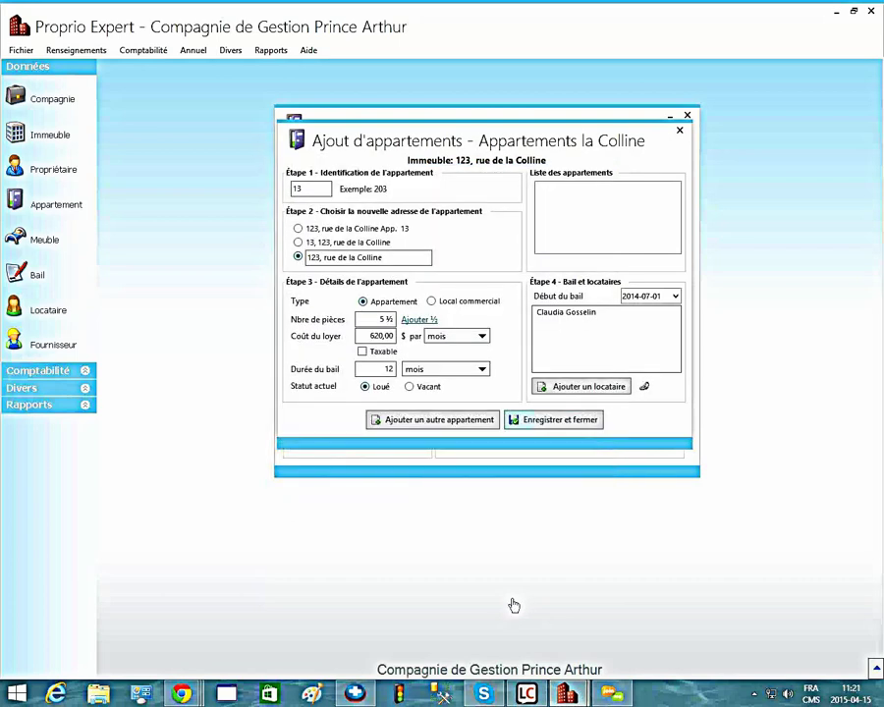
left_click(554, 420)
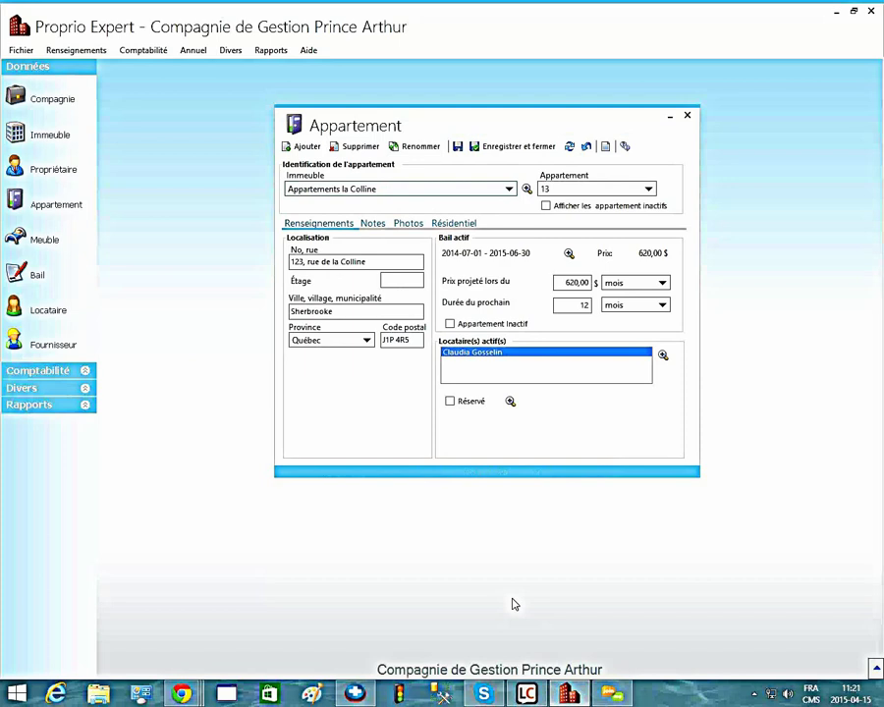
- Review apartment 13's notes, photos and residential details, including the dimension field
key("ctrl+Tab")
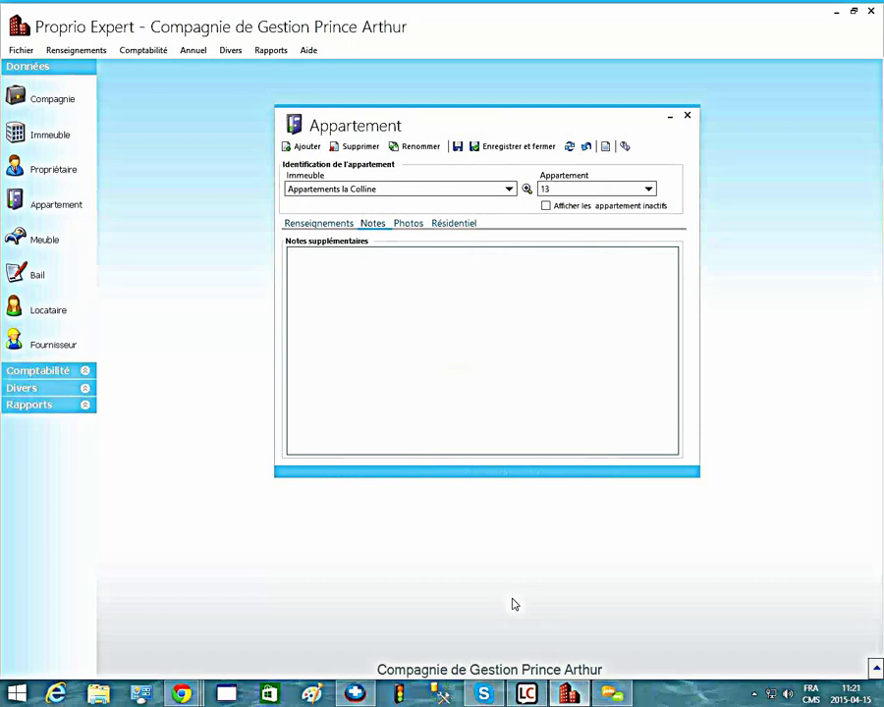
key("ctrl+Tab")
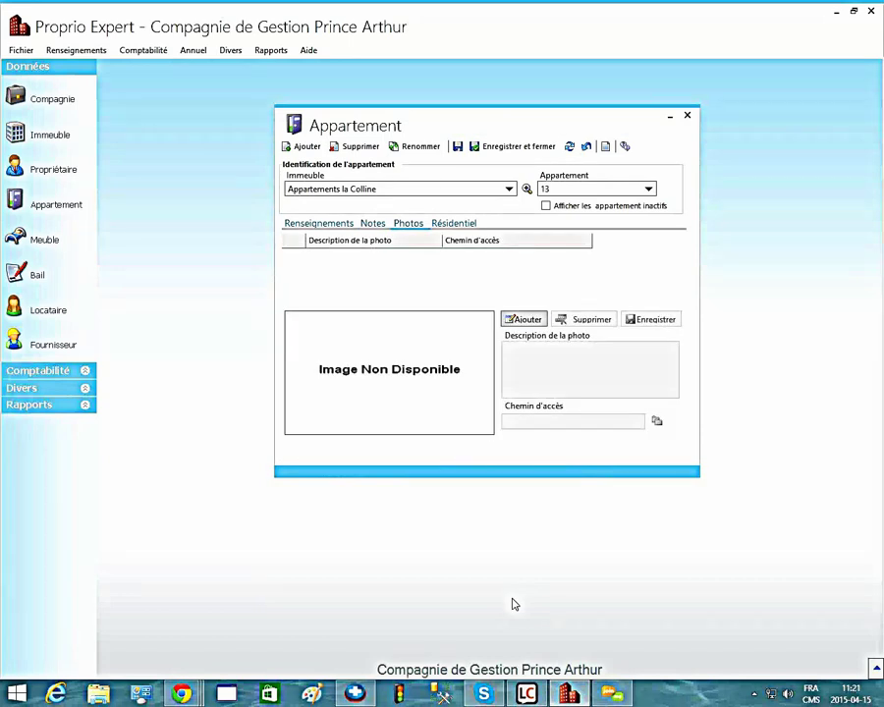
key("ctrl+Tab")
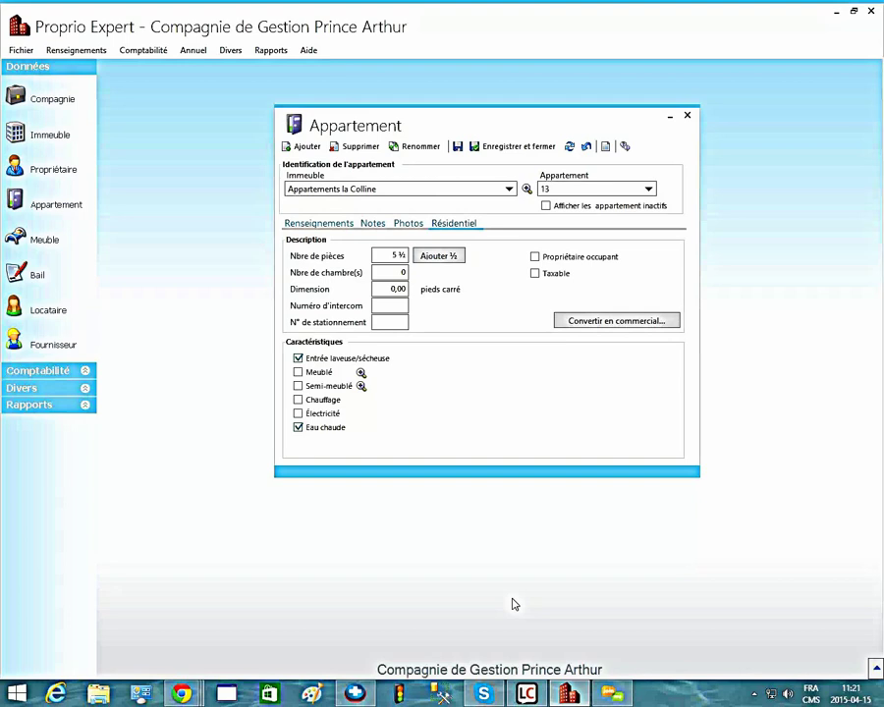
left_click(394, 289)
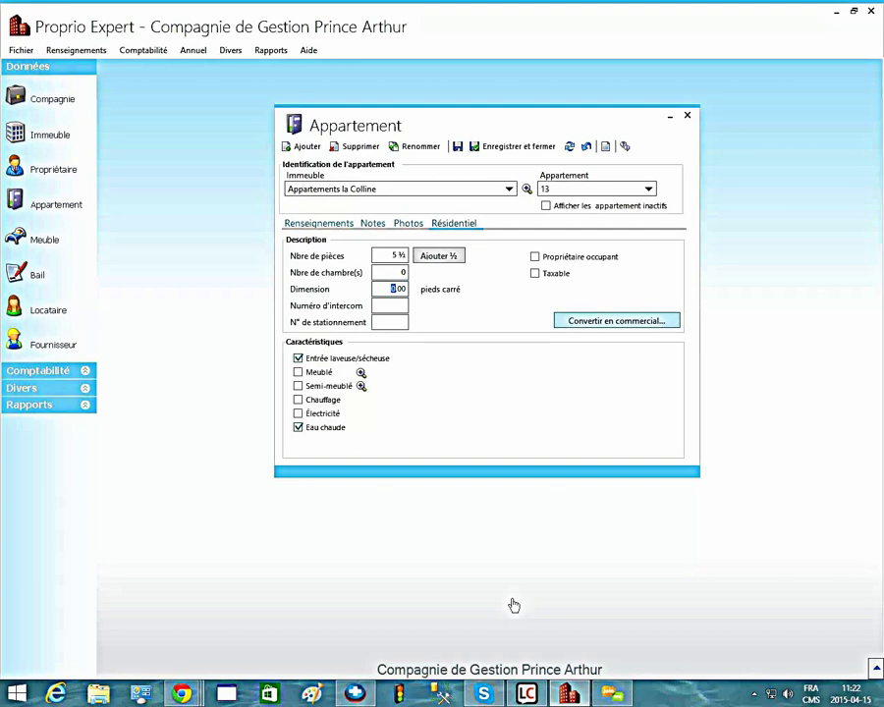
- Convert apartment 13 to a taxable commercial unit measured in Mètres², and save and close its record
left_click(617, 320)
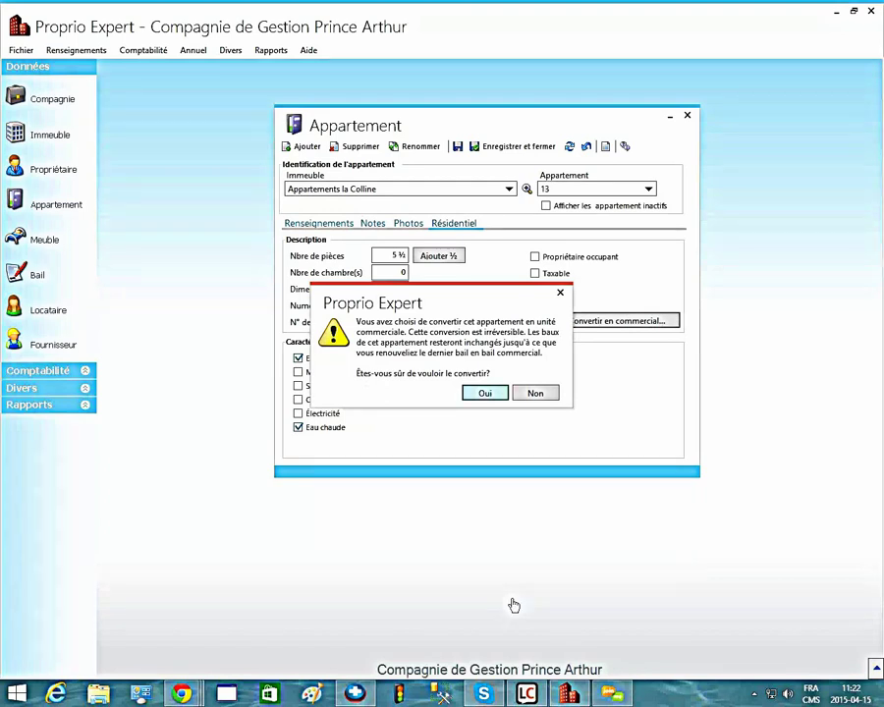
key("Return")
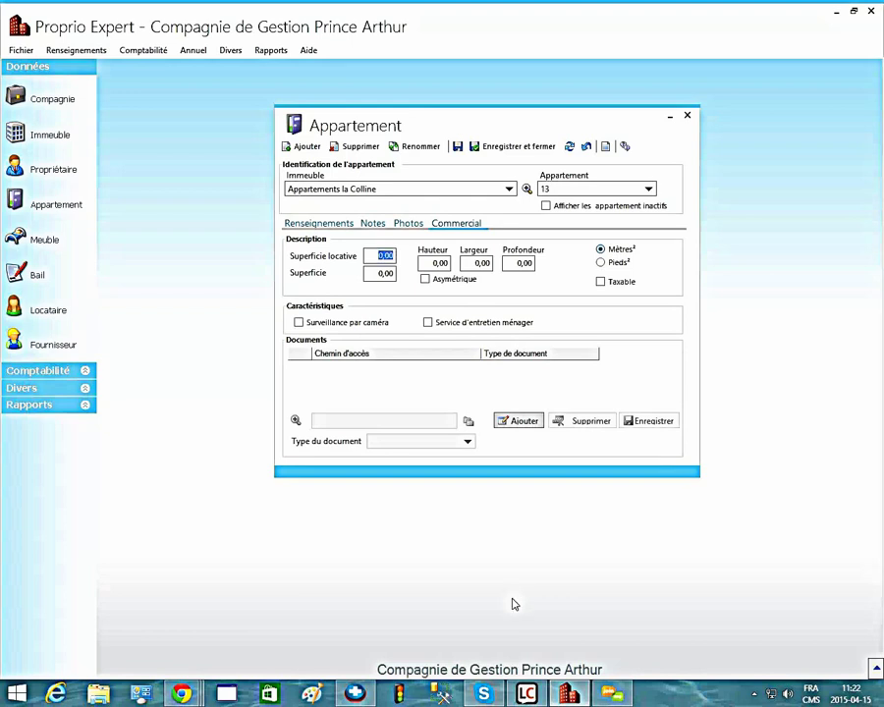
left_click(601, 263)
left_click(601, 250)
left_click(601, 281)
left_click(318, 224)
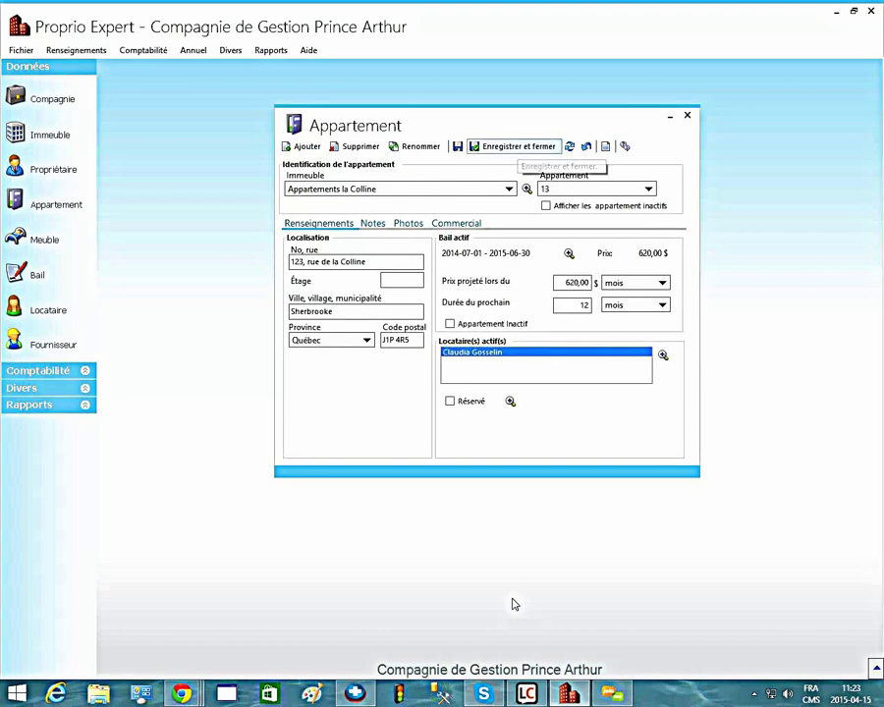
left_click(511, 146)
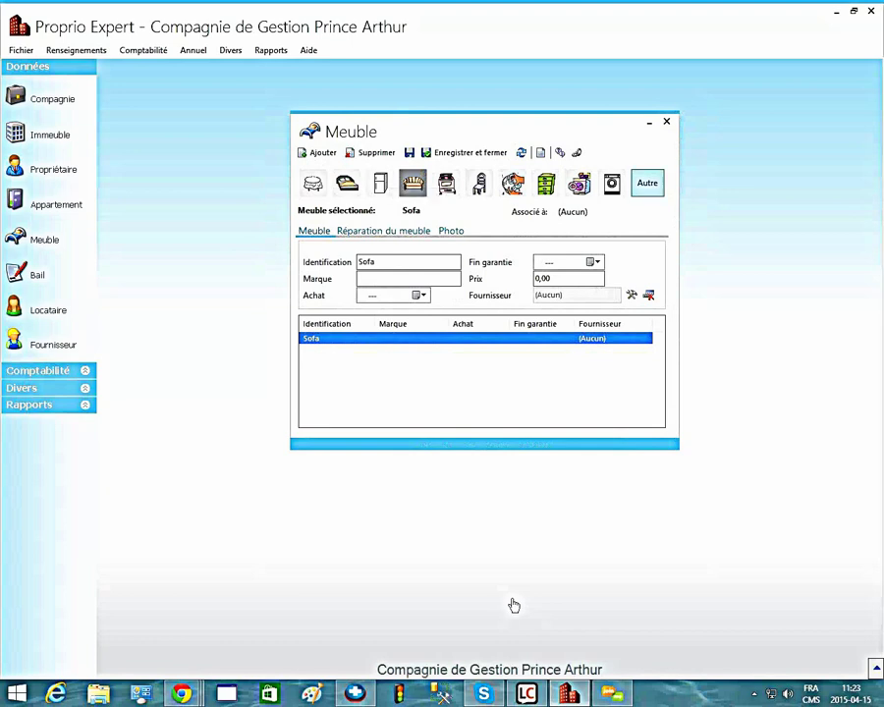
- Add a furniture item named fRIGIDAIRE 2000 to the Réfrigérateur category in the Meuble window
left_click(647, 184)
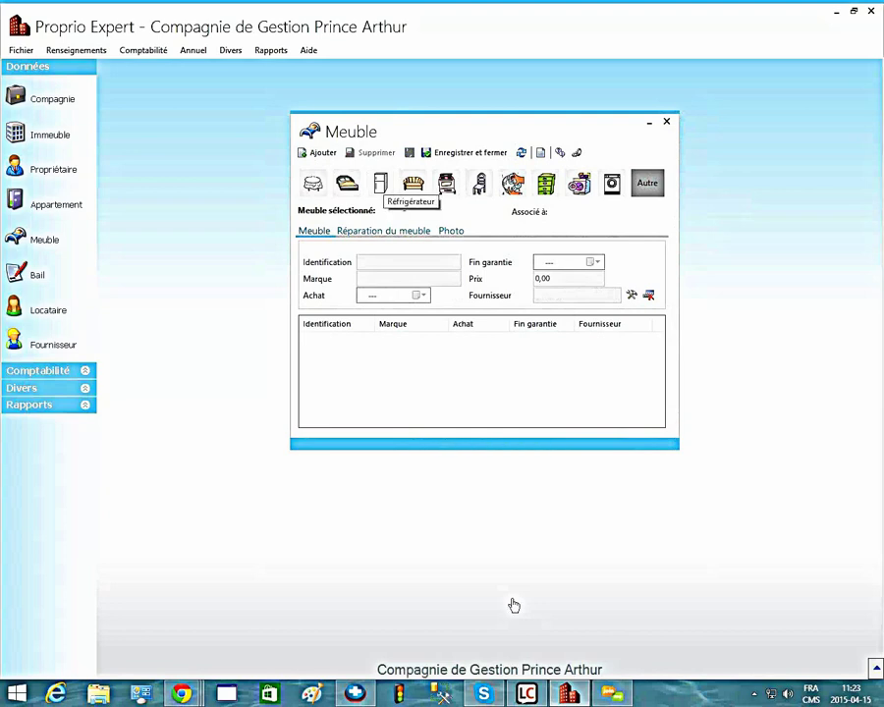
left_click(381, 182)
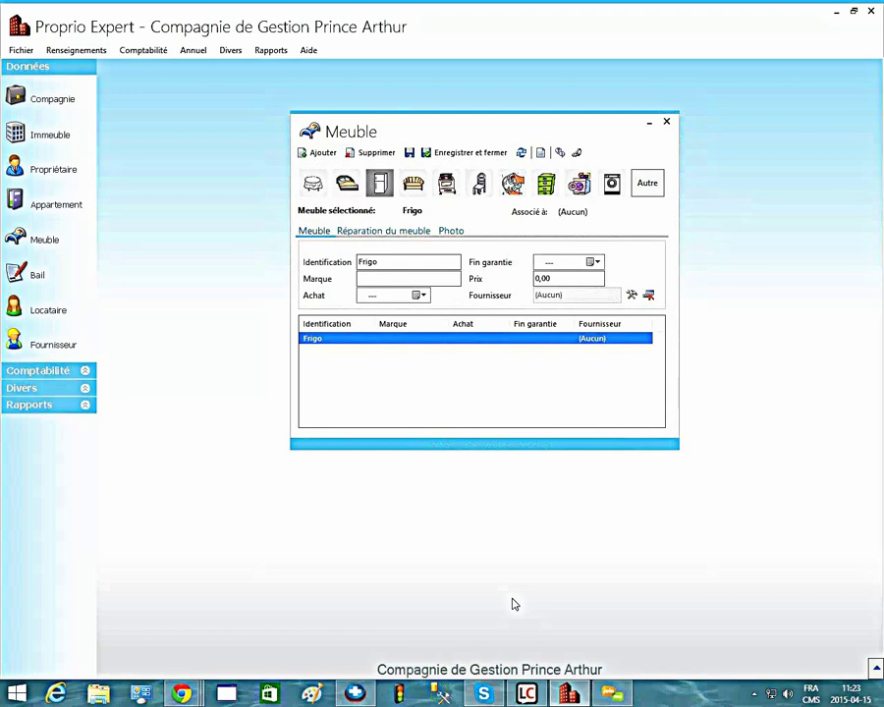
left_click(317, 153)
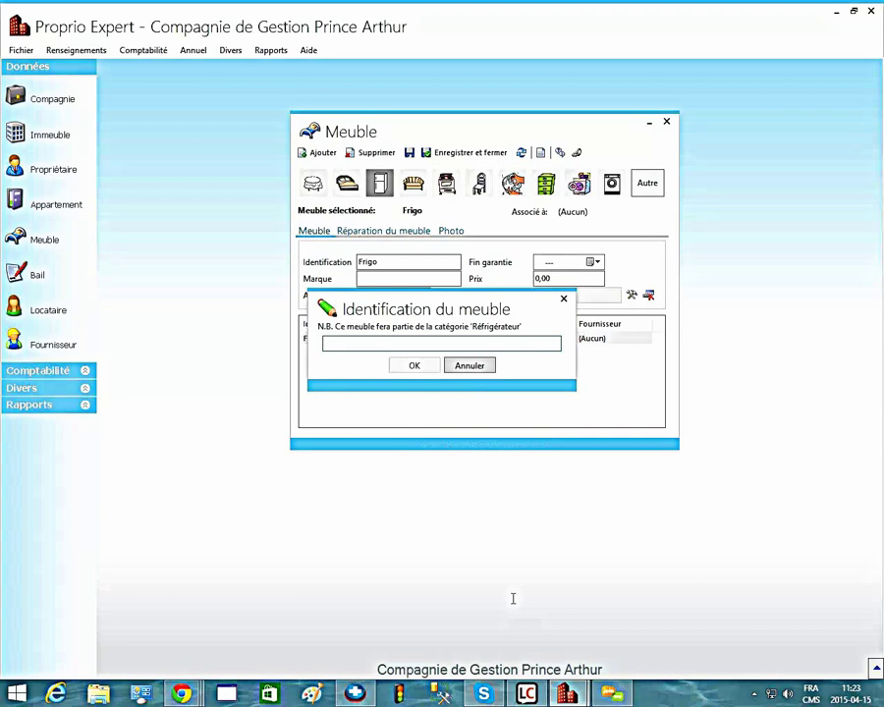
type("fRIGI")
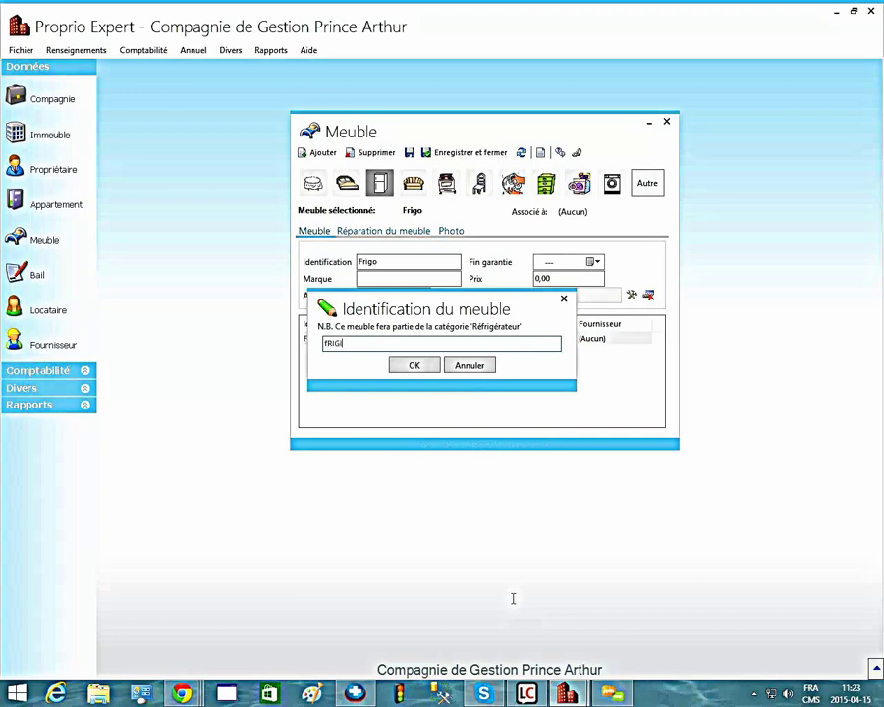
type("DAIRE 2000")
key("Return")
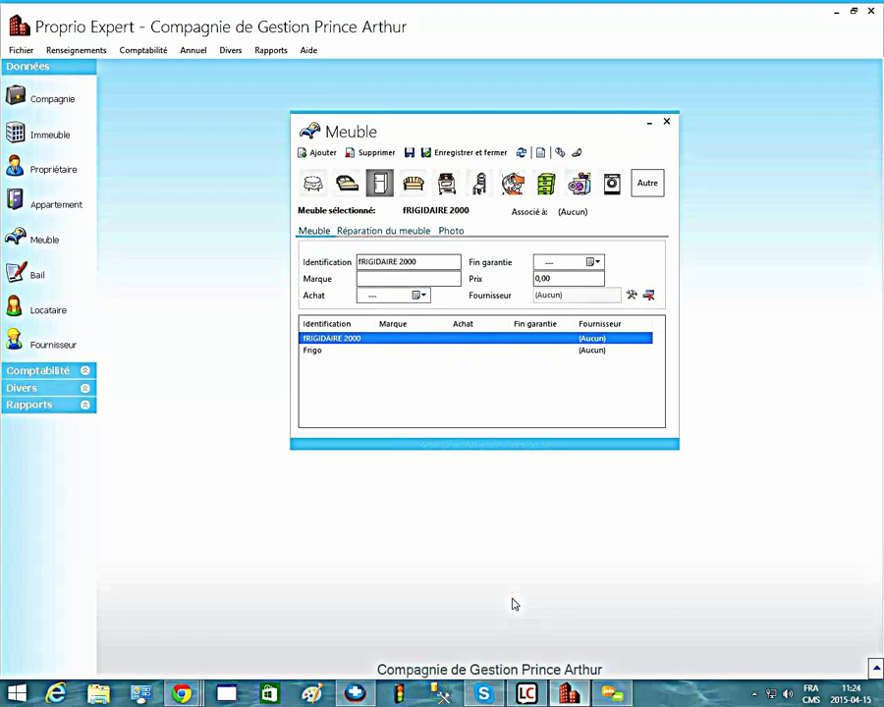
- Review the fRIGIDAIRE 2000 item's repair records, warranty end date calendar and photo page, and return to its main details
key("ctrl+Tab")
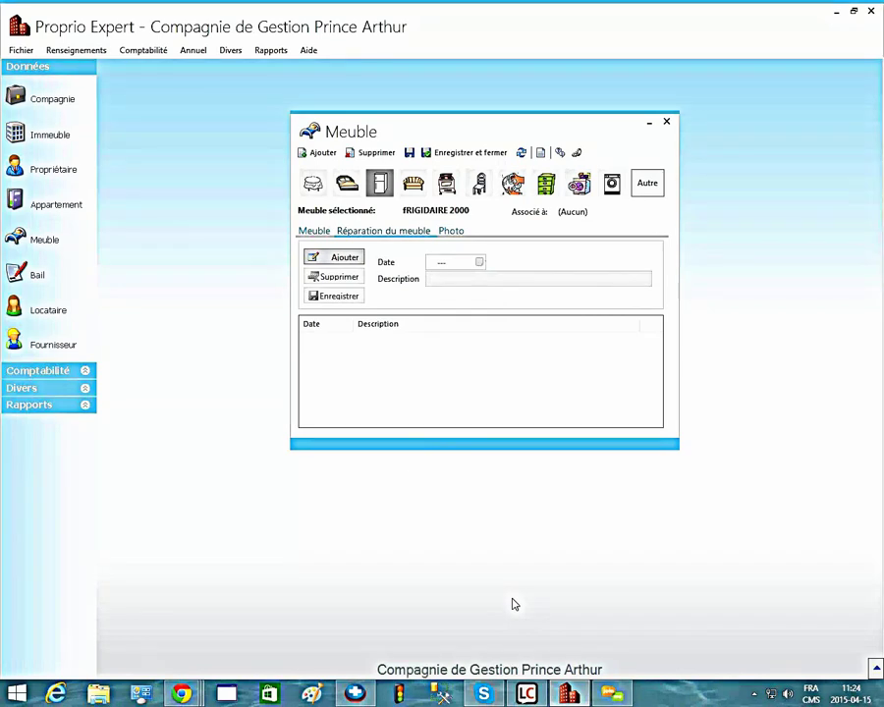
key("ctrl+shift+Tab")
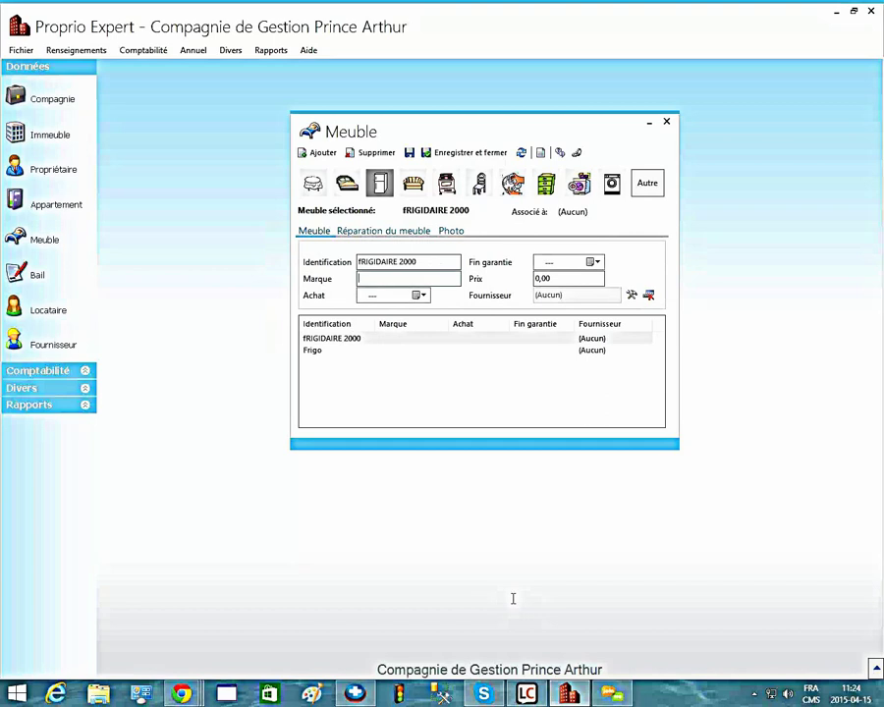
key("alt+Down")
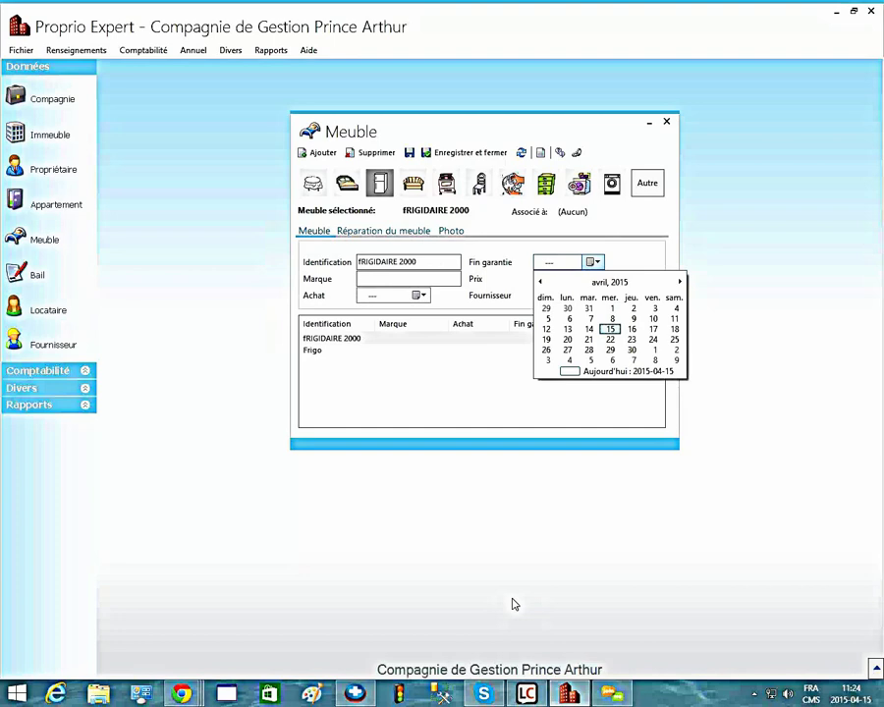
key("Escape")
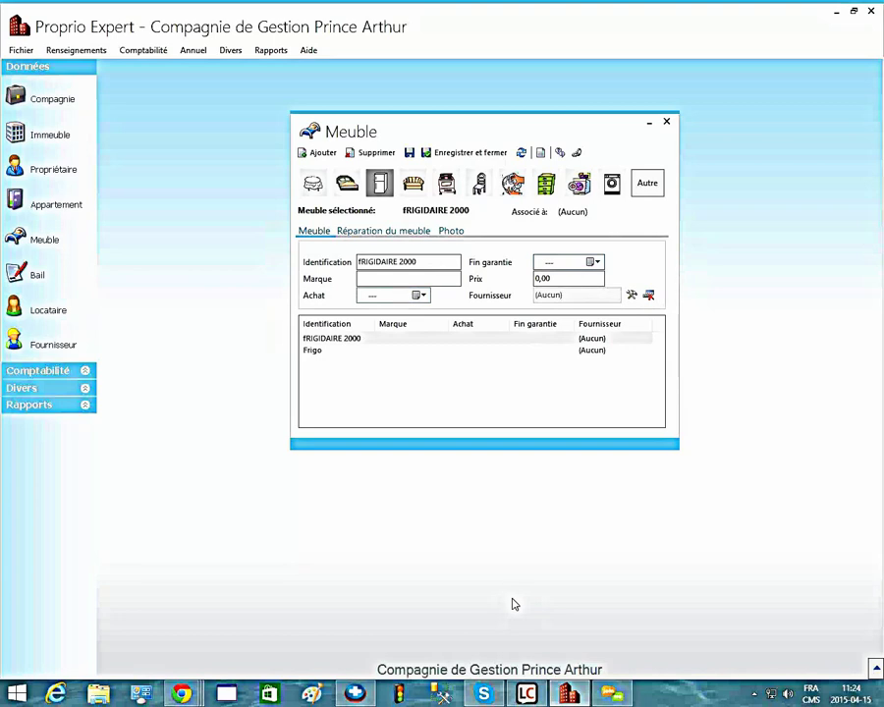
left_click(451, 231)
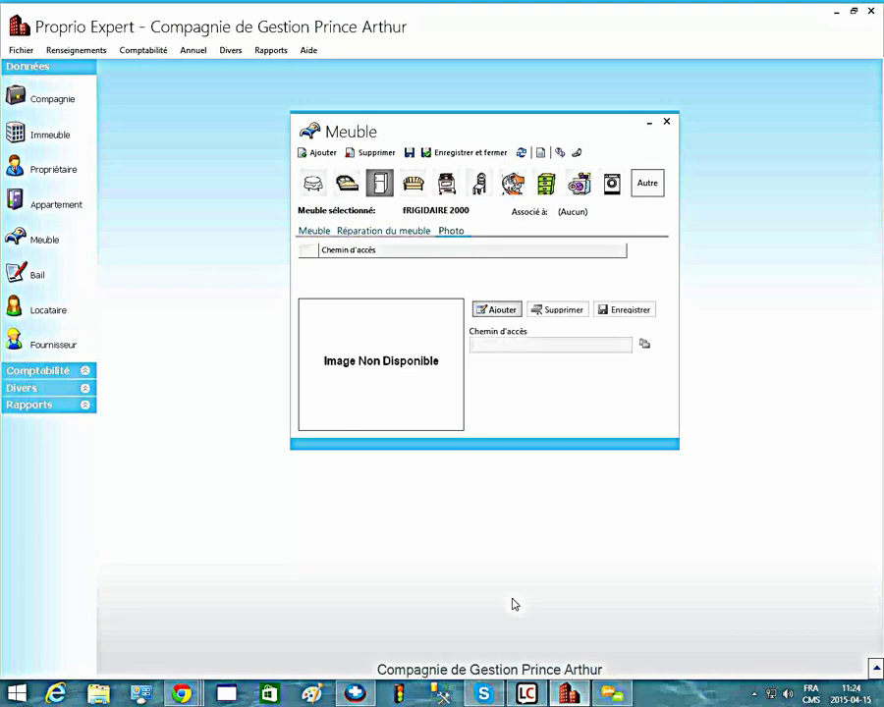
left_click(314, 231)
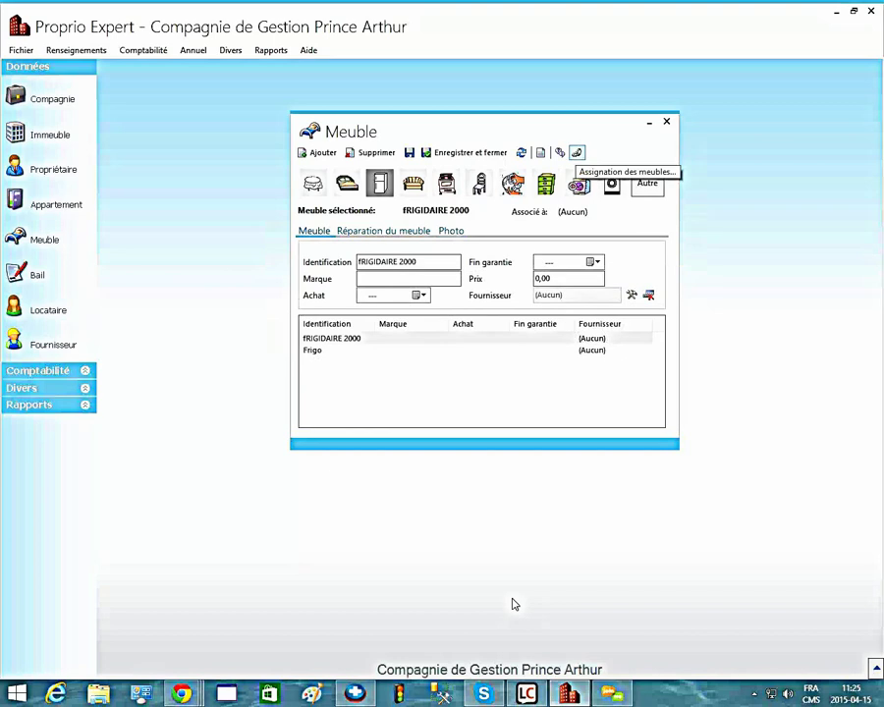
- Link the Chaise item to apartment 2 of Appartements la Colline in the furniture assignment window
left_click(576, 152)
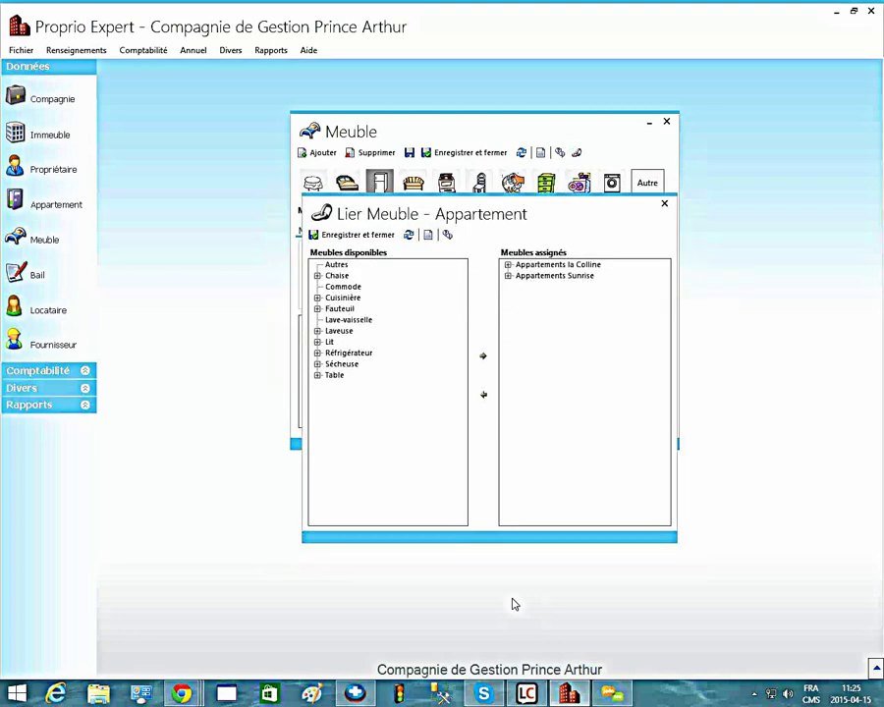
left_click(317, 276)
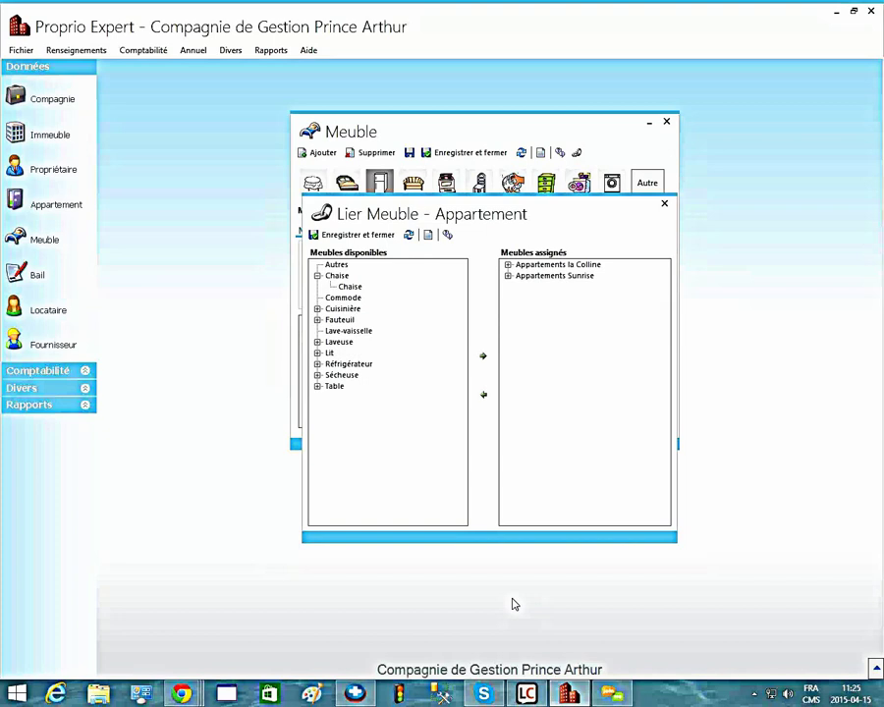
left_click(349, 287)
left_click(507, 264)
left_click(530, 287)
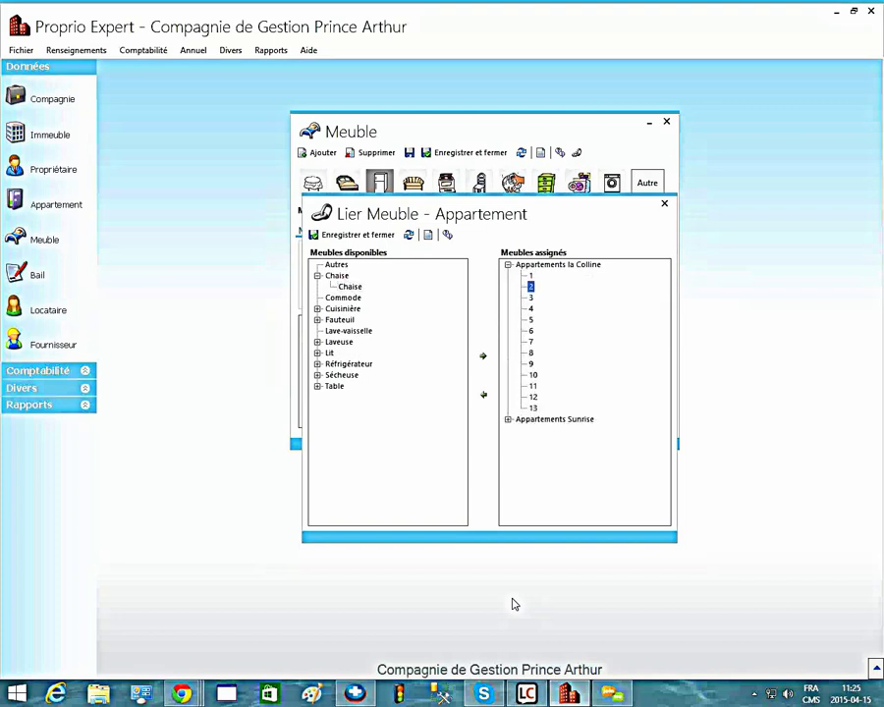
left_click(482, 355)
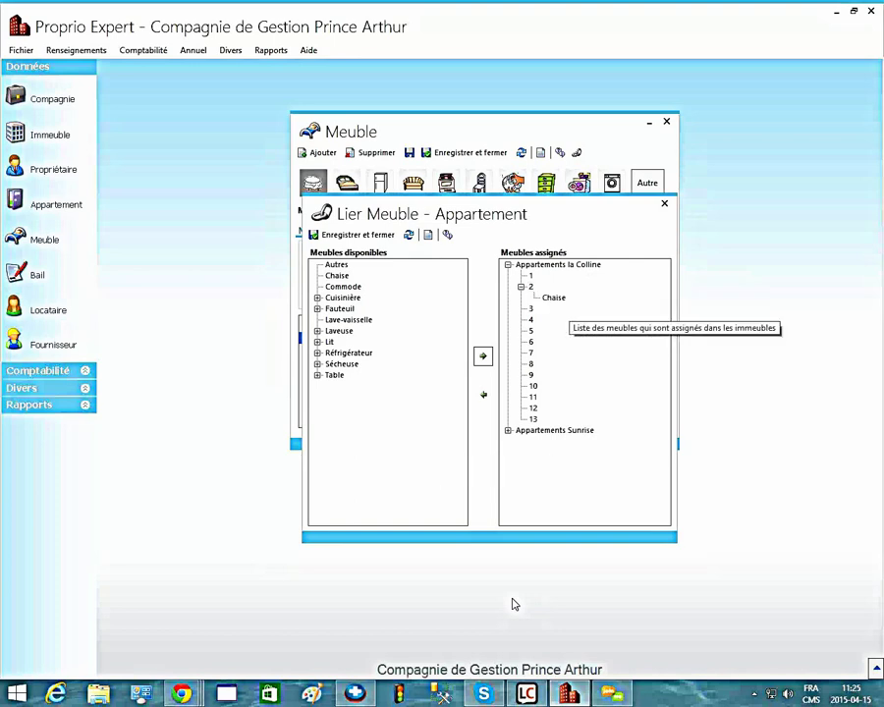
- Unassign the Chaise from apartment 2 and close the furniture assignment and Meuble windows
left_click(554, 298)
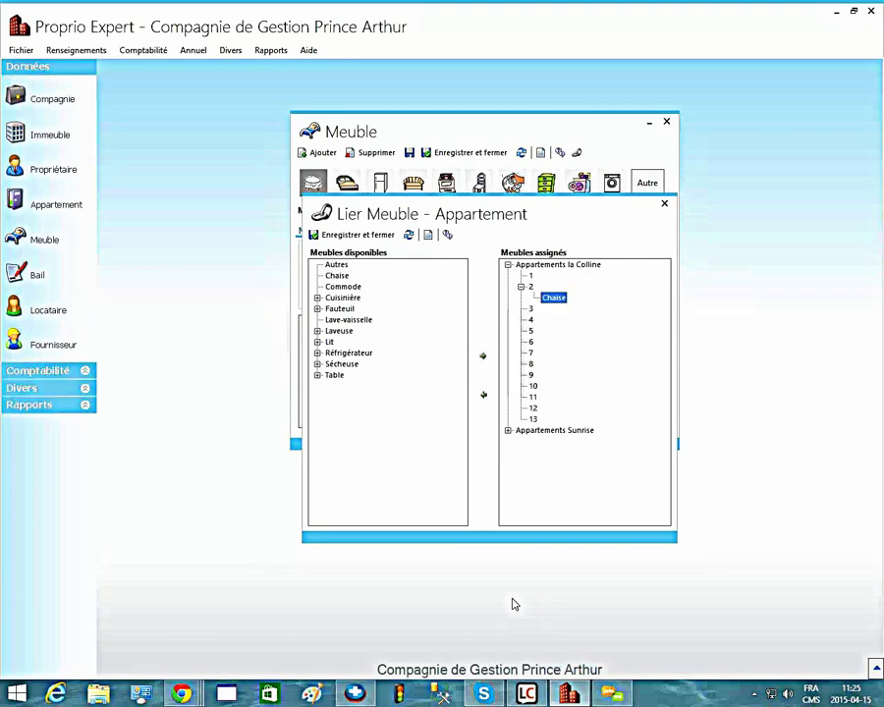
left_click(483, 393)
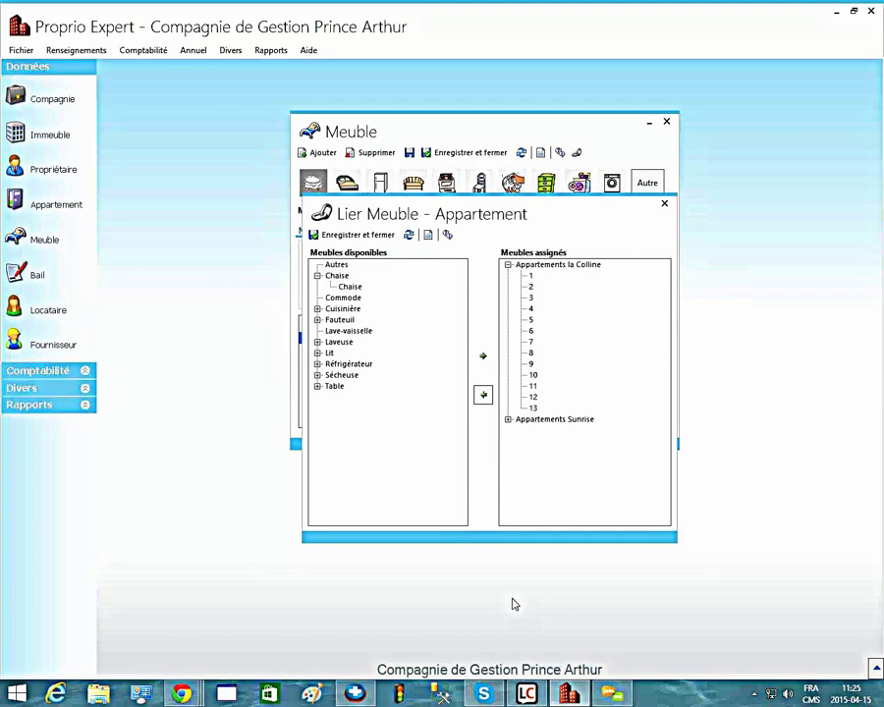
key("Escape")
key("Escape")
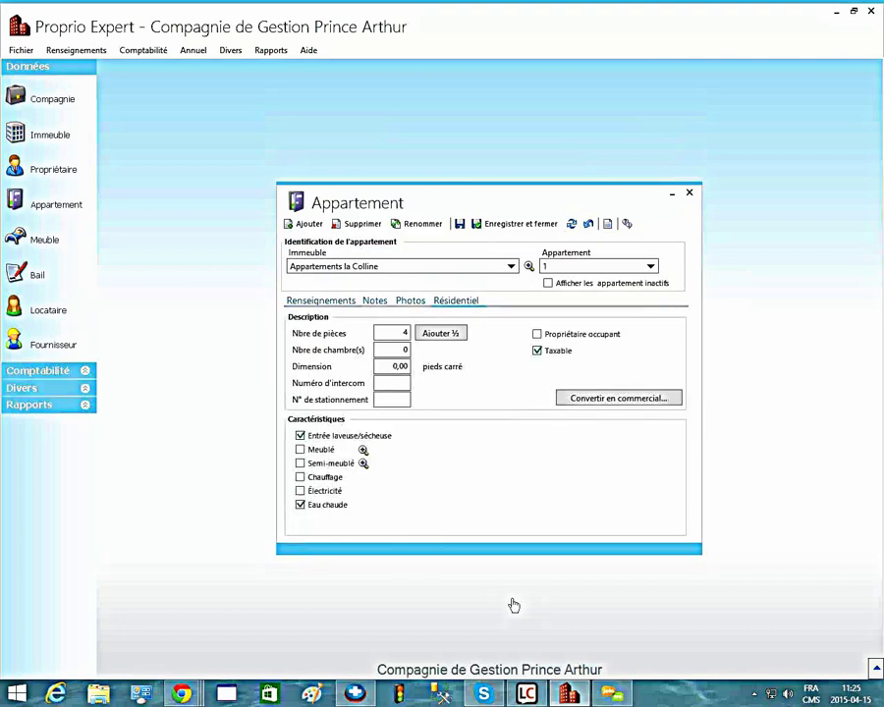
- Mark apartment 1 of Appartements la Colline as Meublé, save and close its furniture assignment window, and close the apartment record
key("space")
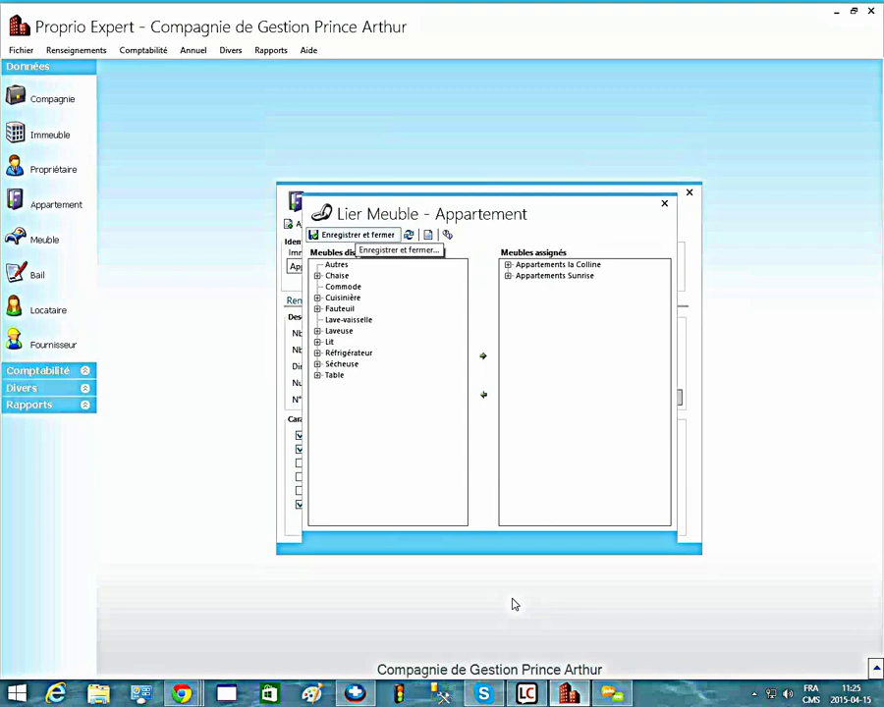
left_click(357, 234)
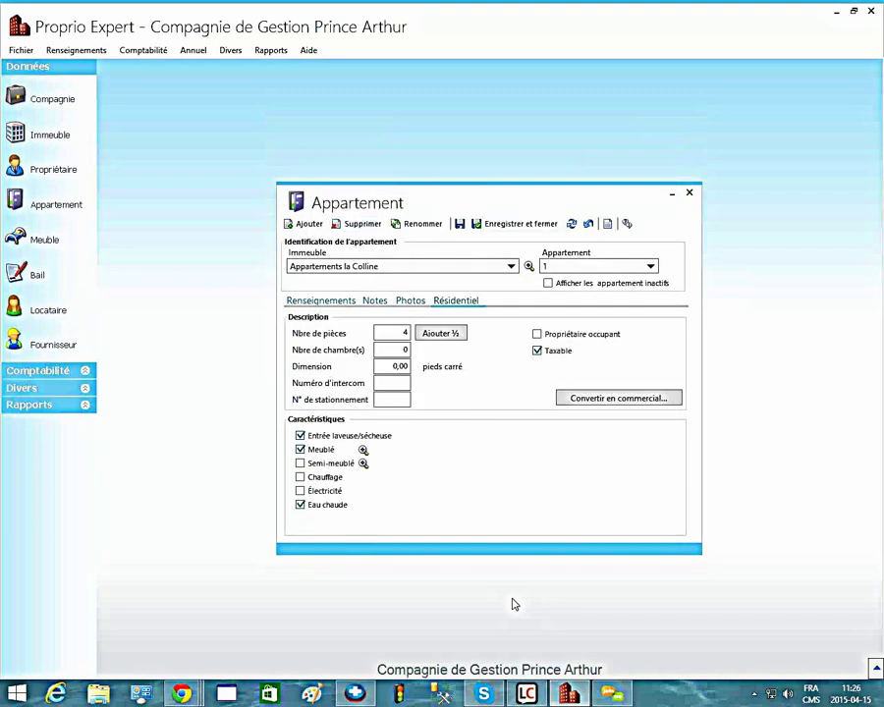
key("Escape")
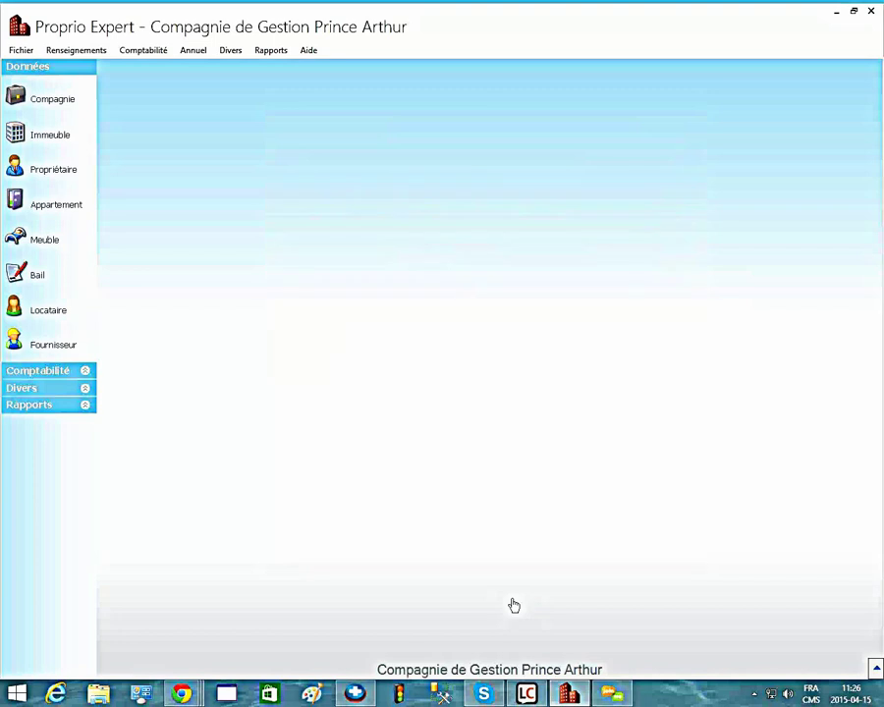
- Open the Bail records and add a non-renewal lease for apartment 1 of Appartements la Colline
left_click(37, 275)
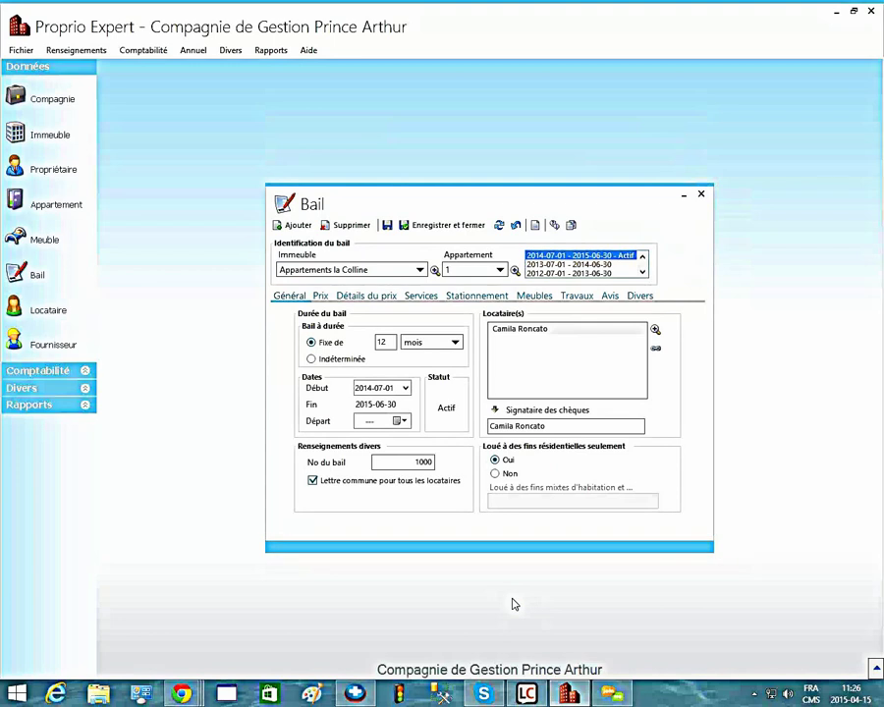
mouse_move(471, 203)
left_mouse_down()
mouse_move(452, 191)
mouse_move(431, 123)
mouse_move(378, 109)
left_mouse_up()
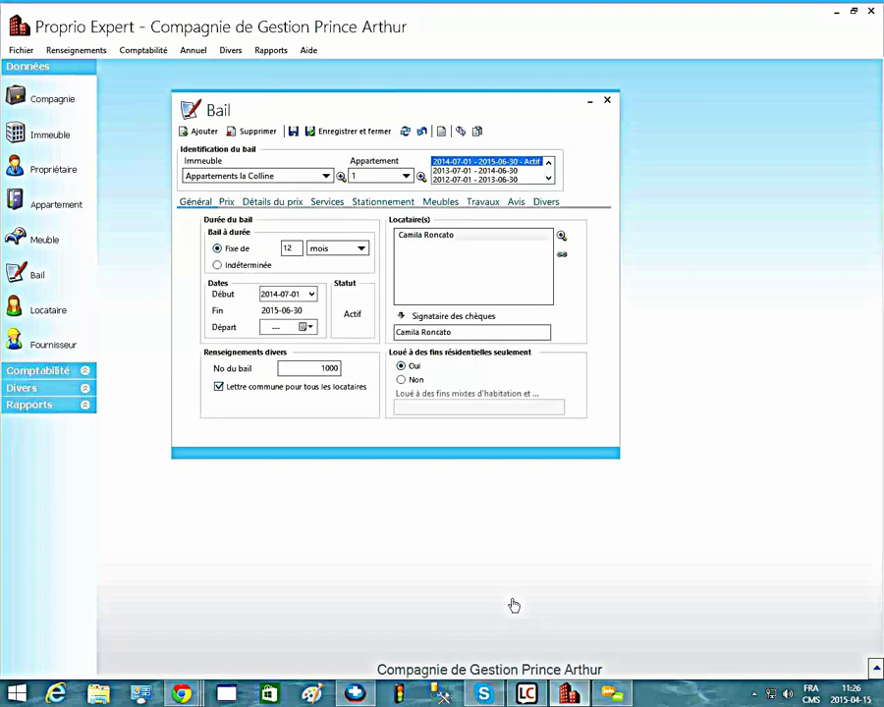
key("alt+a")
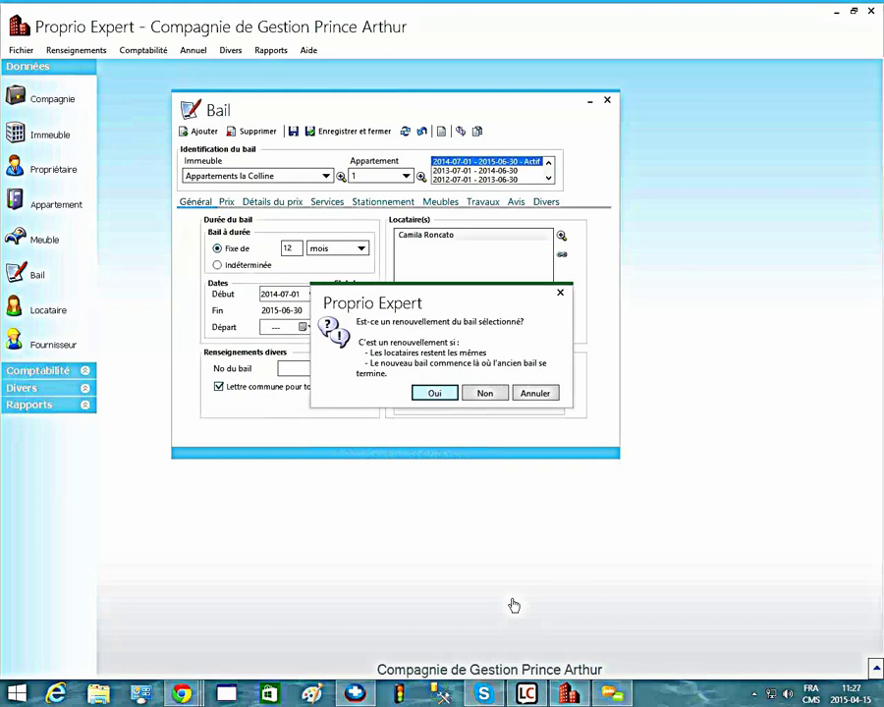
key("Tab")
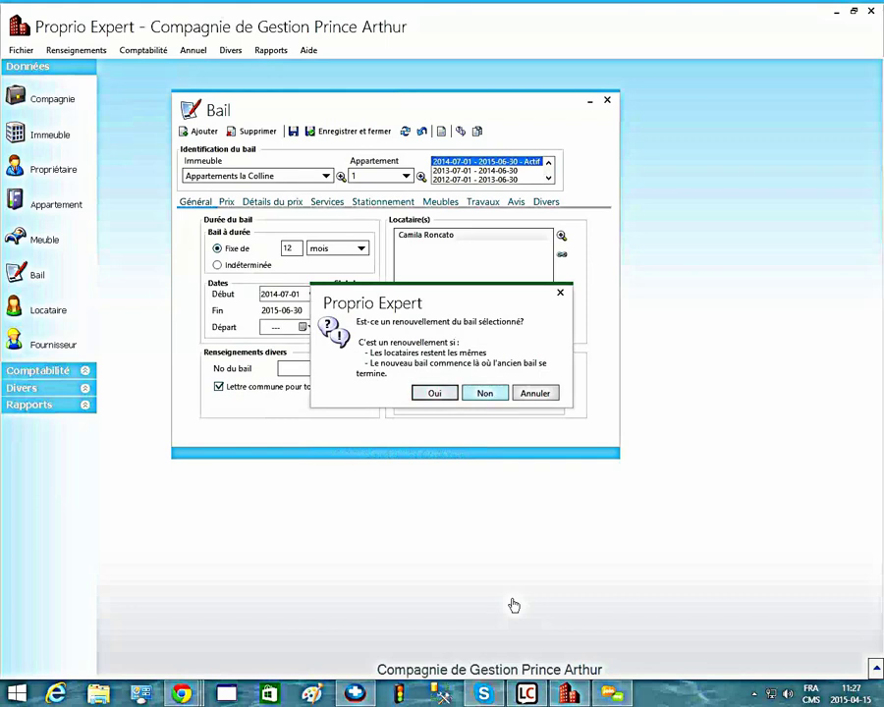
key("Return")
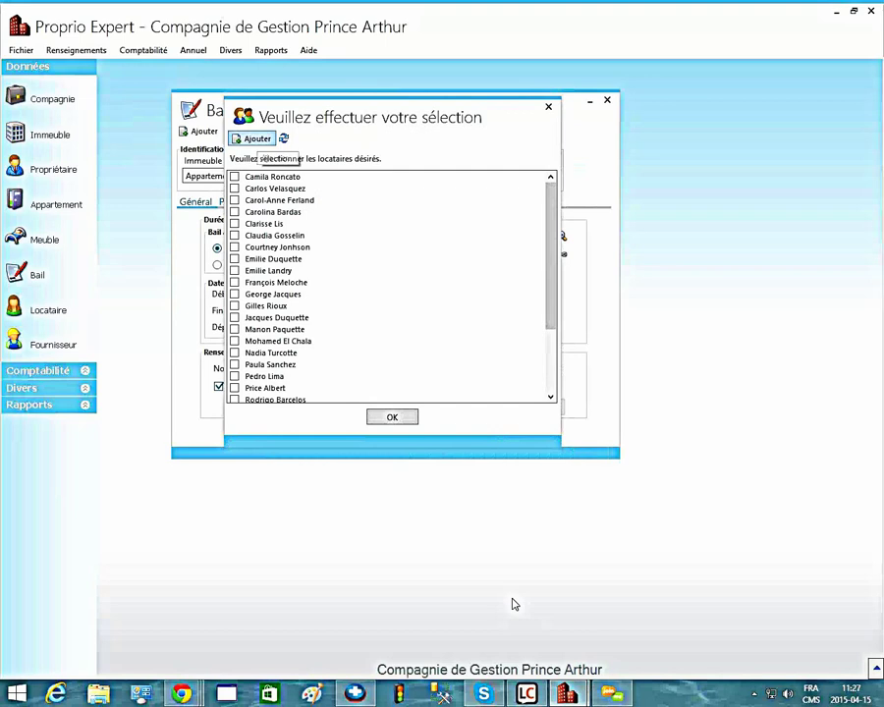
- View the form for adding a new tenant, and try to confirm the tenant selection without choosing anyone
left_click(252, 138)
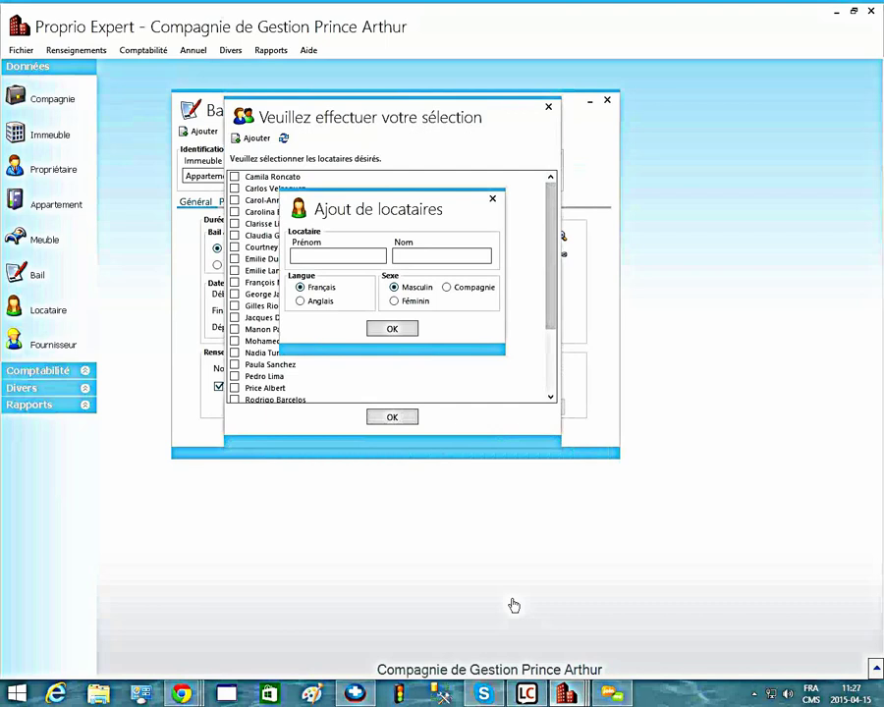
left_click(392, 329)
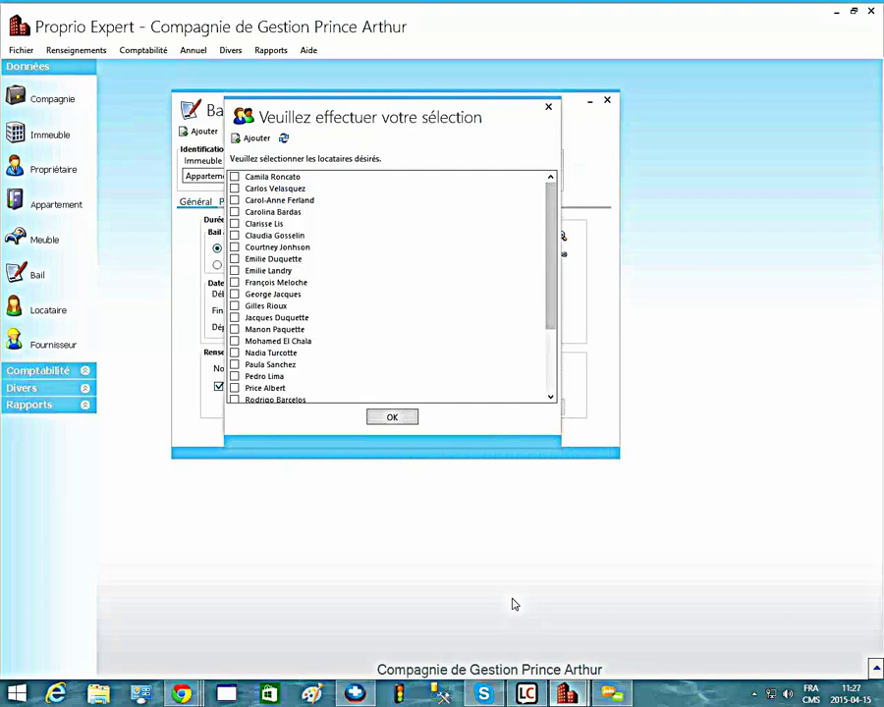
left_click(391, 418)
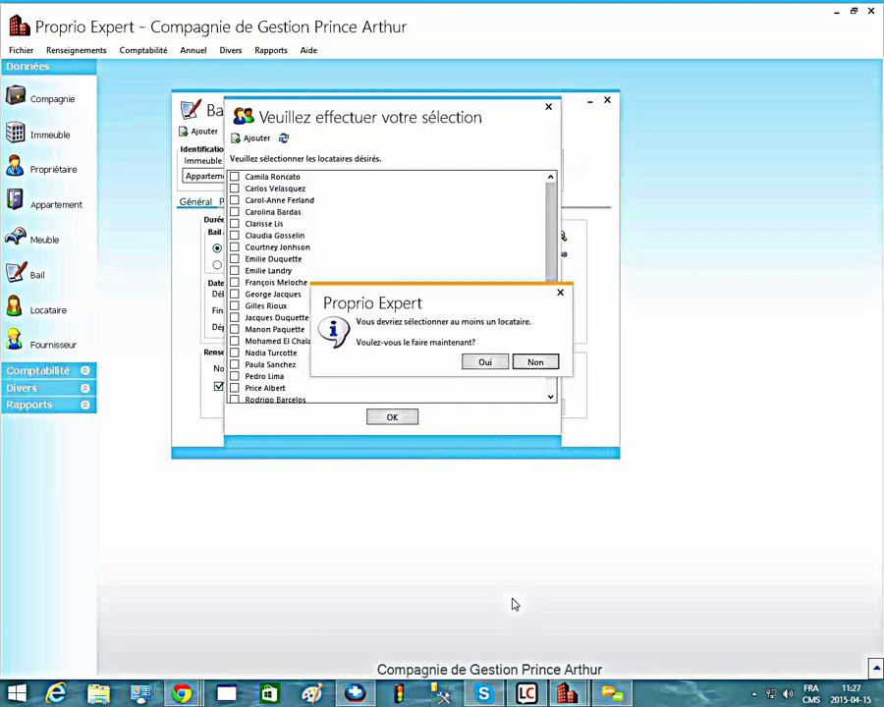
key("Return")
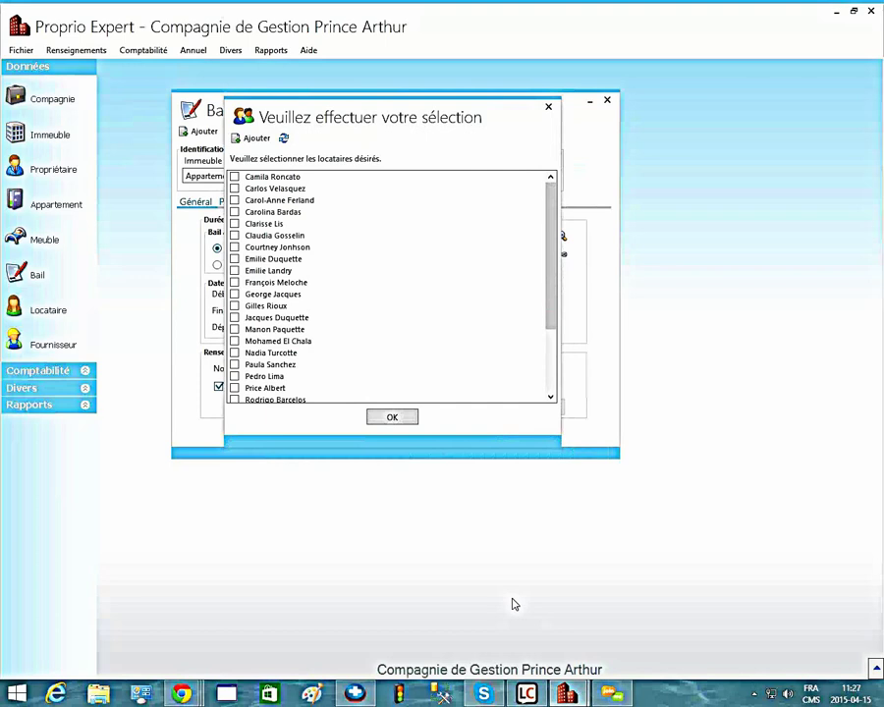
- Assign the sixth tenant in the list to the new lease and dismiss the appointment reminder
left_click(235, 236)
key("Return")
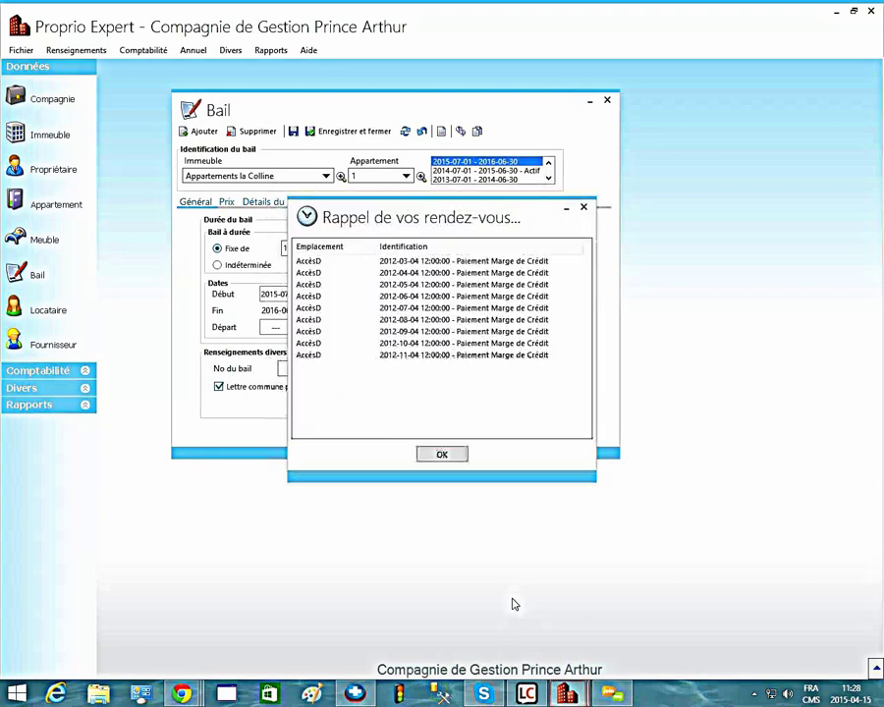
key("Return")
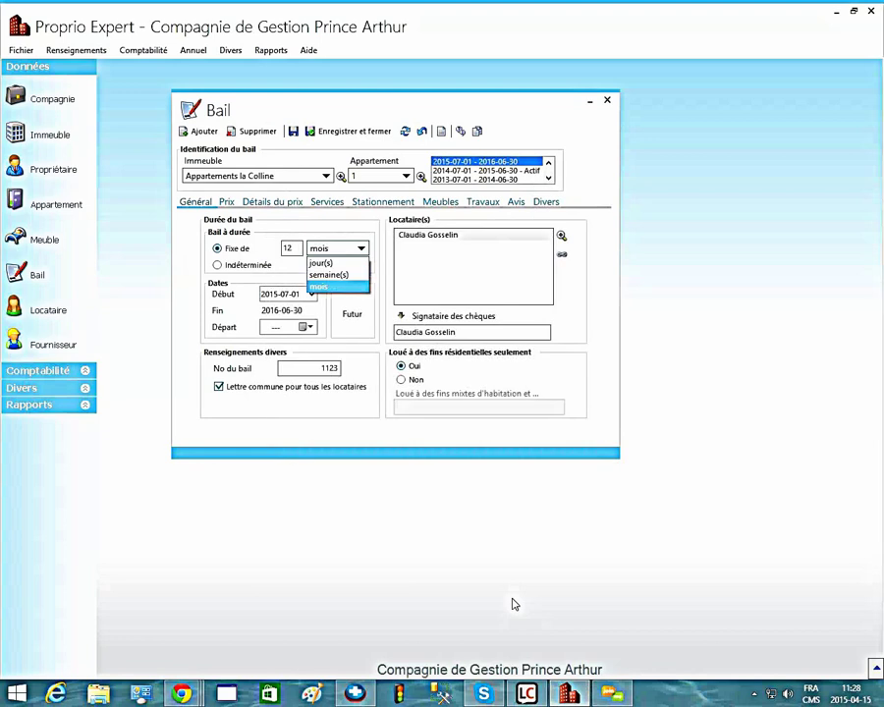
- Review the lease's duration unit, number and tenant selection, and accept Résidence La Colline Bleue as the active company
key("Return")
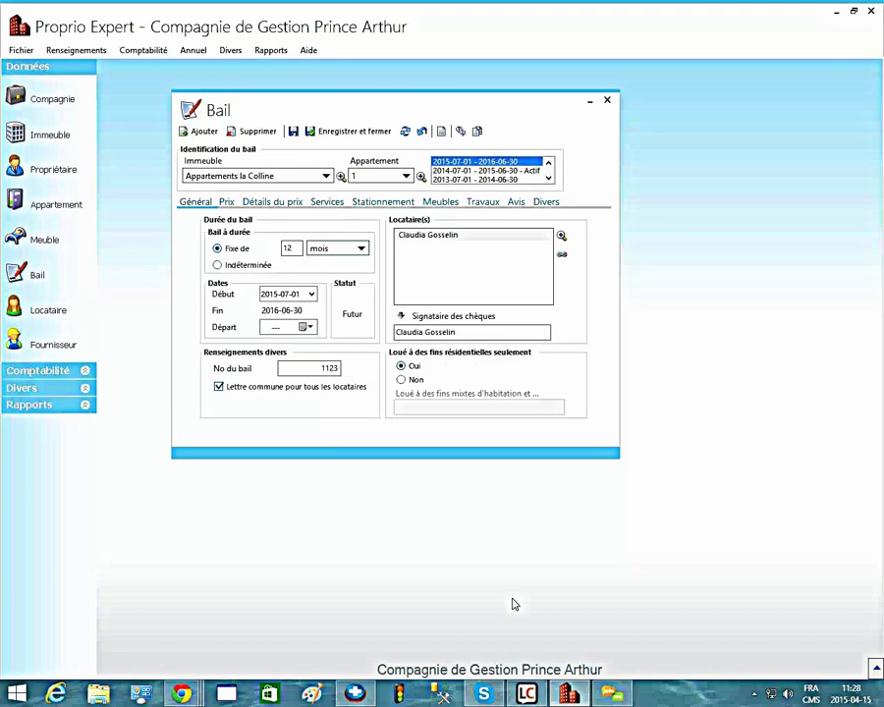
double_click(329, 369)
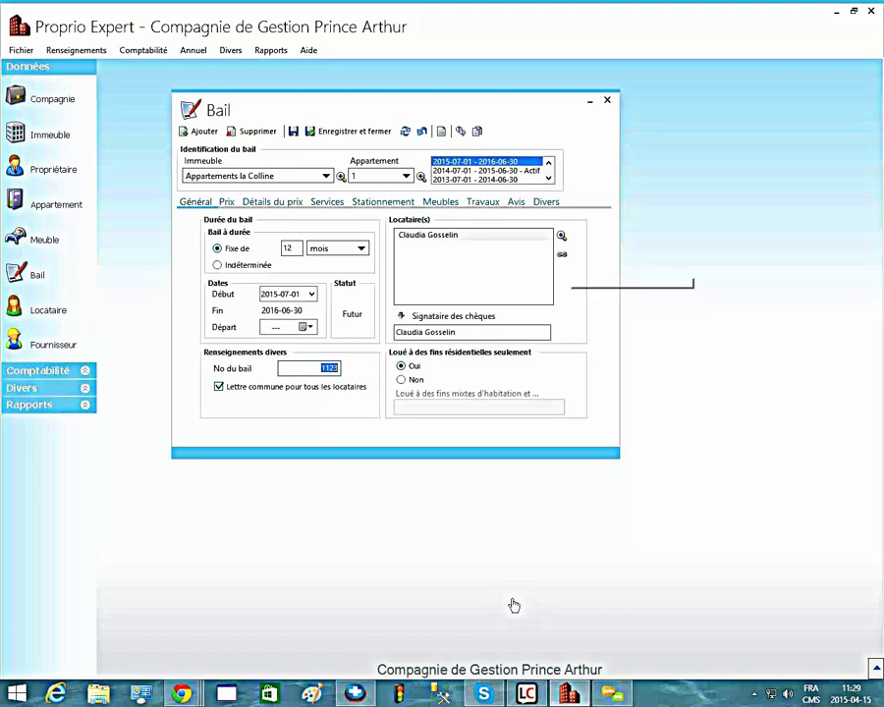
left_click(561, 236)
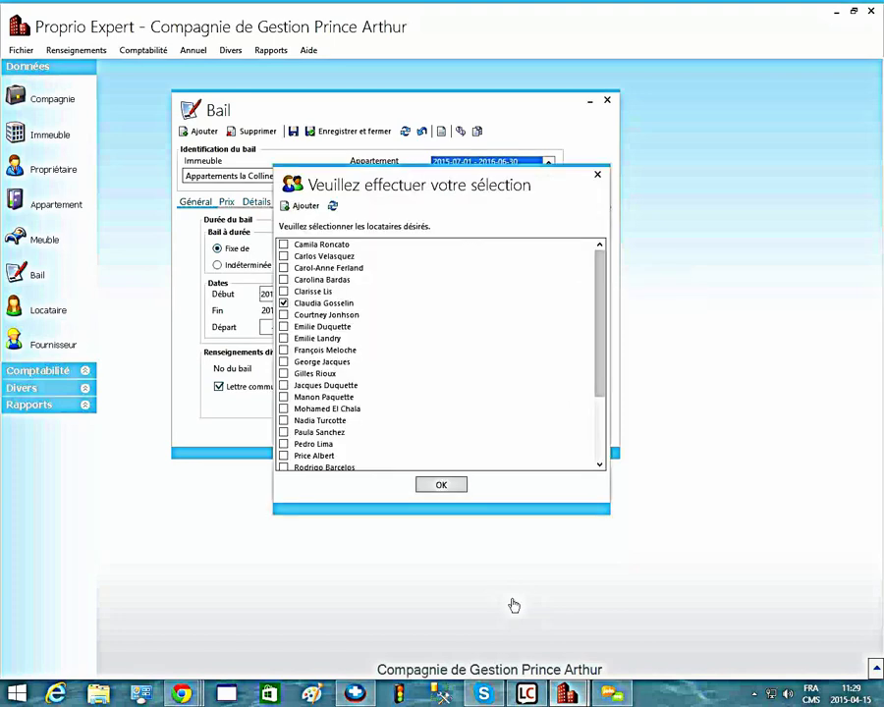
key("Return")
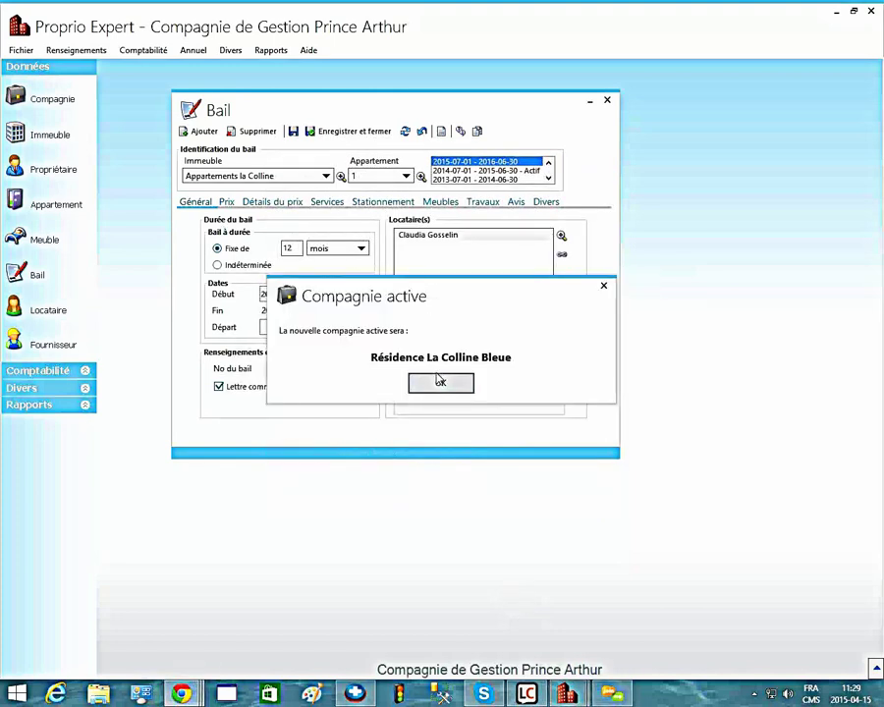
left_click(443, 384)
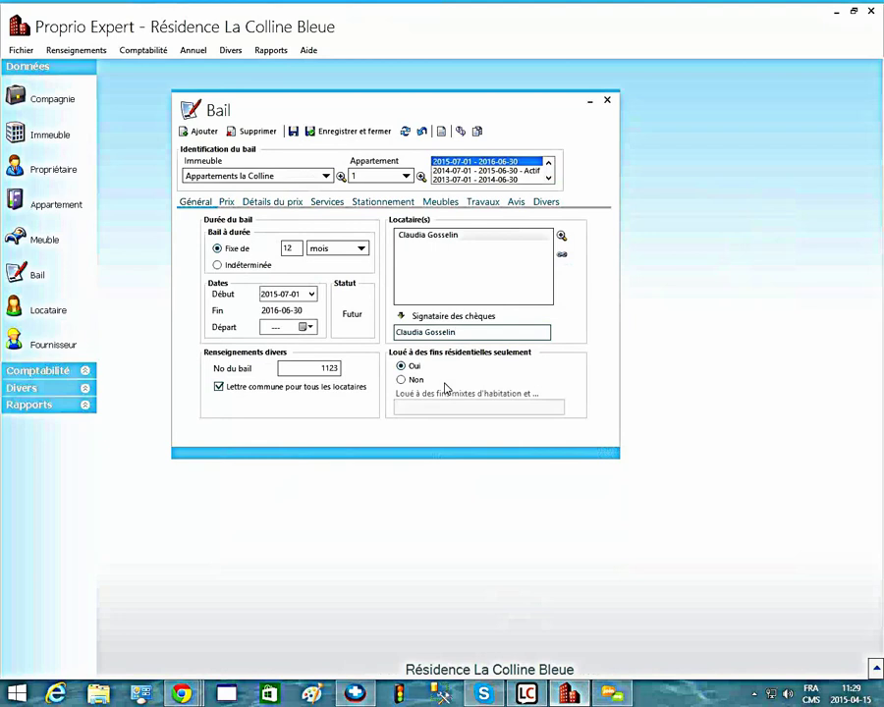
- Examine the new lease's rent period, payment method and payment place options, rechecking its general details
key("ctrl+Tab")
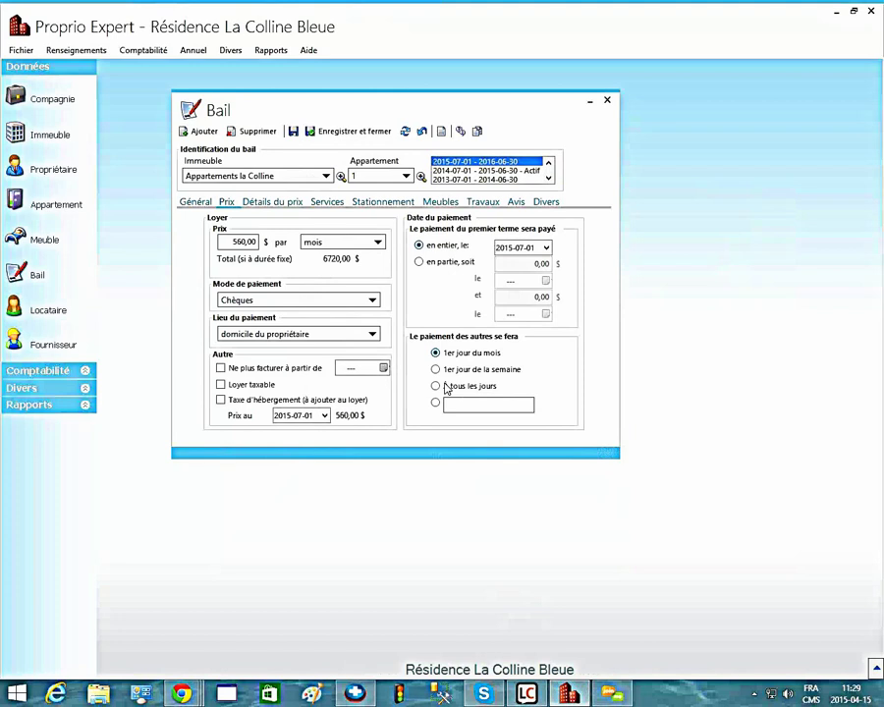
key("alt+Down")
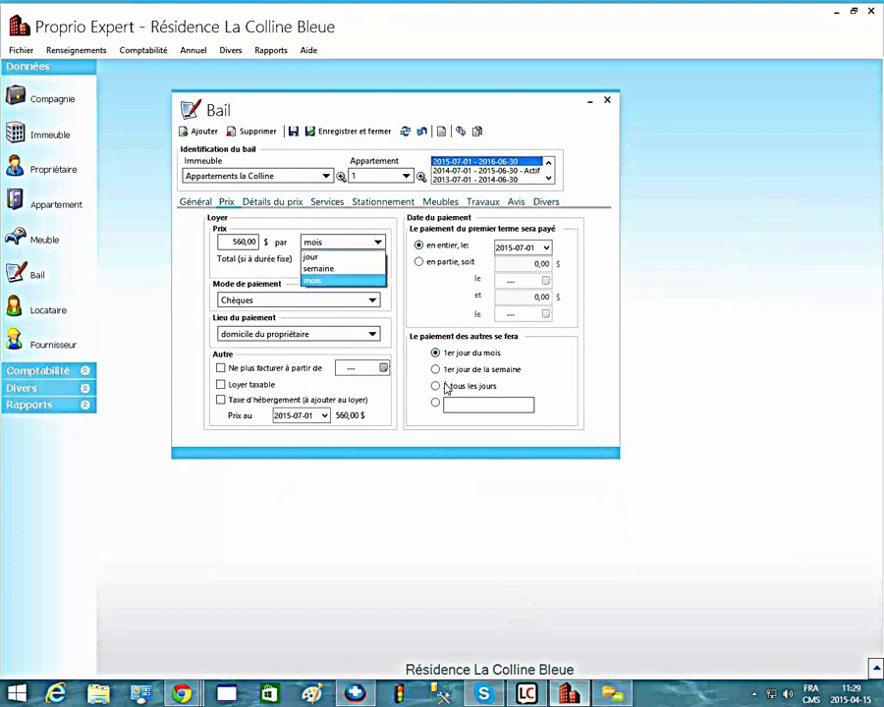
key("Up")
key("Up")
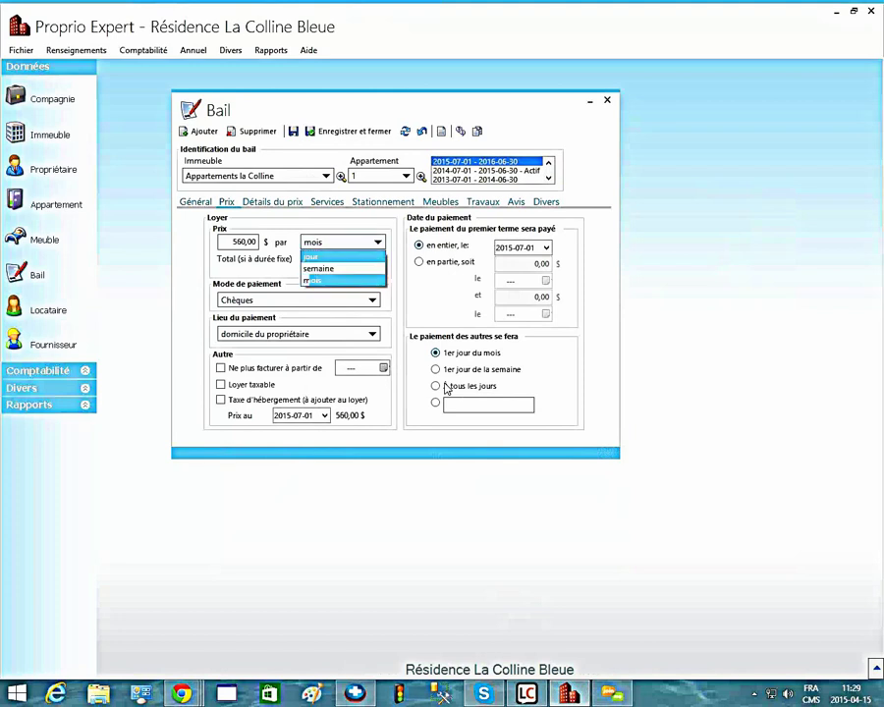
key("Escape")
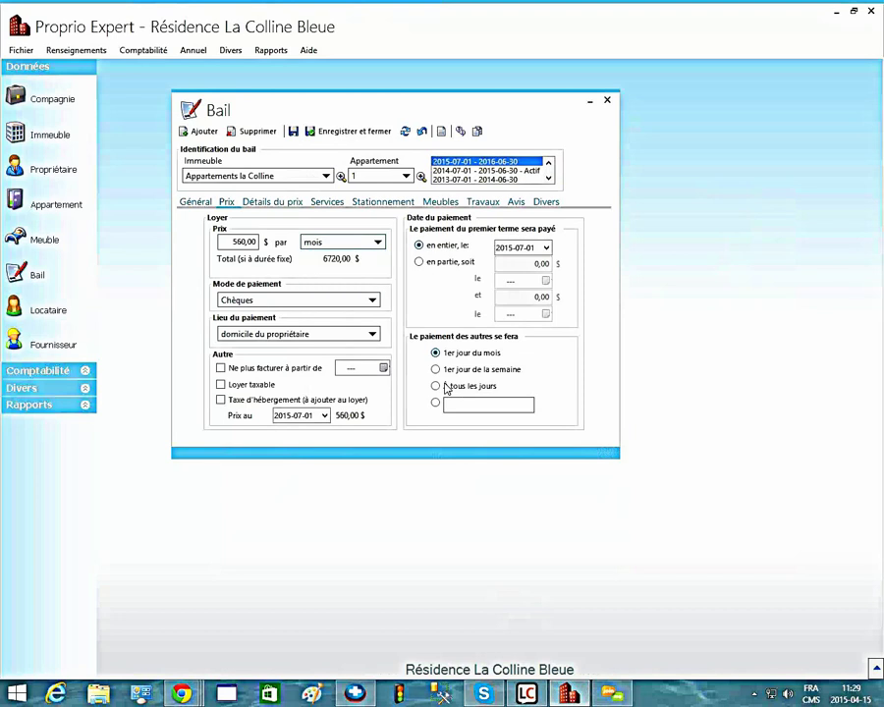
left_click(196, 202)
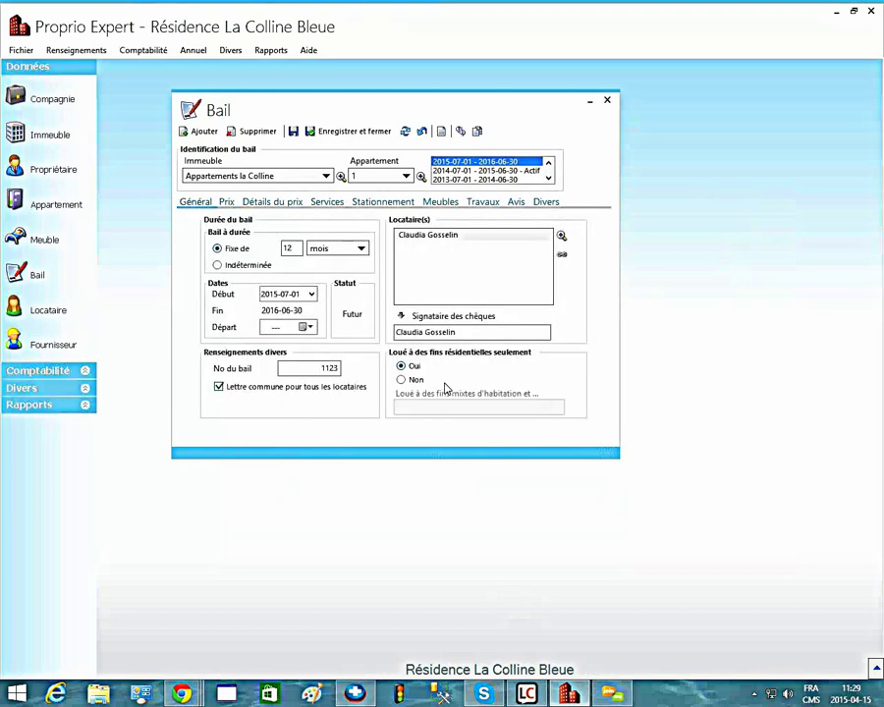
left_click(226, 202)
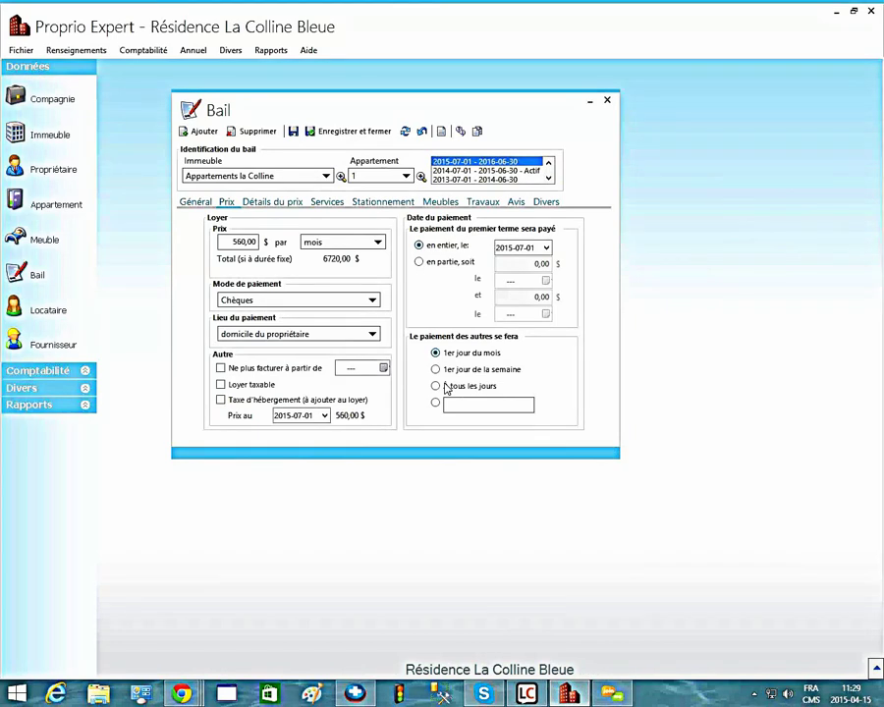
key("alt+Down")
key("Escape")
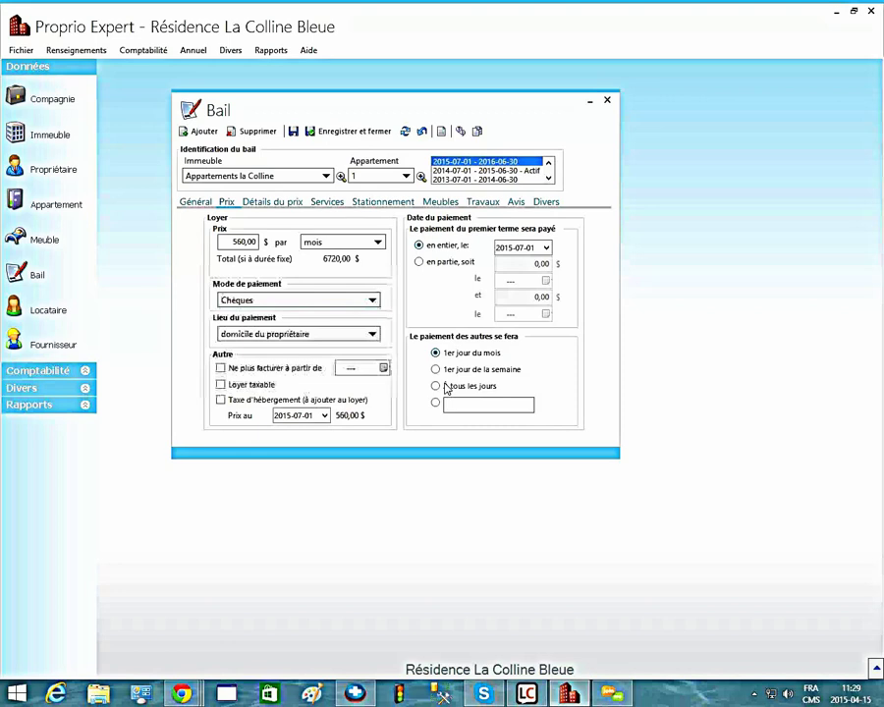
key("Tab")
key("alt+Down")
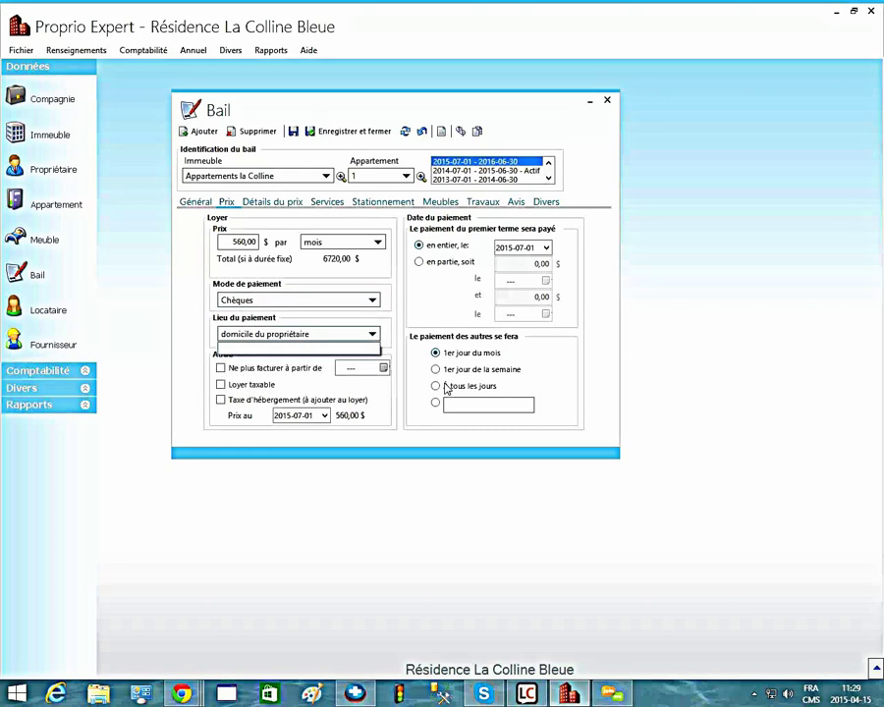
key("Escape")
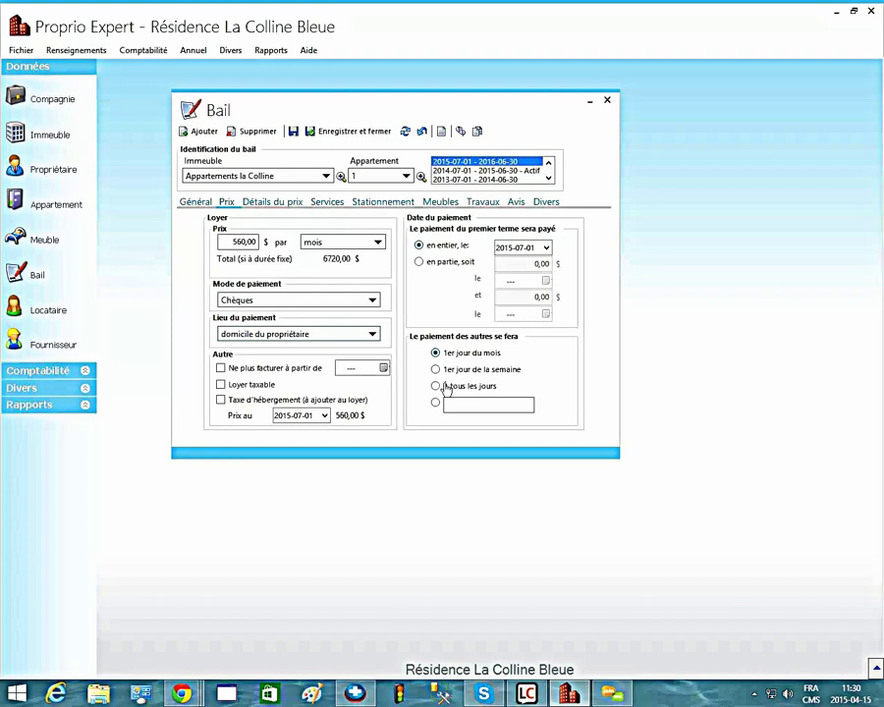
- Try marking the lease's rent as taxable, dismiss the resulting notice, and close the linked apartment record
key("space")
key("space")
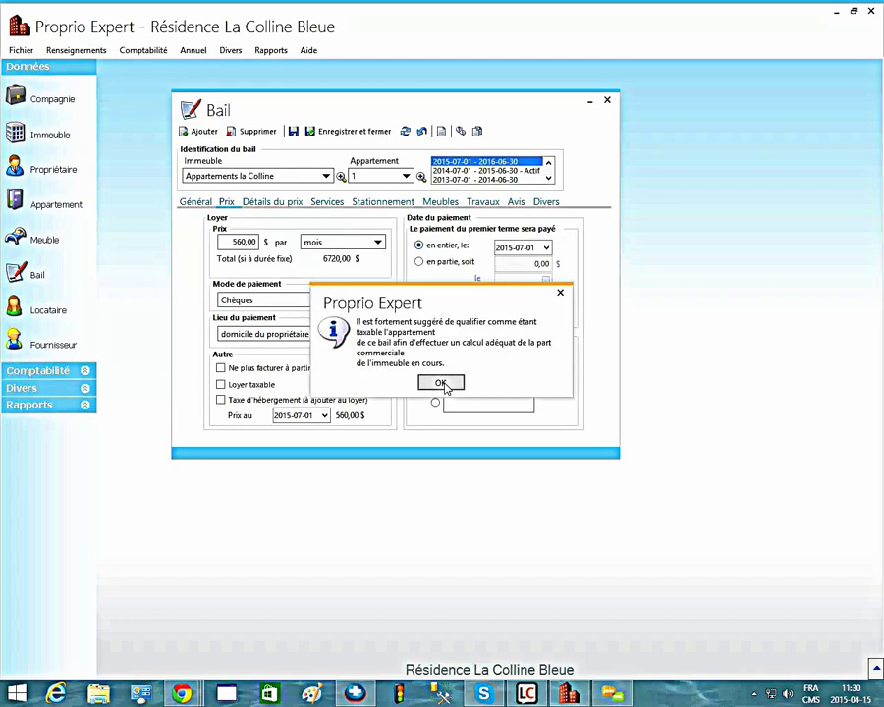
left_click(451, 387)
key("Return")
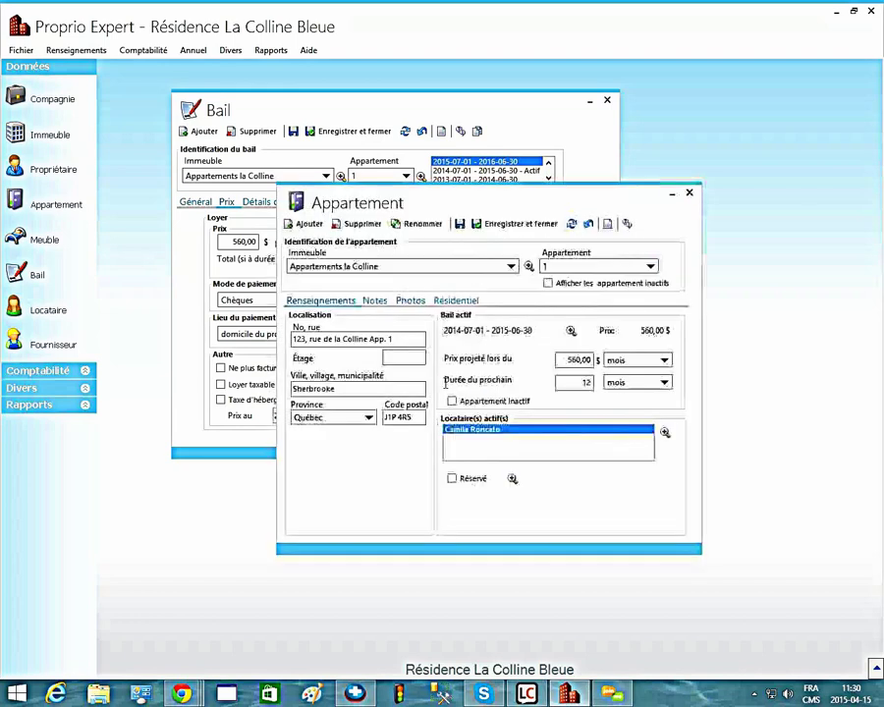
key("Escape")
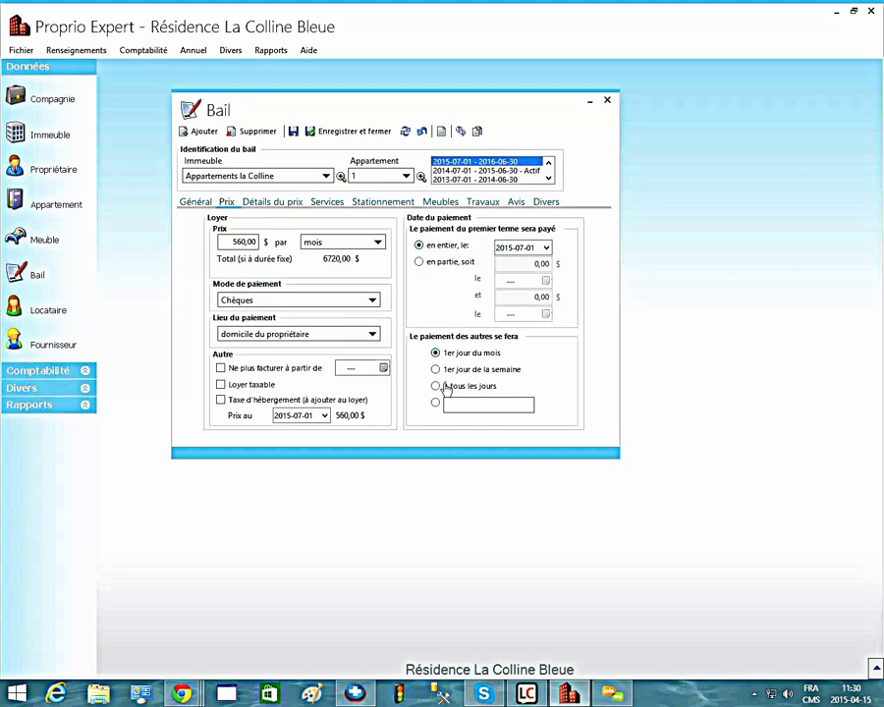
- Try splitting the first term's payment into partial amounts, and restore payment in full
left_click(419, 261)
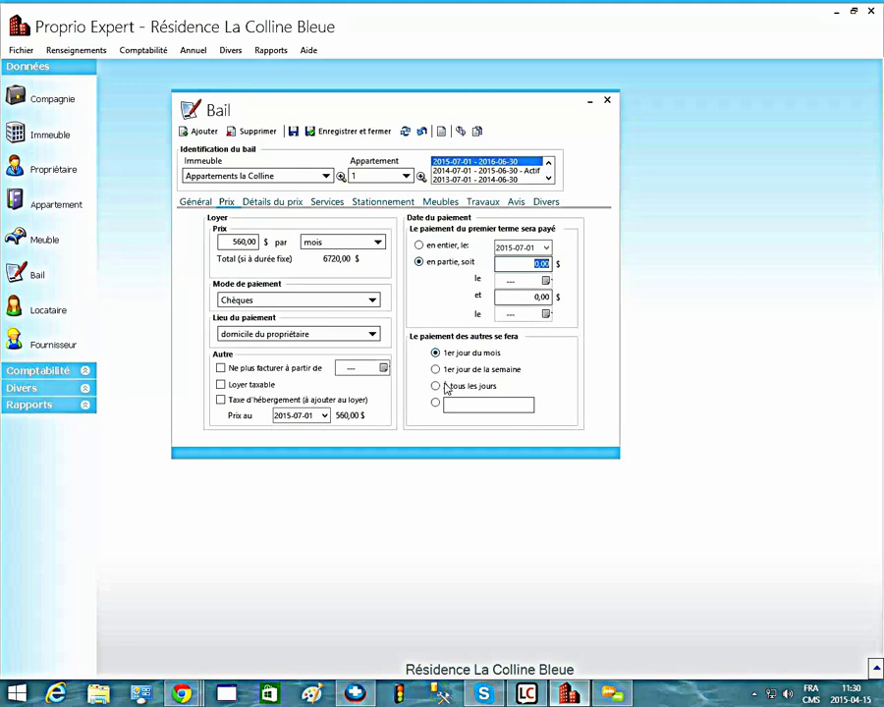
key("Up")
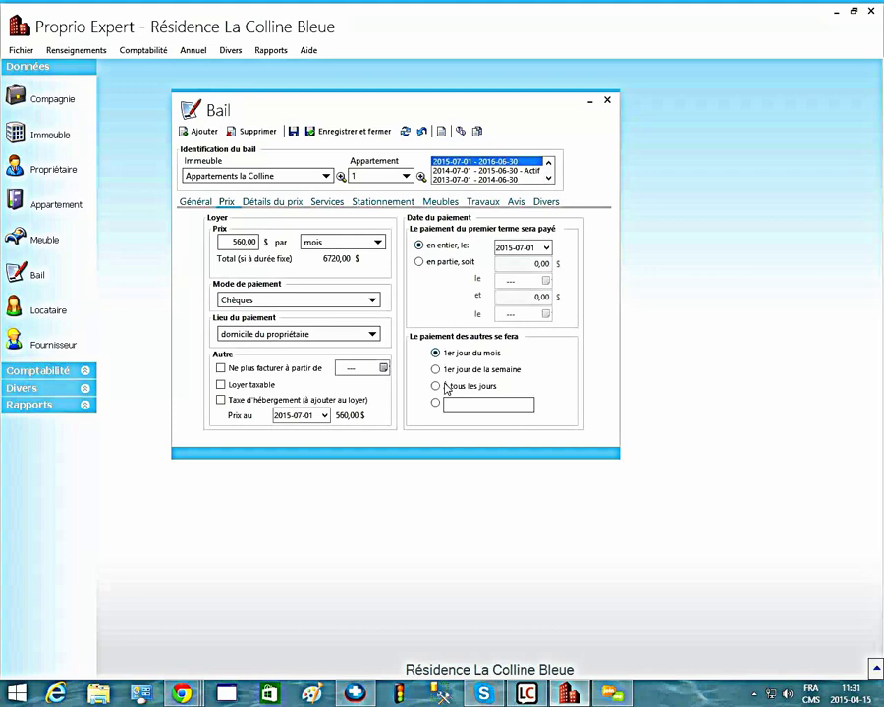
- Examine the lease's regular price breakdown, including the initial price and rebate fields
key("ctrl+Tab")
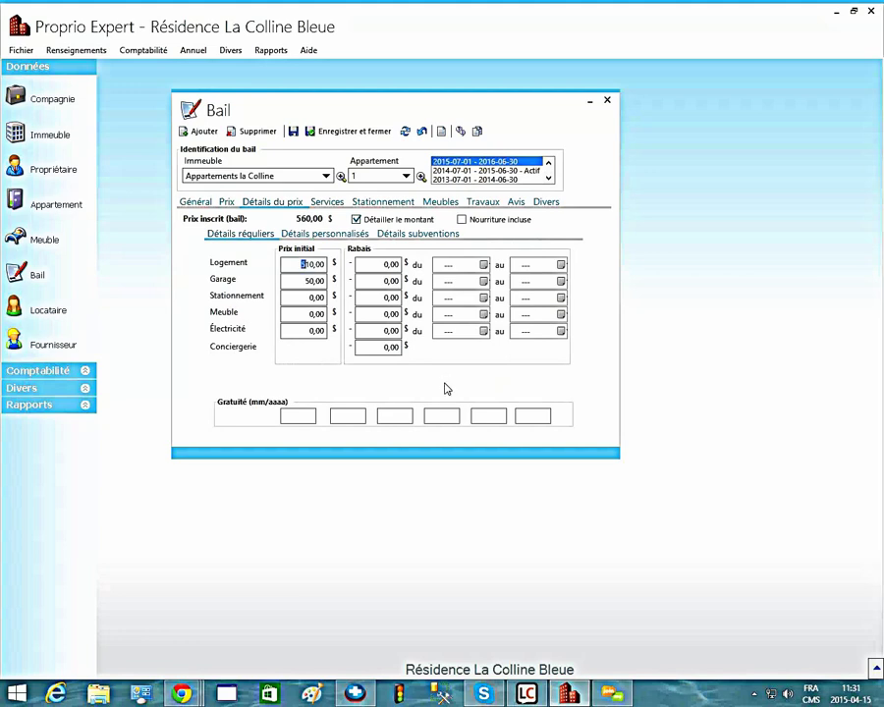
key("Tab")
key("Tab")
left_click(445, 383)
key("Tab")
key("Tab")
key("shift+Tab")
key("shift+Tab")
key("Tab")
key("Tab")
key("shift+Tab")
key("shift+Tab")
key("Tab")
key("Tab")
key("shift+Tab")
- Enter a housing rebate of 50 $ starting on 2014-07-01
key("Tab")
key("Tab")
key("Tab")
key("Tab")
type("50")
key("Tab")
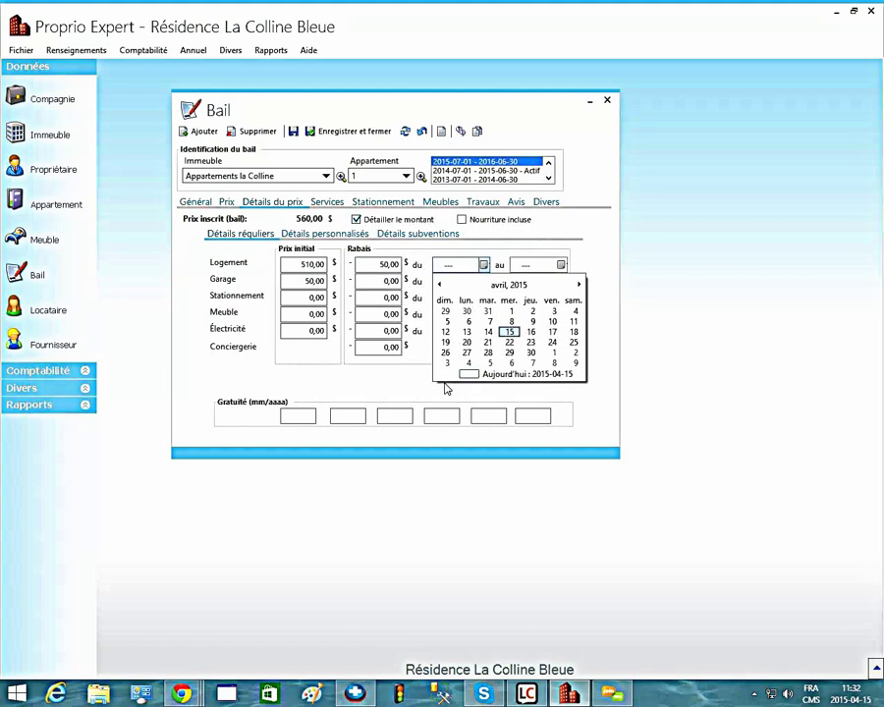
scroll(445, 385, "up", 3)
scroll(444, 388, "up", 4)
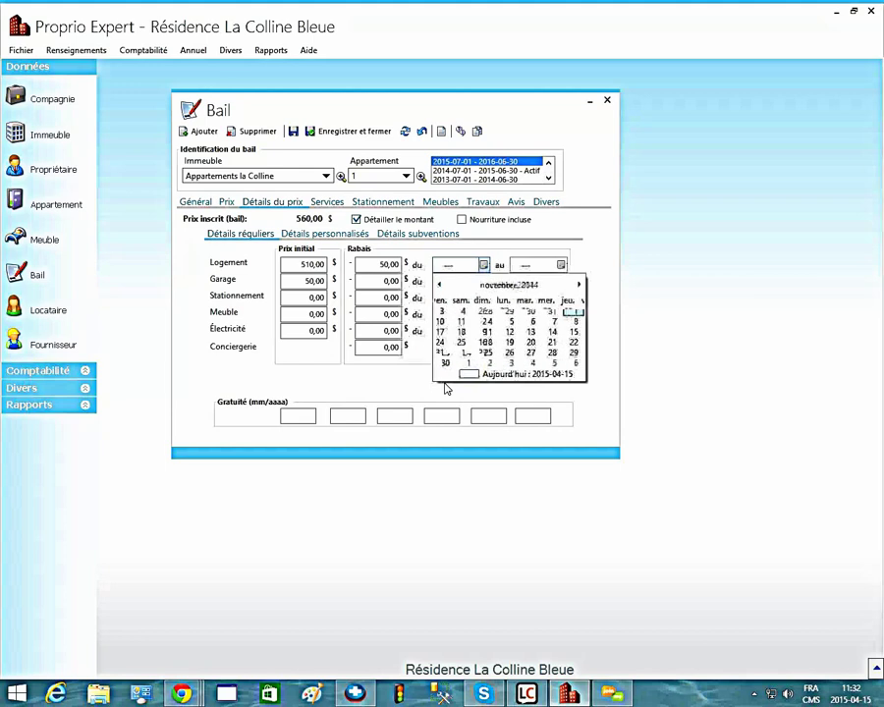
scroll(444, 388, "up", 2)
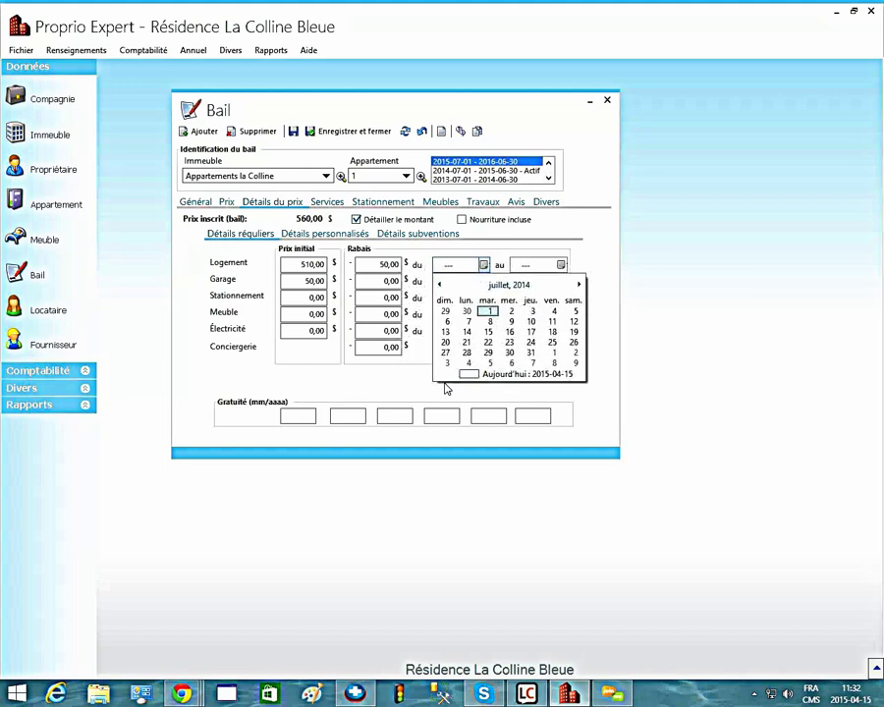
key("Return")
- Set the end date of the housing rebate to 2014-07-31
key("Tab")
key("alt+Down")
key("ctrl+Up")
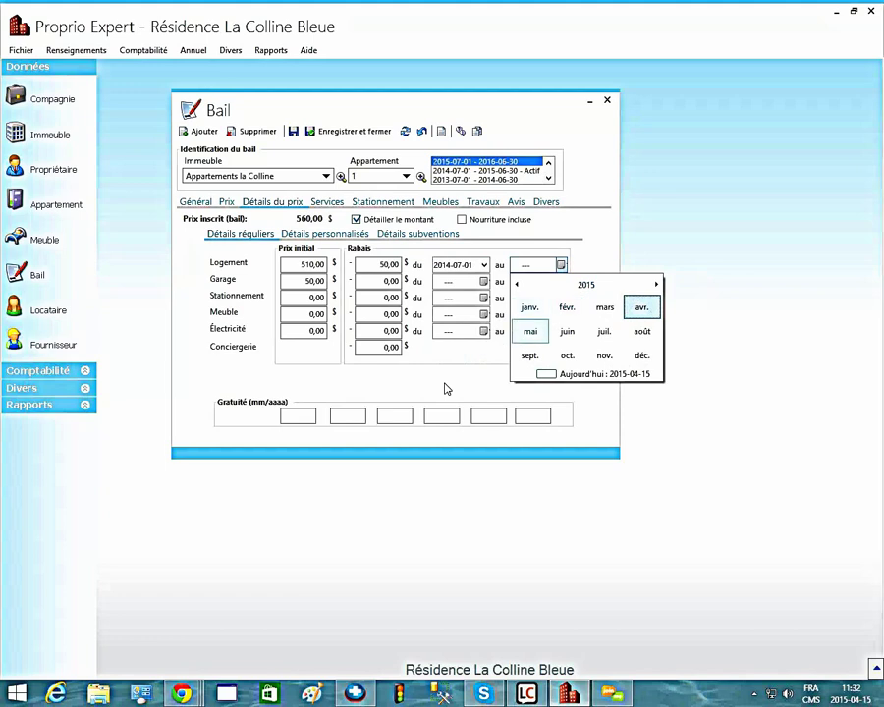
left_click(518, 285)
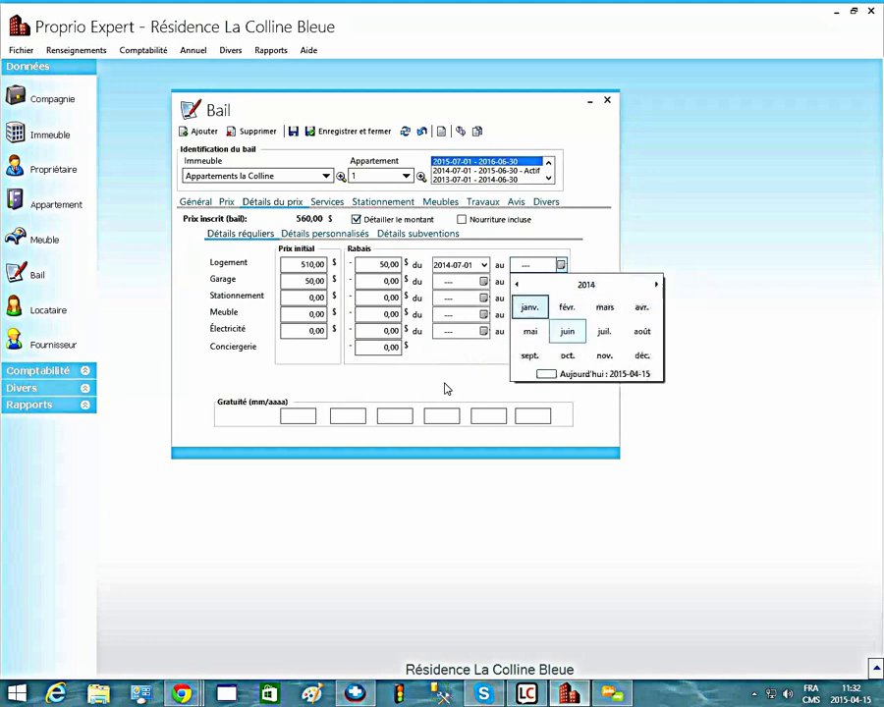
left_click(606, 331)
left_click(608, 351)
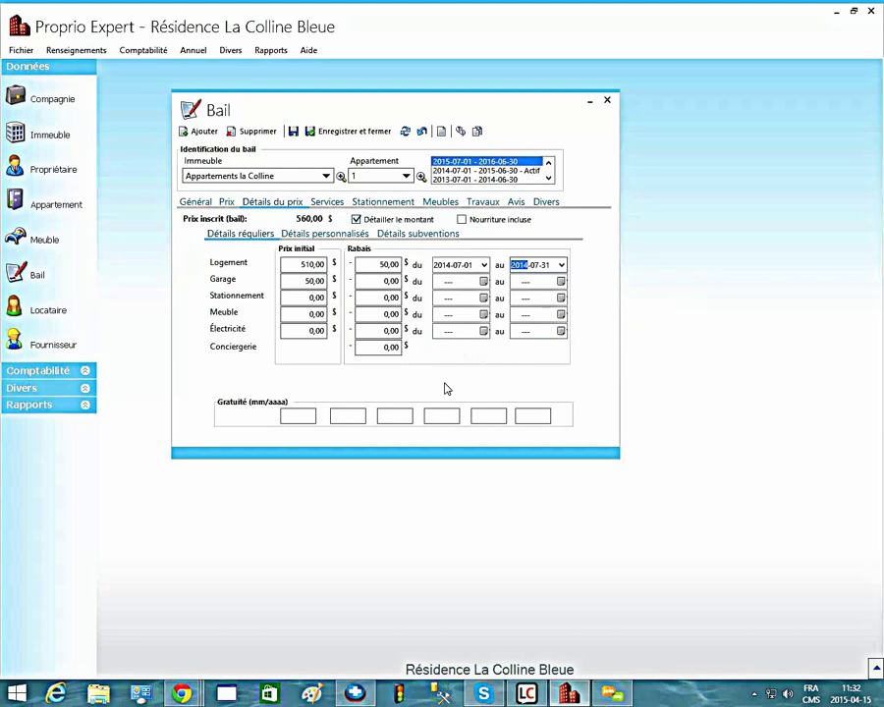
key("shift+Tab")
key("shift+Tab")
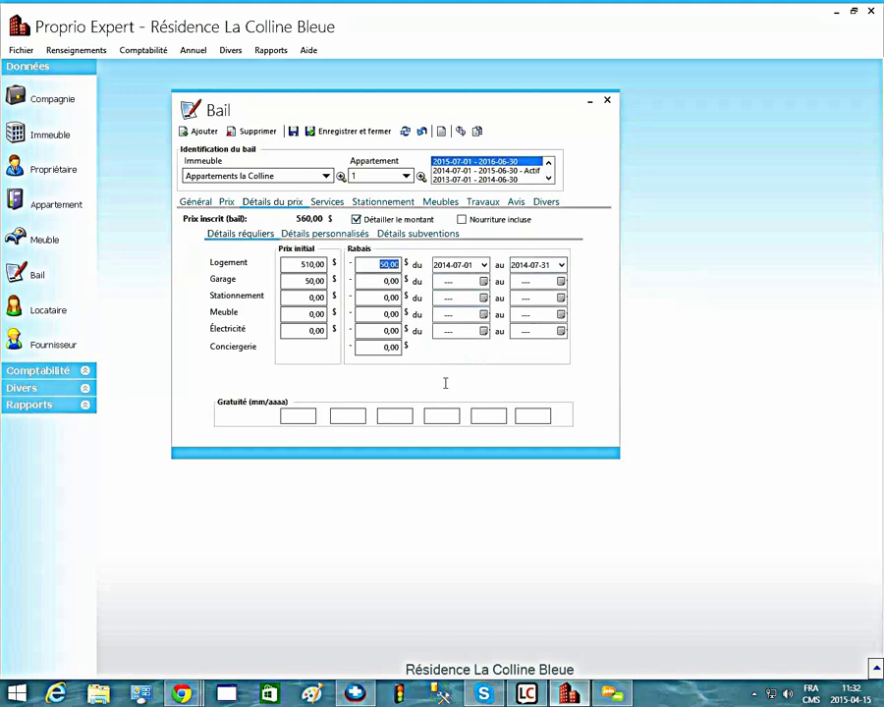
- Enter 07/2015 as the first free month of the lease
key("shift+Tab")
left_click(445, 383)
type("07/2015")
key("Tab")
key("Tab")
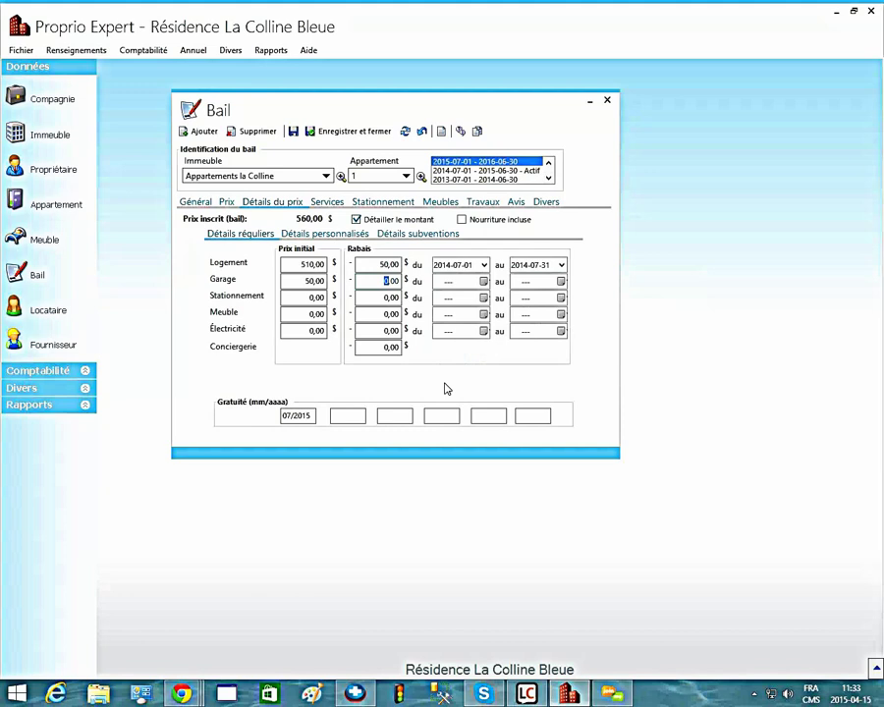
- Review the remaining price detail fields and the lease's services, and return to the price details
key("Tab")
key("Tab")
key("Tab")
key("Tab")
key("Tab")
key("ctrl+Tab")
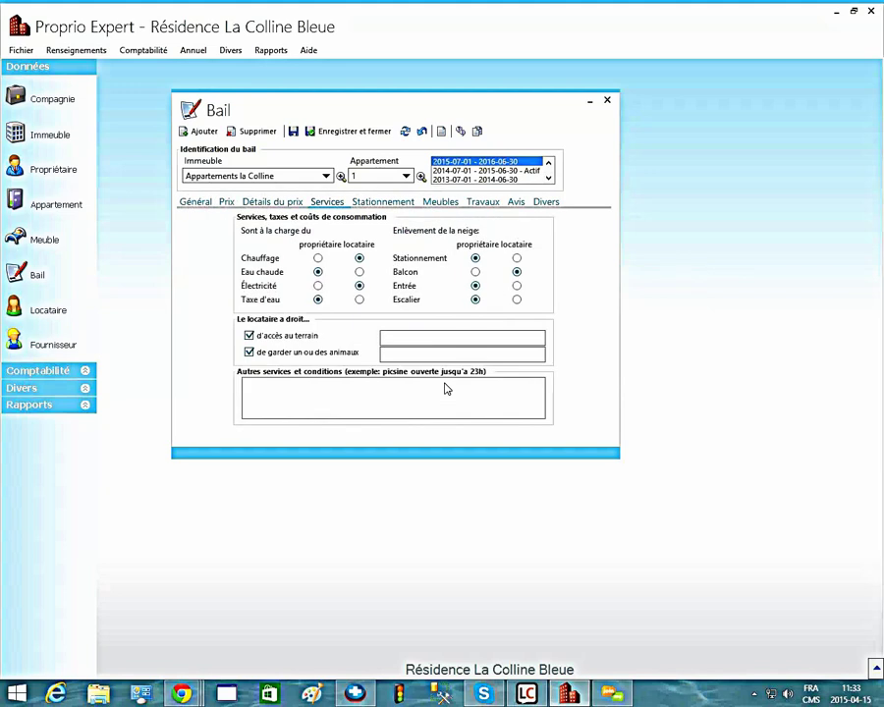
key("ctrl+shift+Tab")
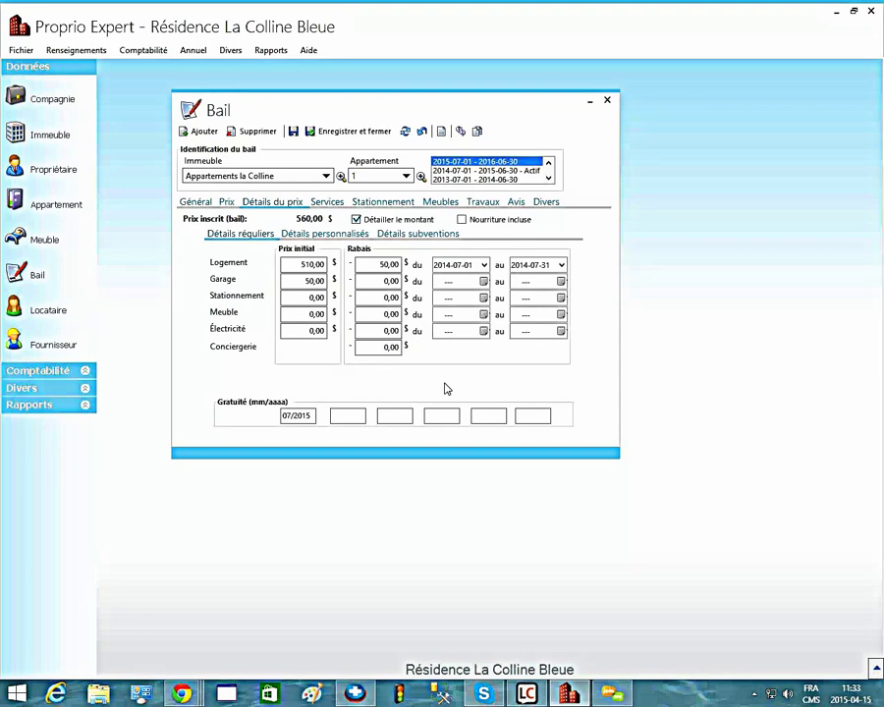
- Add a custom price detail named rEVNU INTERNET at 15 $, keeping account 4220 Autres revenus
key("ctrl+Tab")
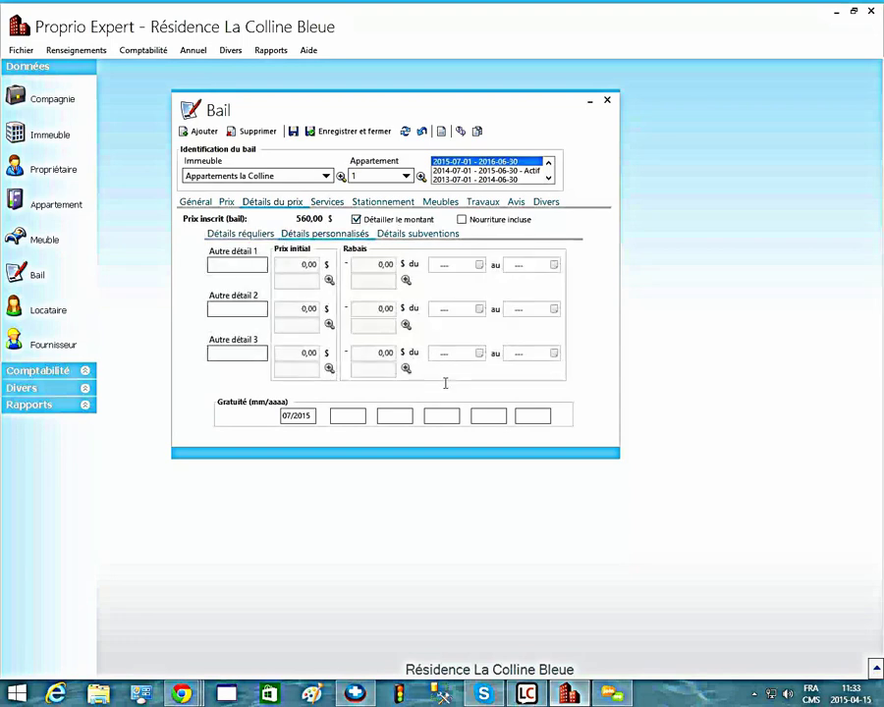
type("rEV")
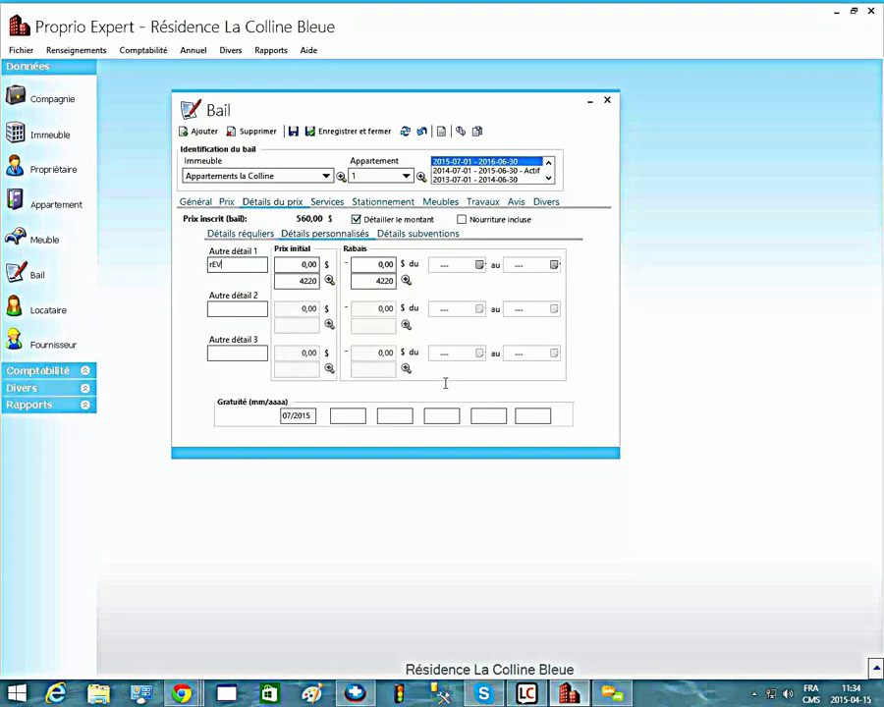
type("NU INTERNET")
key("Tab")
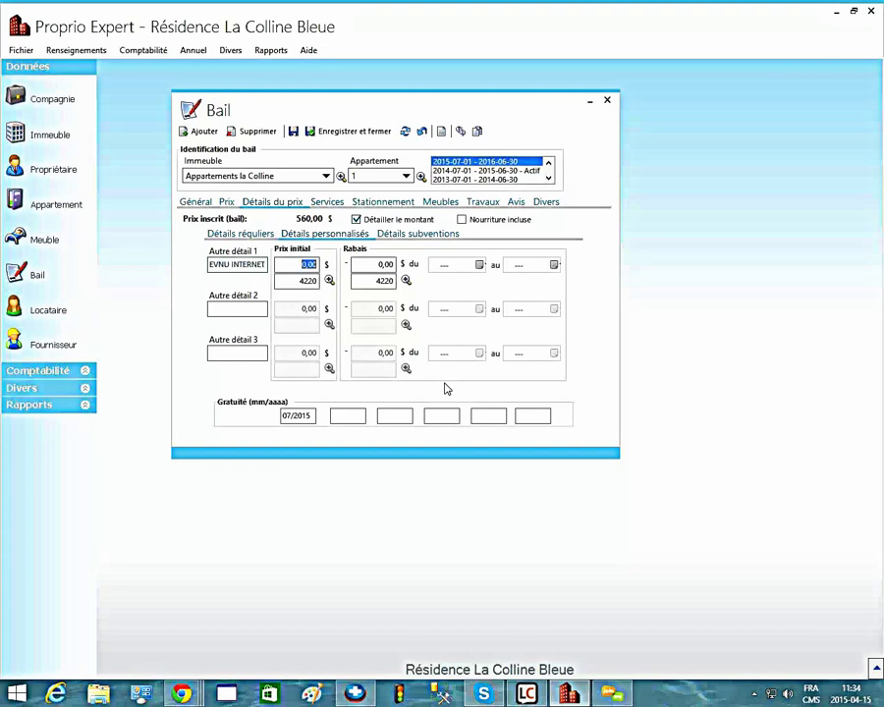
type("15")
key("Tab")
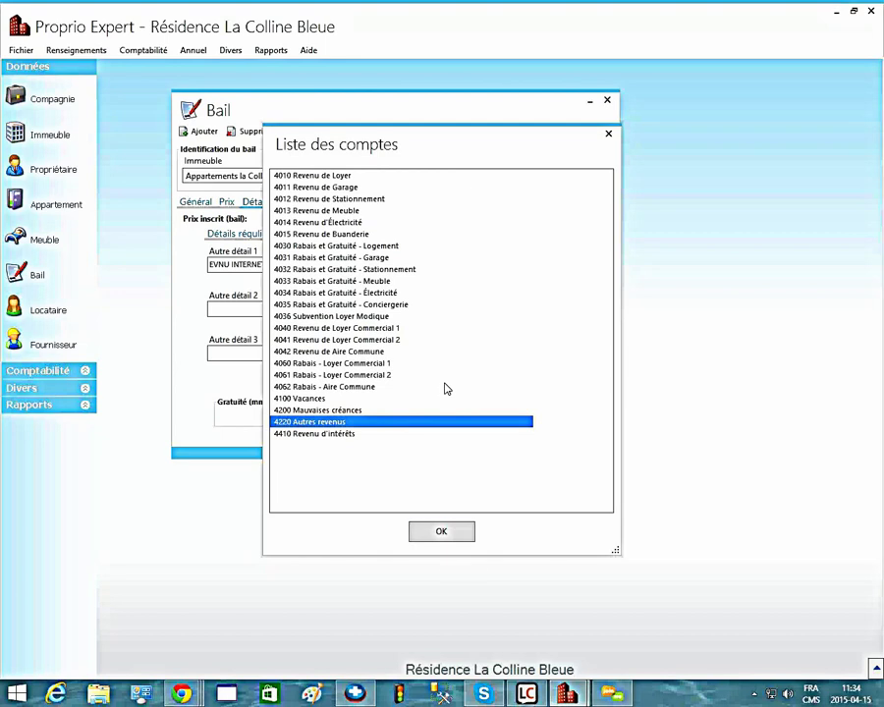
key("Return")
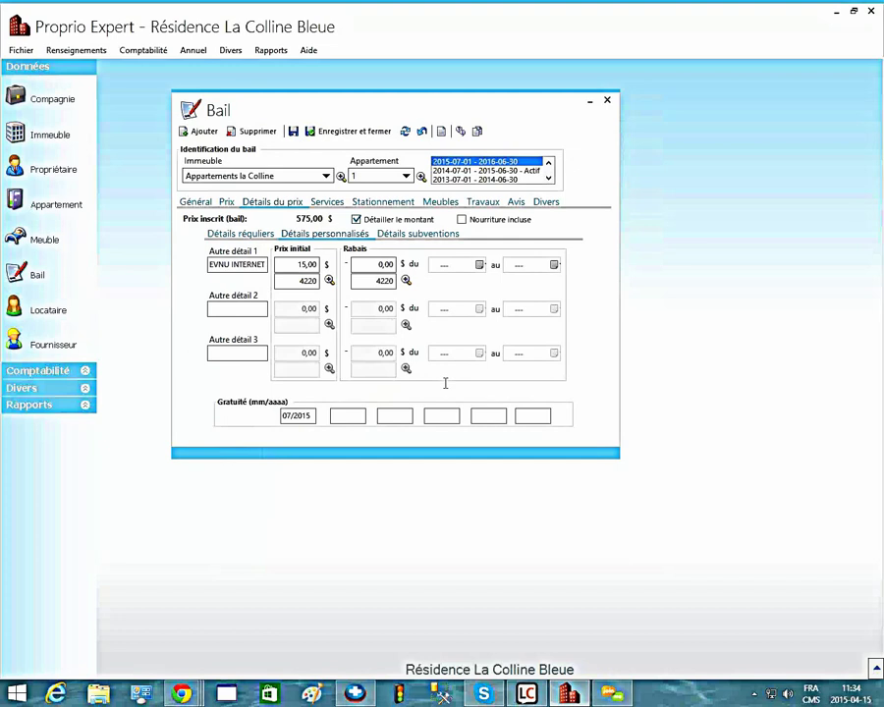
- Review the lease's subsidy price and rebate fields, and return to the regular price details
key("Tab")
key("ctrl+Tab")
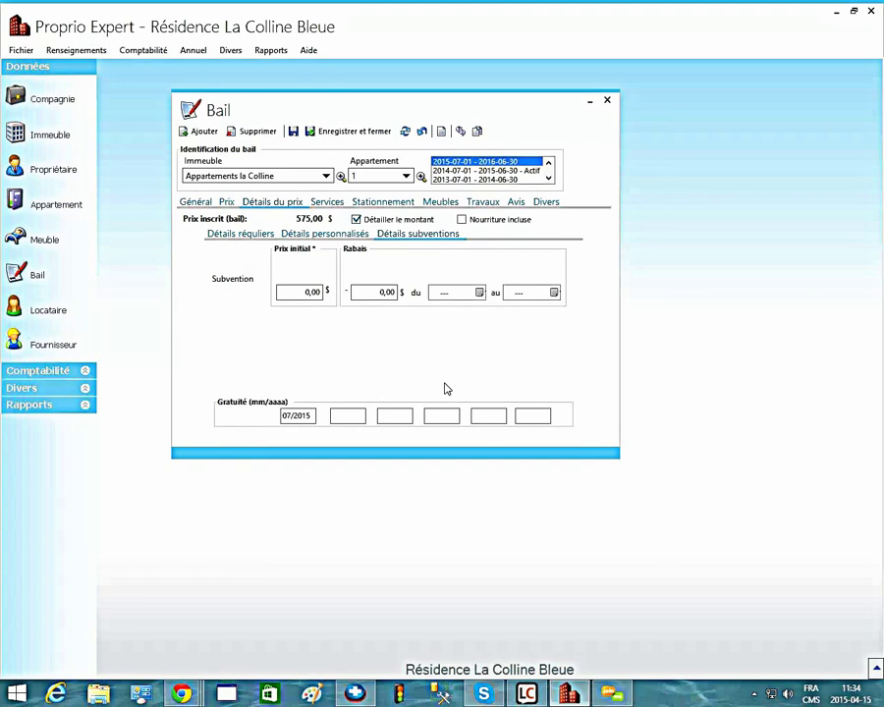
left_click(445, 383)
key("Tab")
key("Tab")
key("Tab")
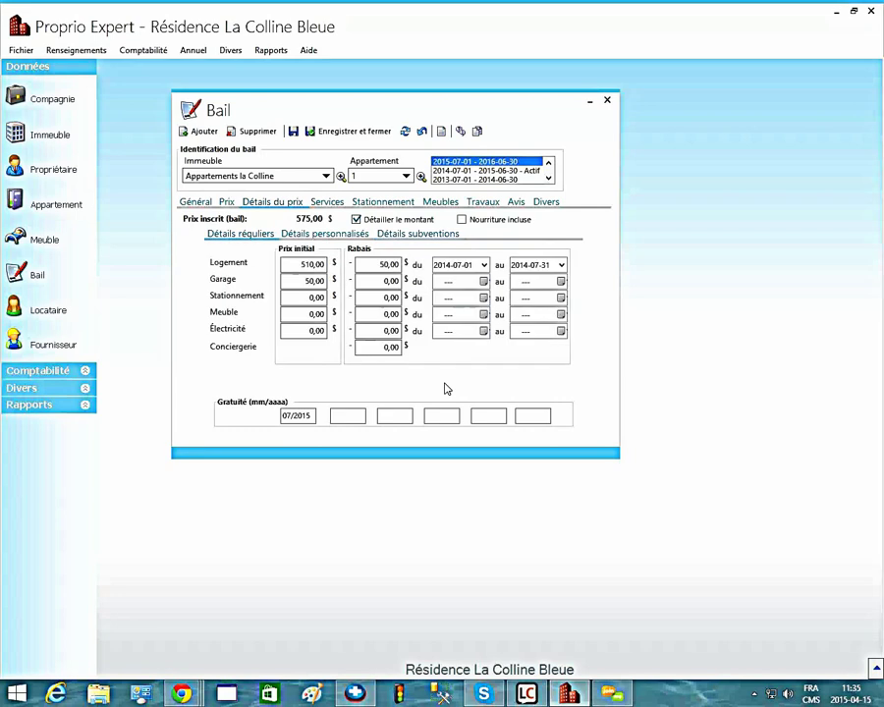
- Assign heating and electricity costs to the owner, and remove the tenant's land access and pet rights
left_click(328, 202)
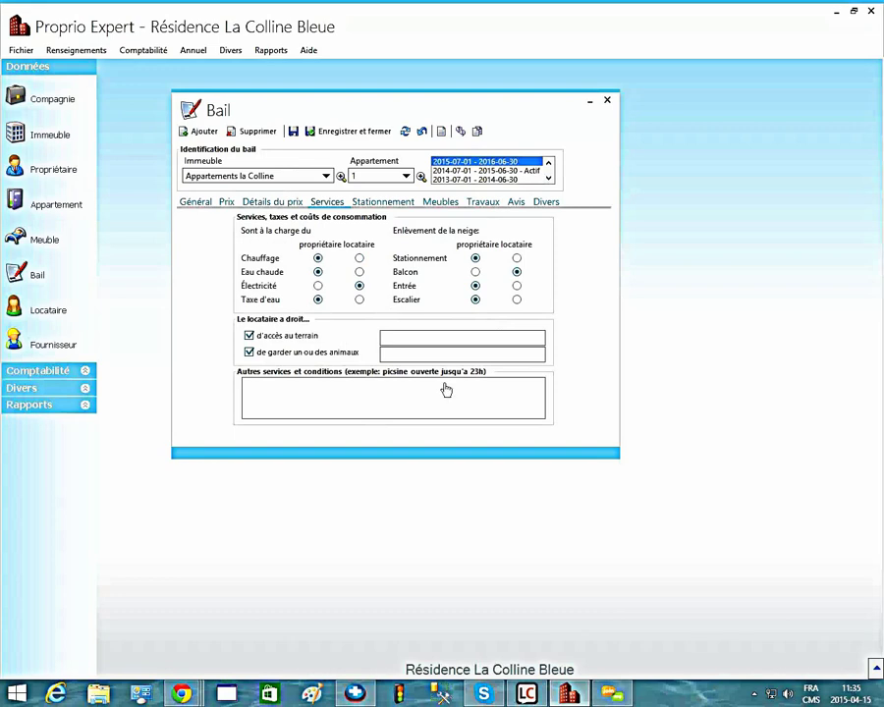
left_click(318, 286)
key("Tab")
key("shift+Tab")
key("space")
key("shift+Tab")
key("shift+Tab")
key("space")
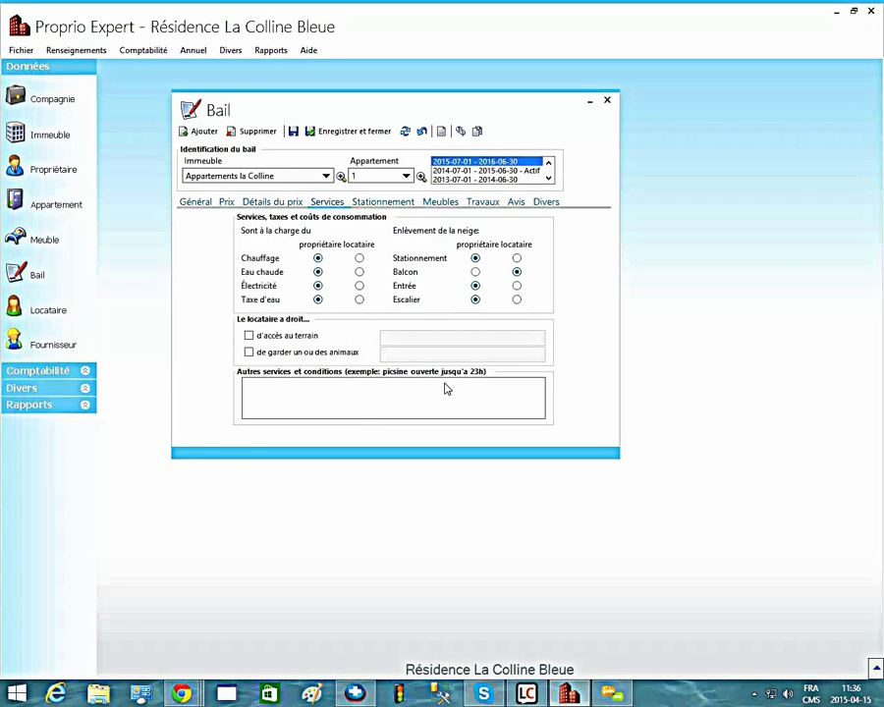
- Include exterior parking in the lease with 1 space
key("ctrl+Tab")
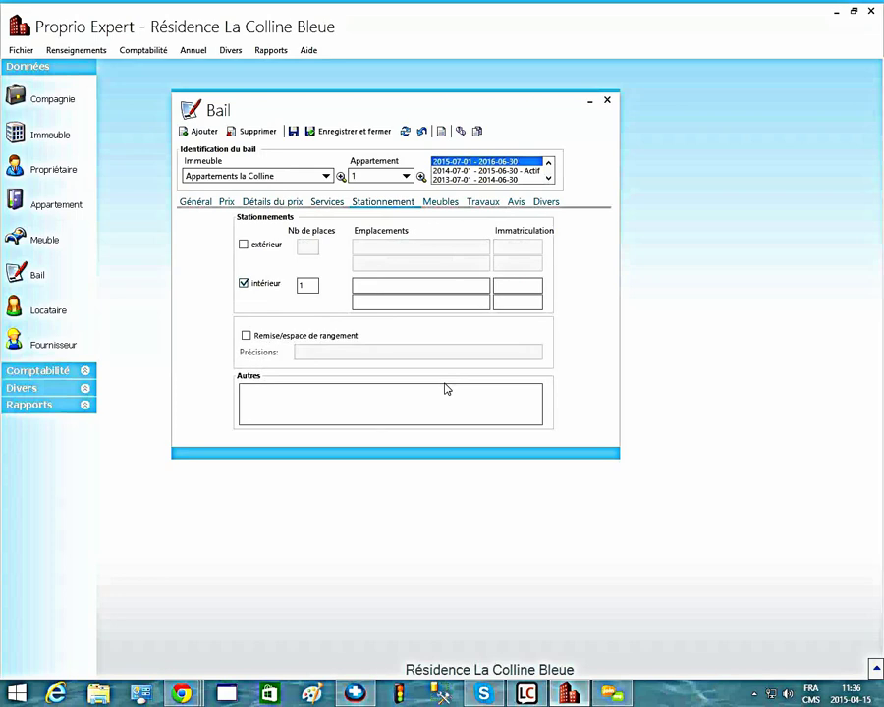
left_click(243, 244)
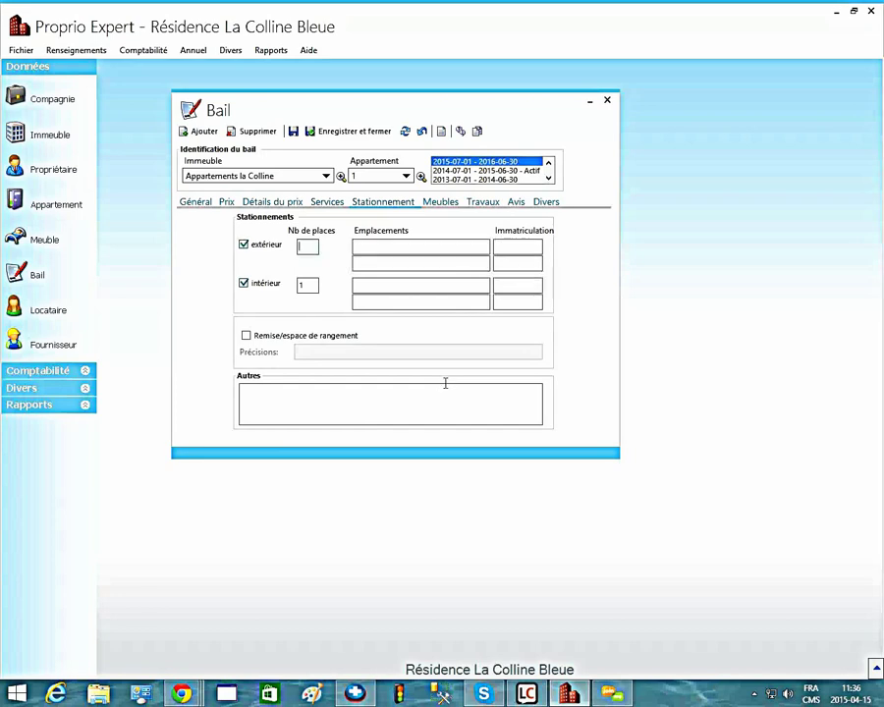
type("1")
- Enter Extérieur droit as the first exterior parking location
key("Tab")
key("Tab")
key("shift+Tab")
type("eXTÉRIEUR")
key("BackSpace")
key("BackSpace")
key("BackSpace")
key("BackSpace")
key("BackSpace")
key("BackSpace")
key("BackSpace")
key("BackSpace")
key("BackSpace")
type("Extérieur droit")
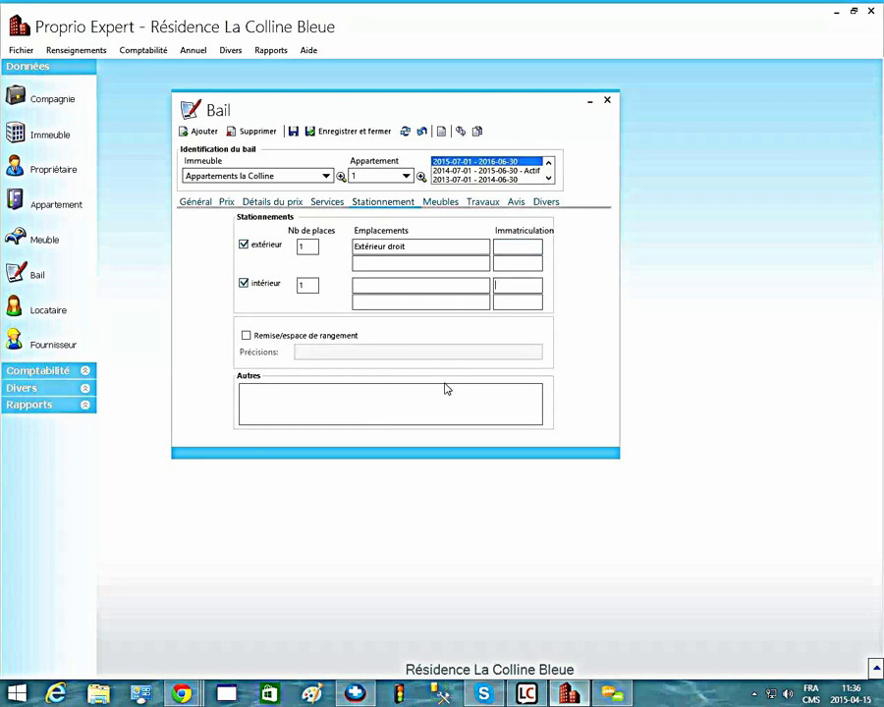
- Include a shed or storage space in the lease, leaving its details blank
key("space")
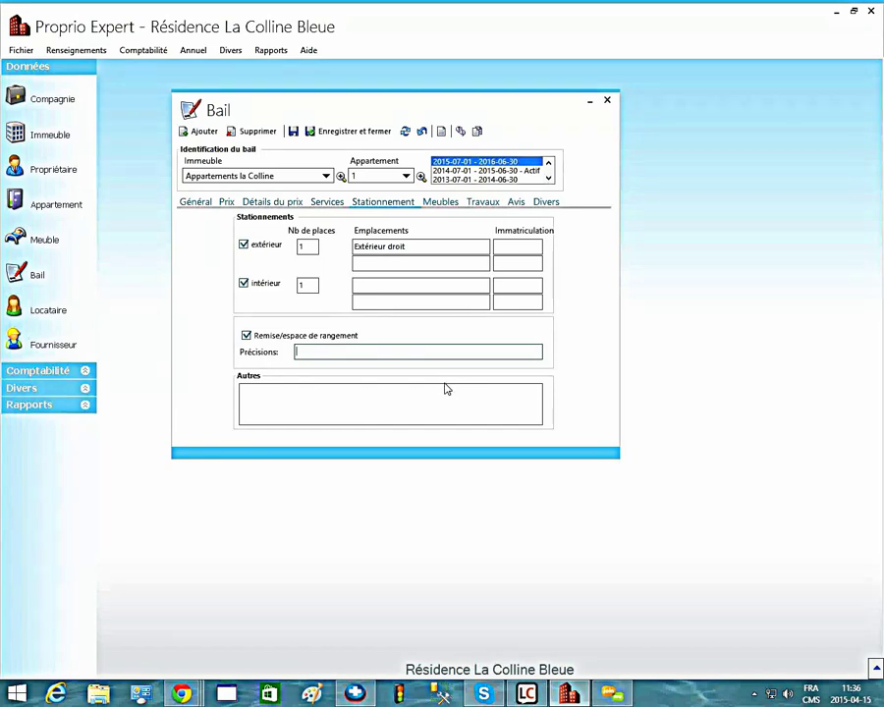
left_click(445, 384)
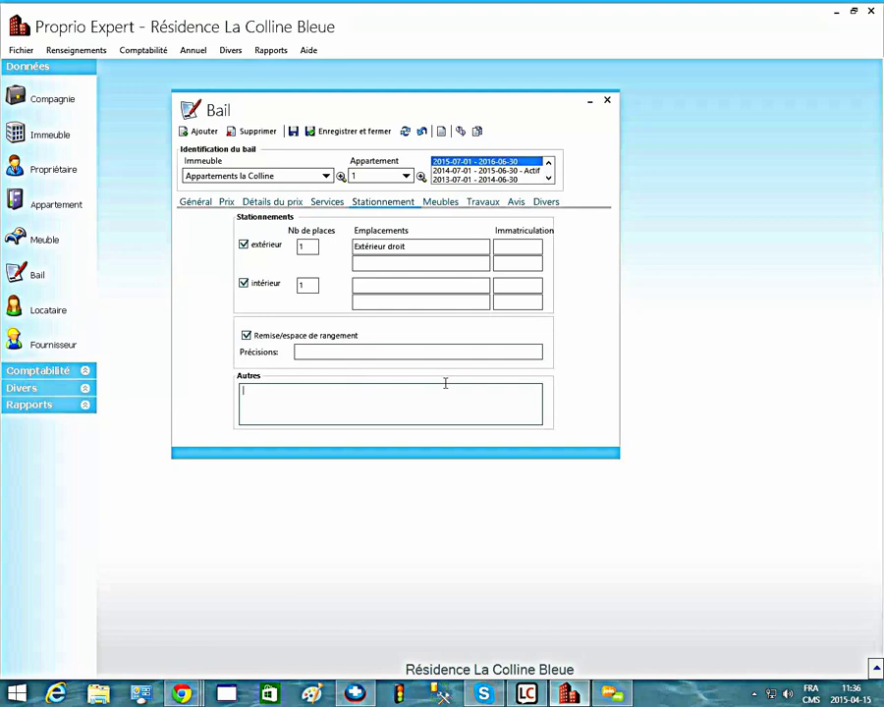
key("Tab")
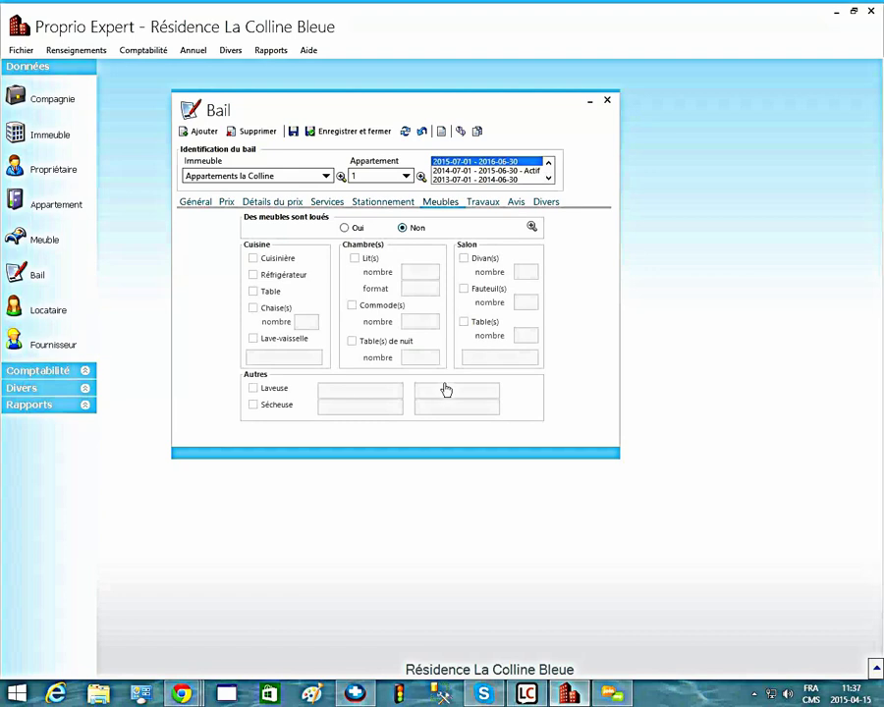
- Mark the lease as including rented furniture, and select the kitchen's stove, table and dishwasher
key("Left")
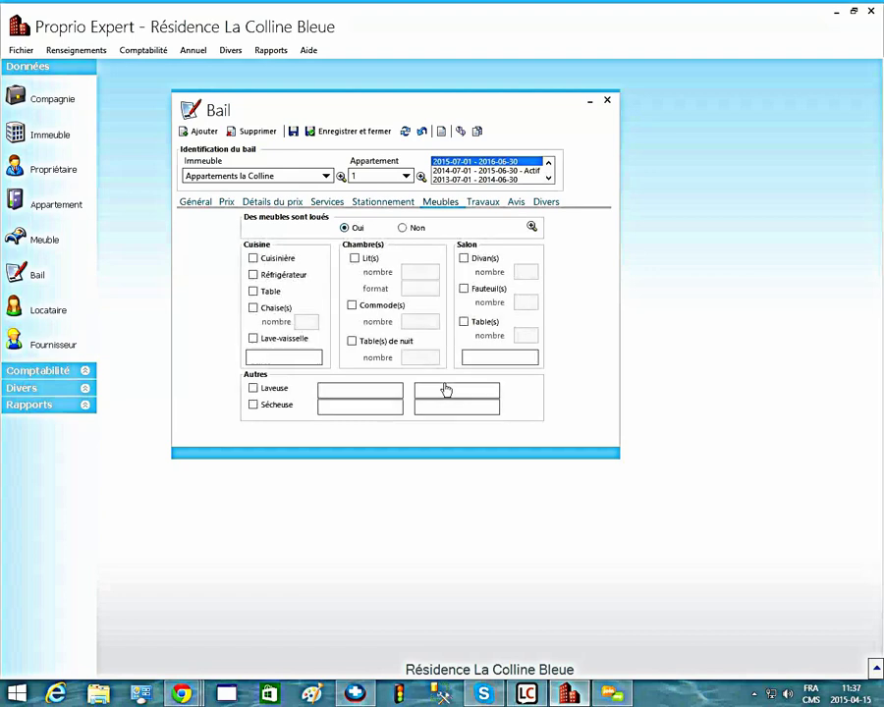
key("Tab")
key("space")
key("Tab")
key("Tab")
key("space")
key("Tab")
key("Tab")
key("space")
- Add beds and dressers to the bedroom furniture rented with the lease
key("Tab")
key("Tab")
key("Tab")
key("space")
key("shift+Tab")
key("shift+Tab")
key("space")
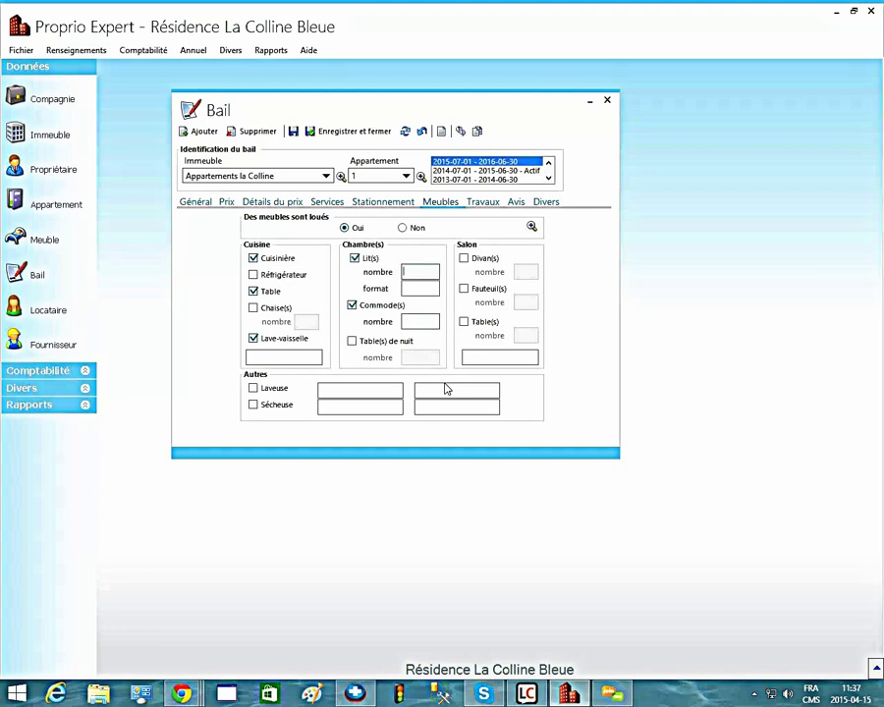
- View the available and assigned furniture in the apartment linking window, and save and close it
left_click(531, 226)
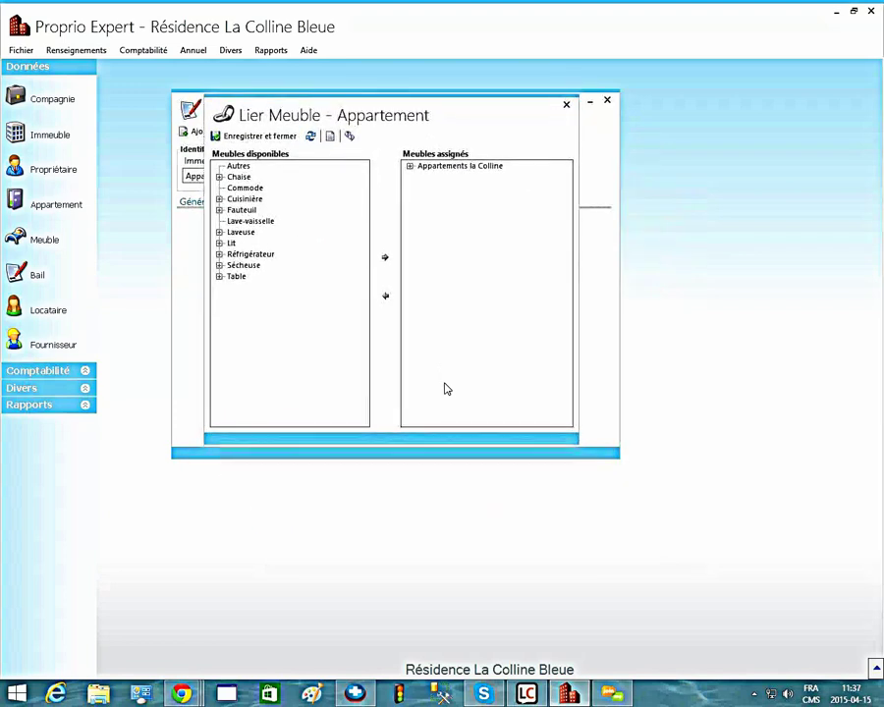
left_click(257, 135)
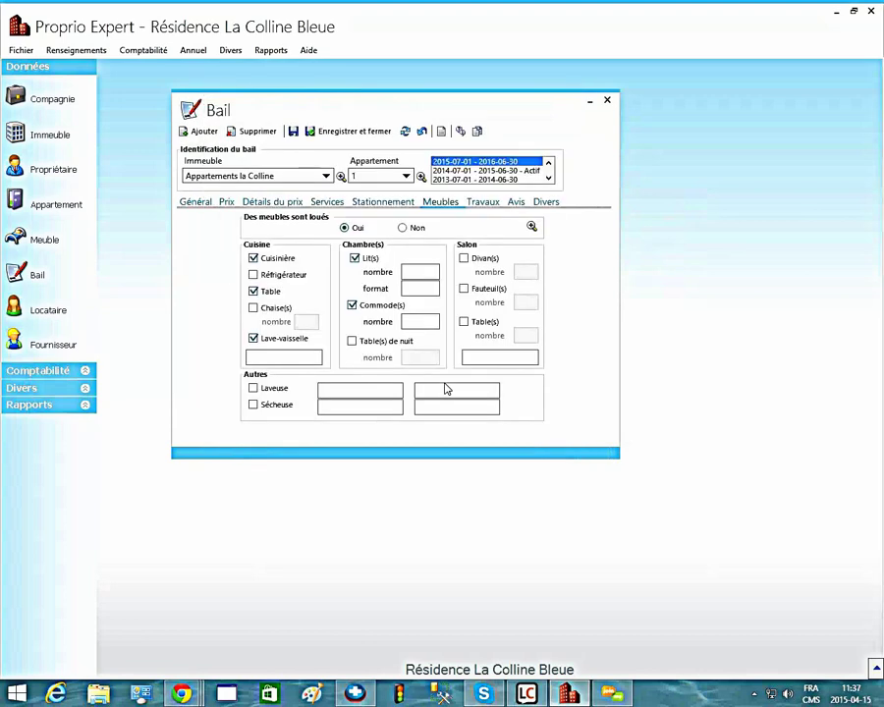
- View the lease's sections for owner's work before delivery of the dwelling and during the lease
left_click(482, 202)
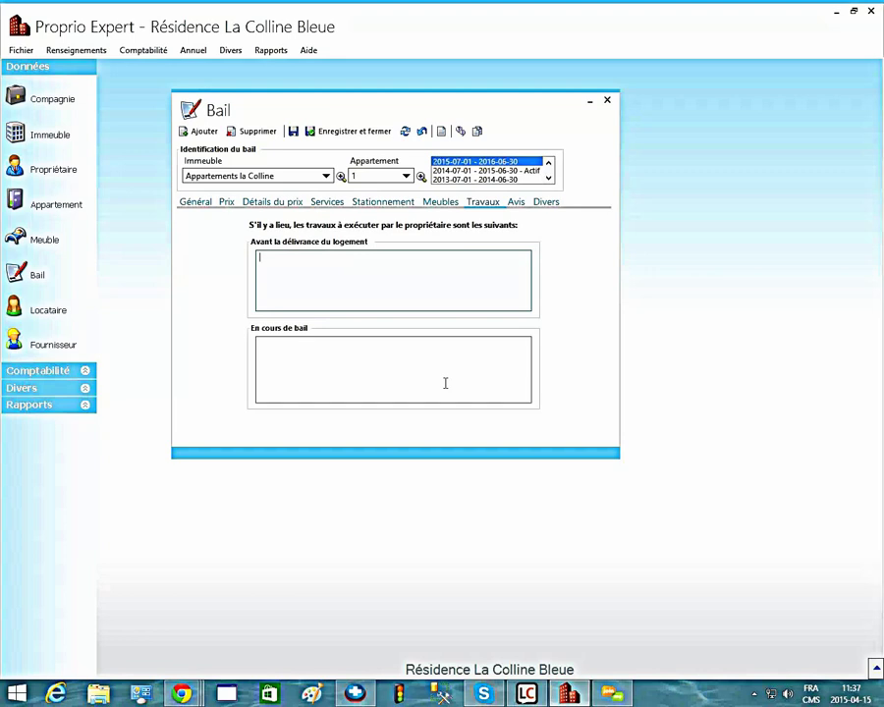
left_click(445, 383)
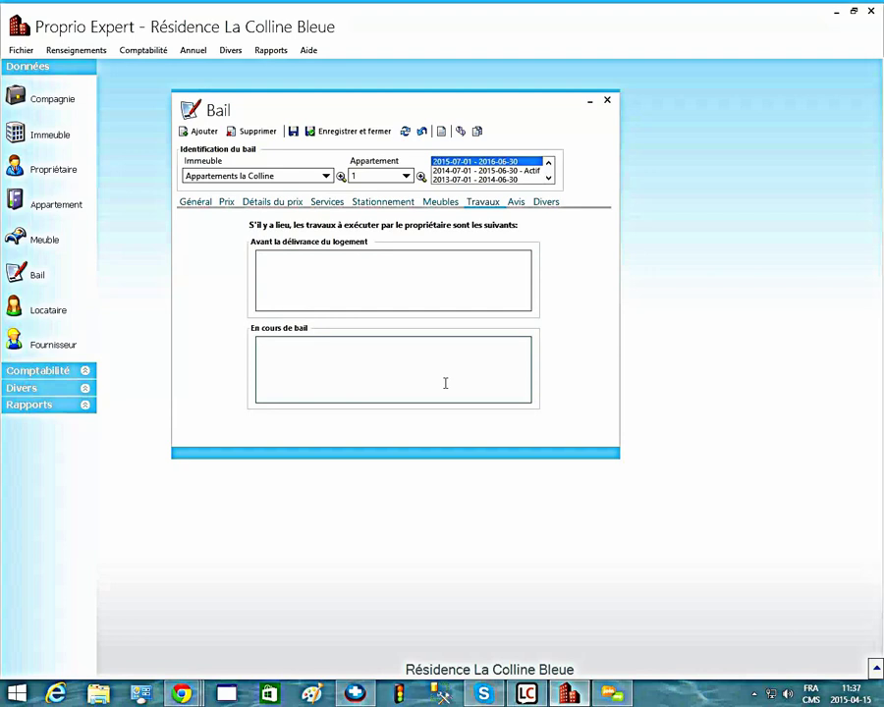
key("shift+Tab")
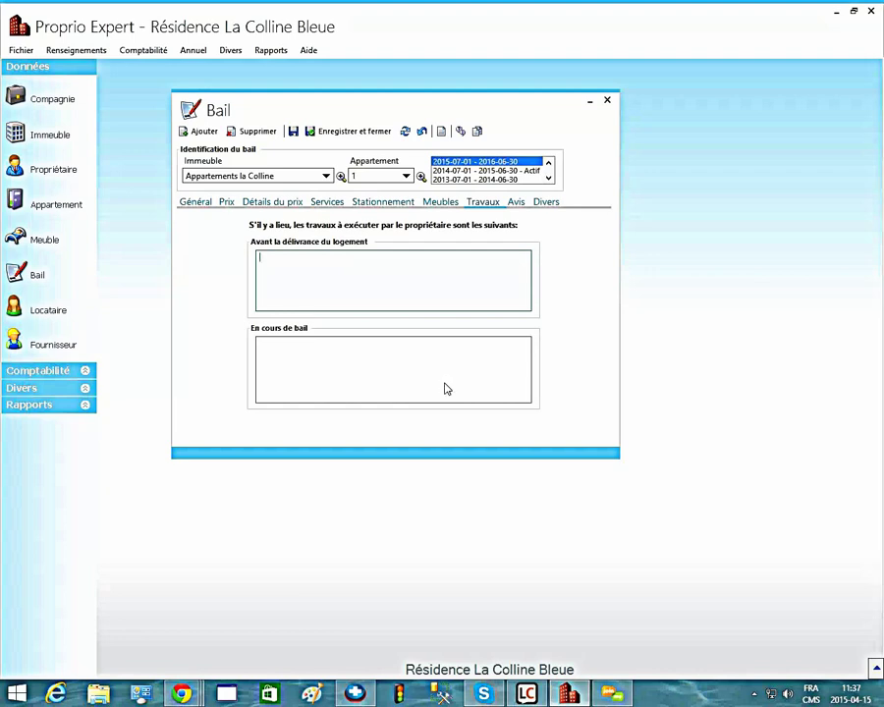
- Review the lease's rent notice and its miscellaneous conditions and key management, dismissing the appointment reminder
key("ctrl+Tab")
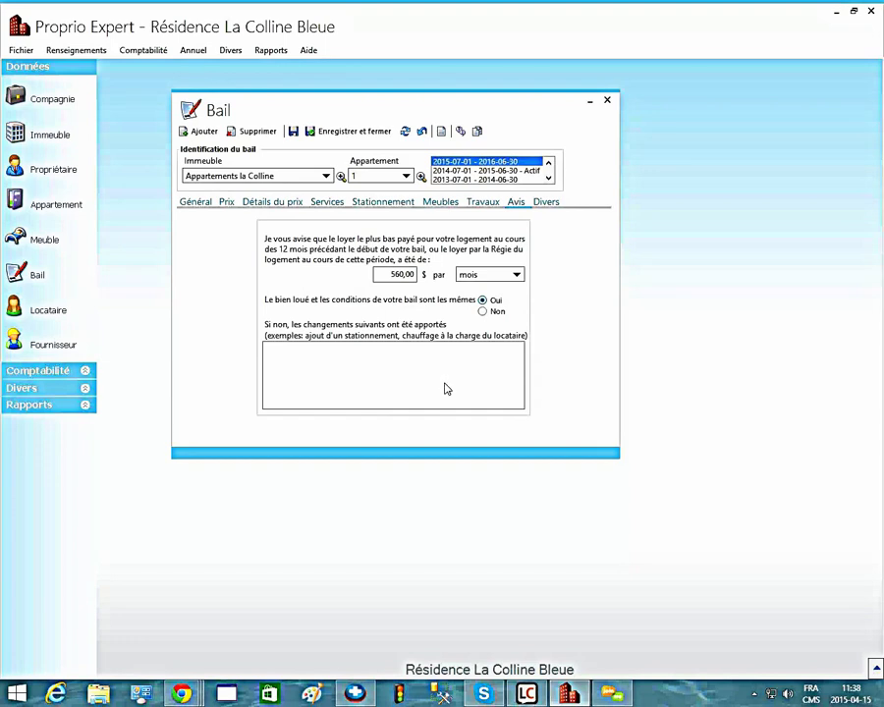
key("Tab")
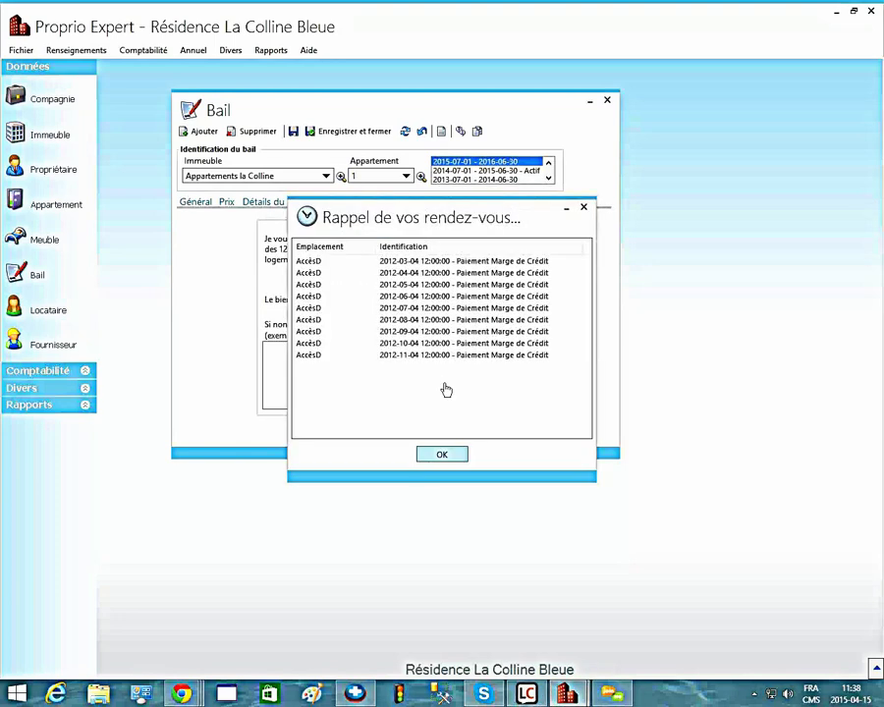
key("Return")
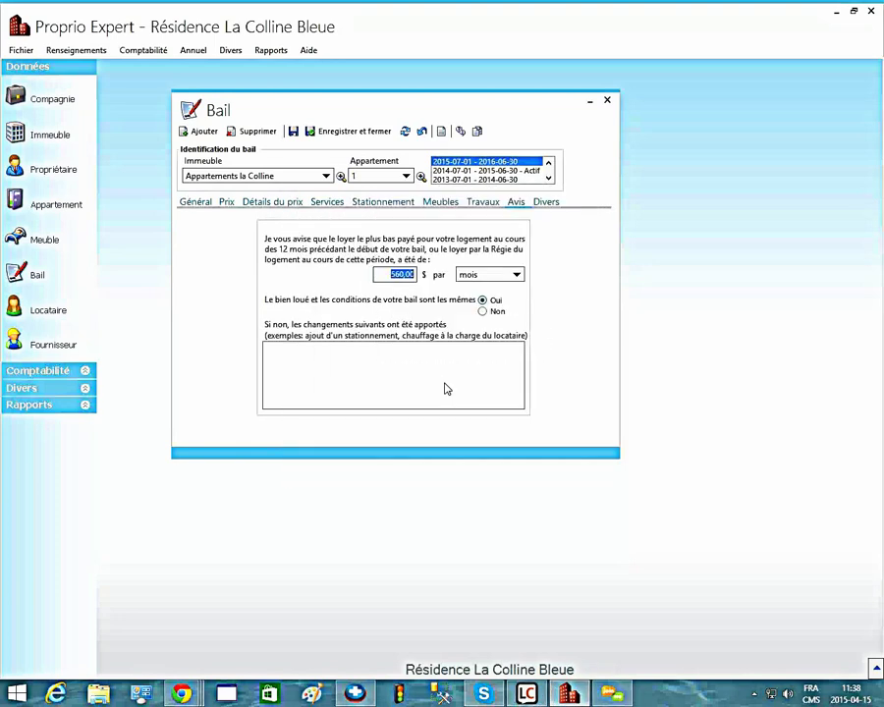
key("ctrl+Tab")
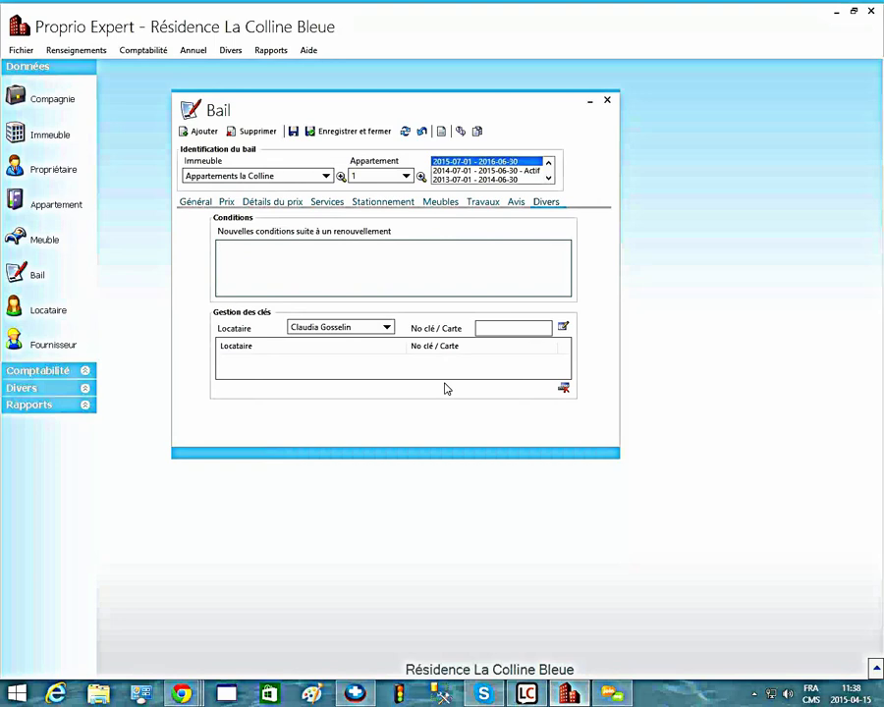
key("ctrl+Tab")
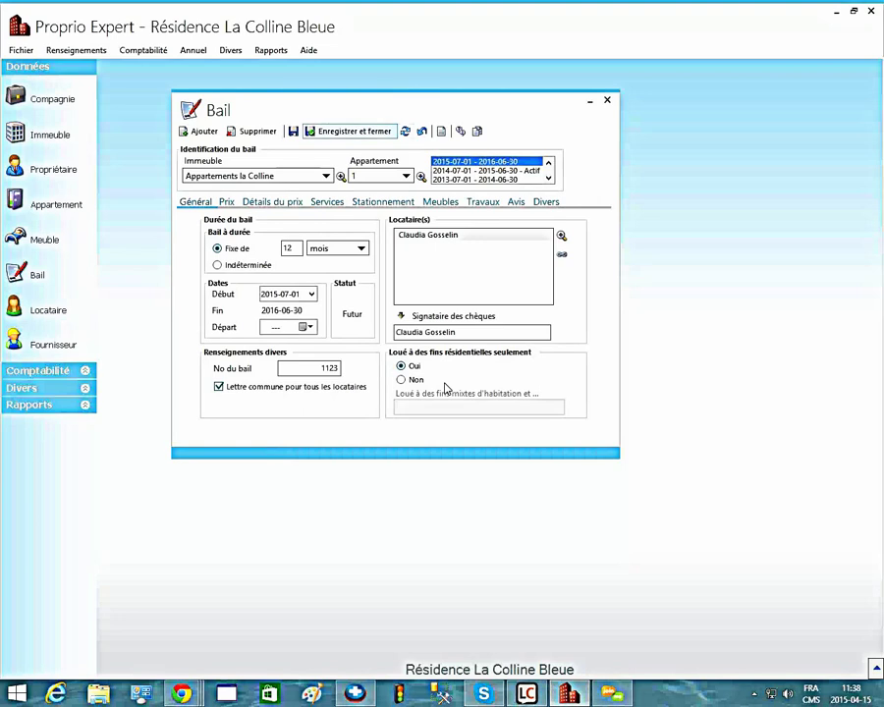
- Preview the detailed lease report (Baux (Détaillée)) for all apartments in Appartements la Colline, and close the report windows
left_click(441, 132)
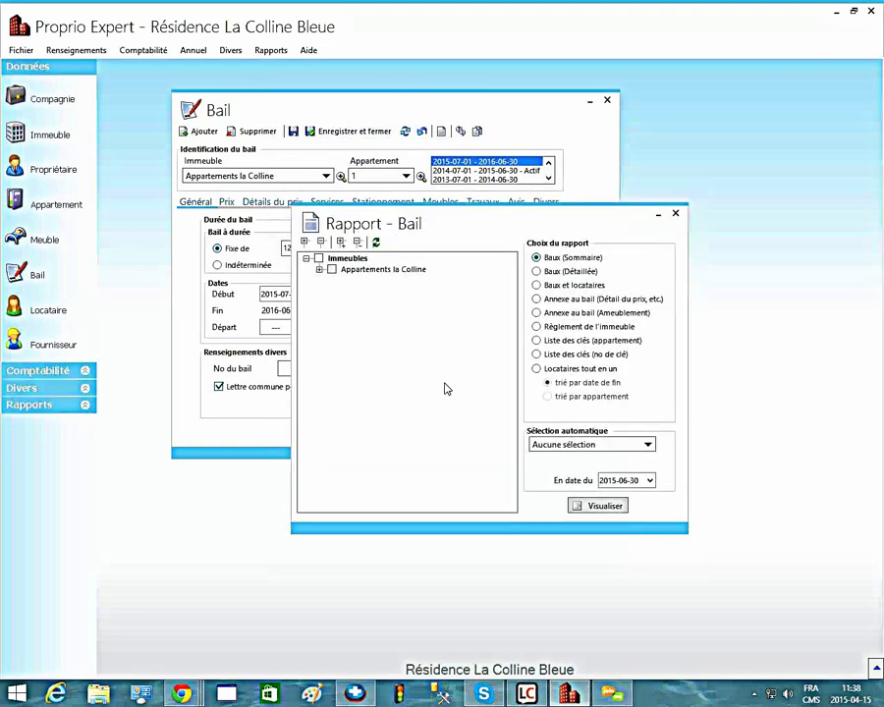
left_click_drag(489, 222, 426, 114)
left_click(475, 164)
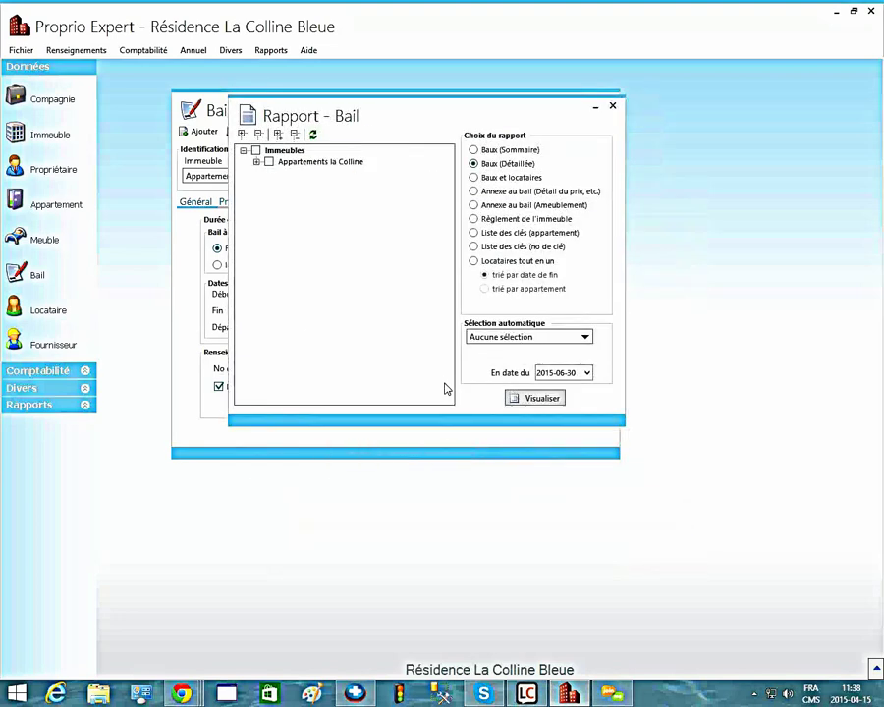
left_click(269, 161)
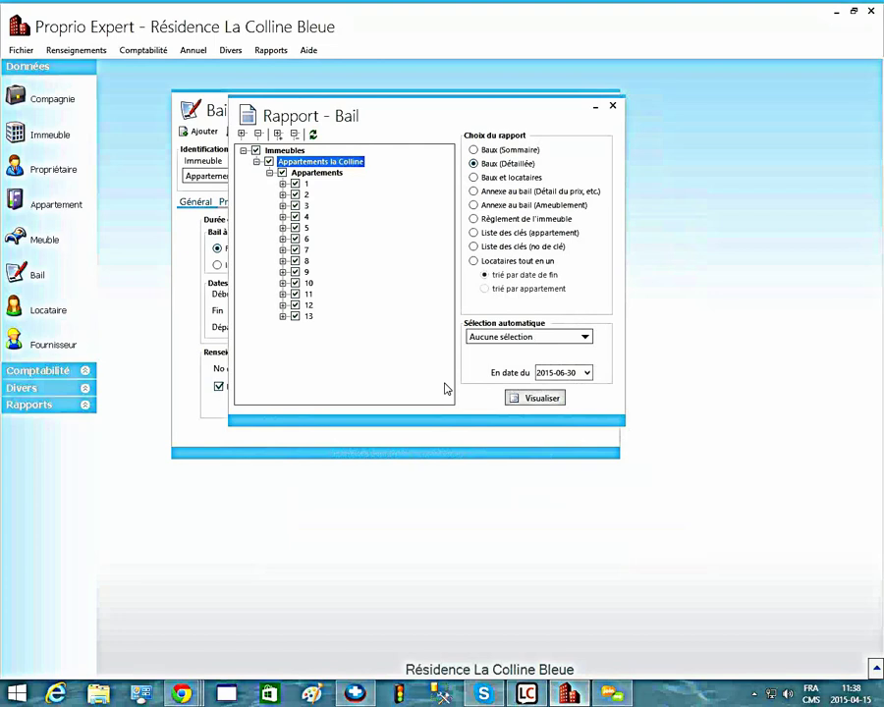
left_click(535, 398)
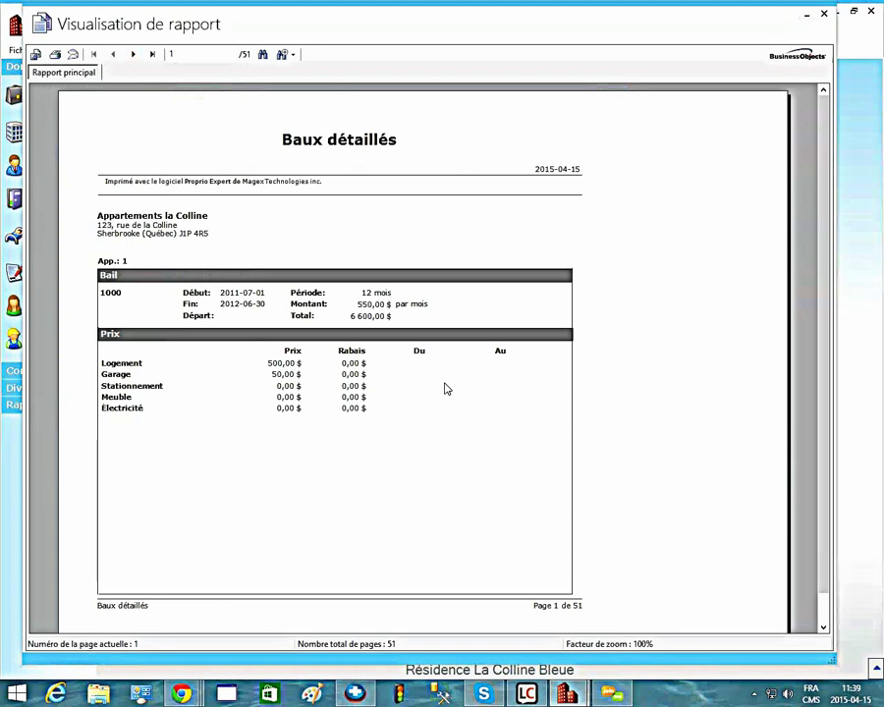
key("alt+F4")
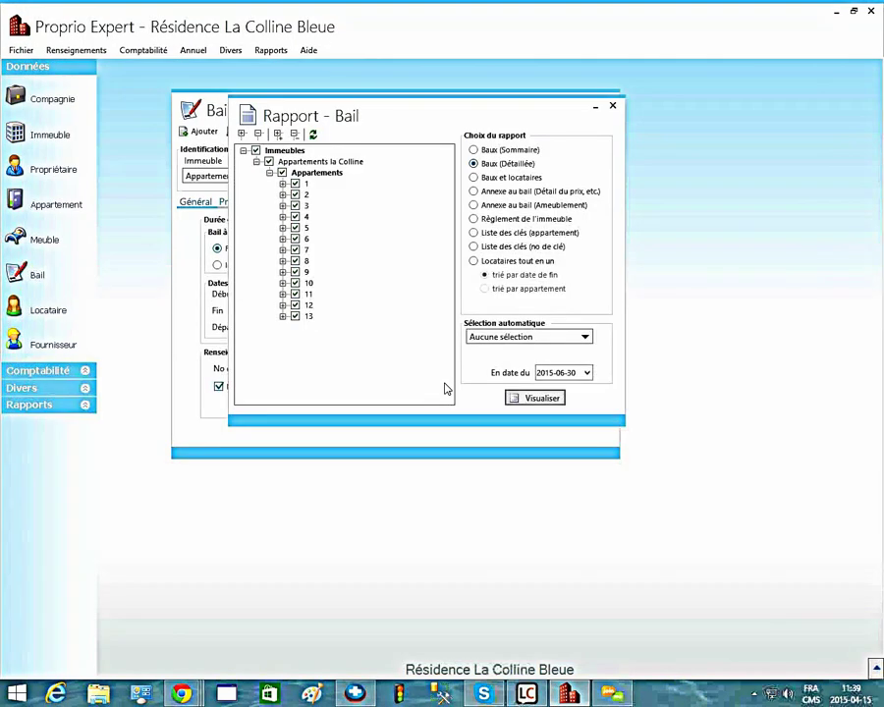
key("alt+F4")
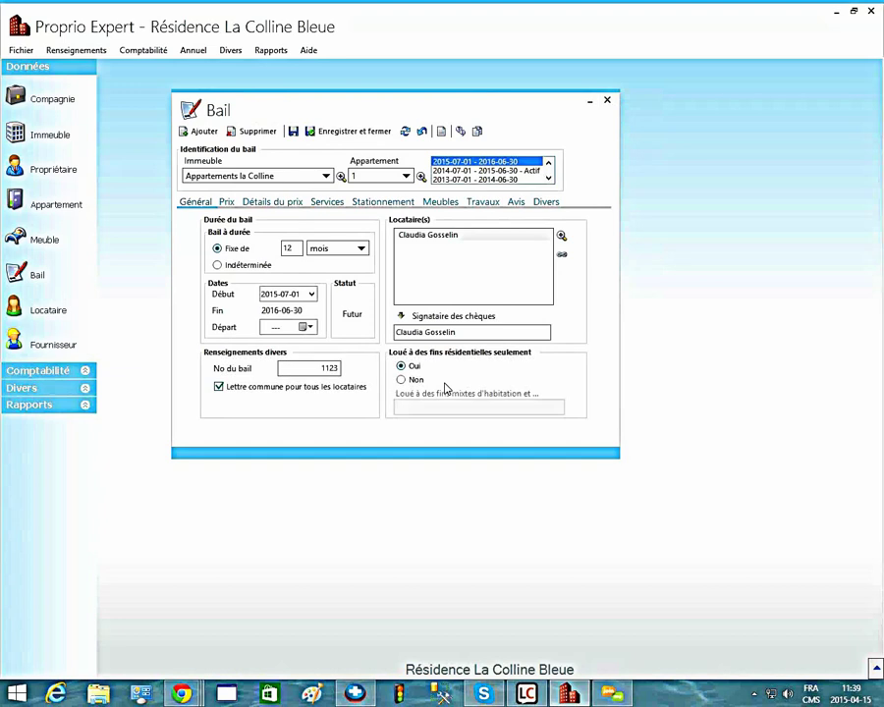
- Browse apartment 1's leases, comparing the active 2014-2015 lease with the 2015-2016 lease
left_click(549, 179)
left_click(549, 178)
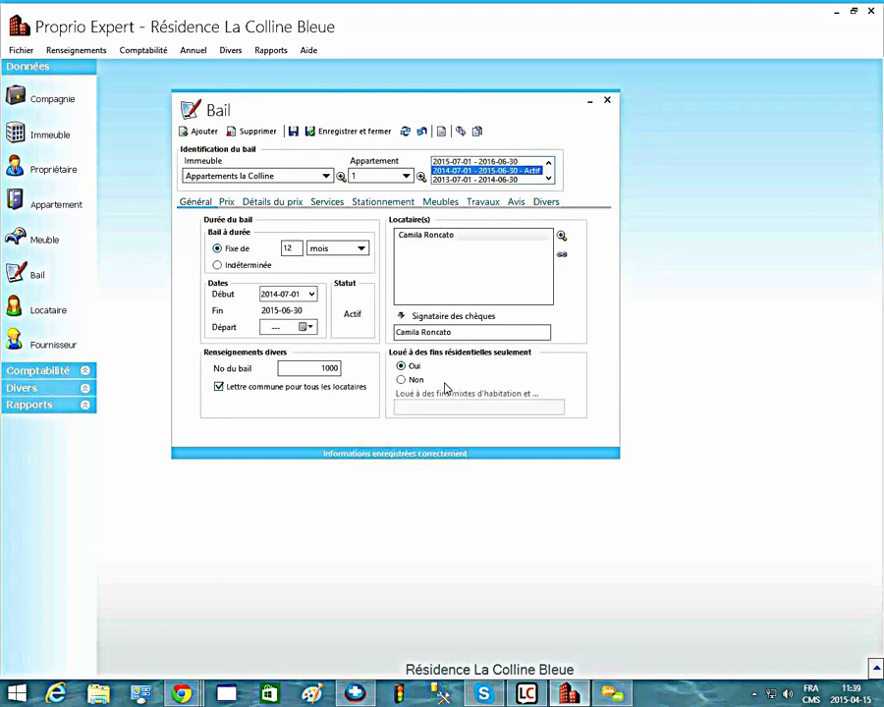
key("Up")
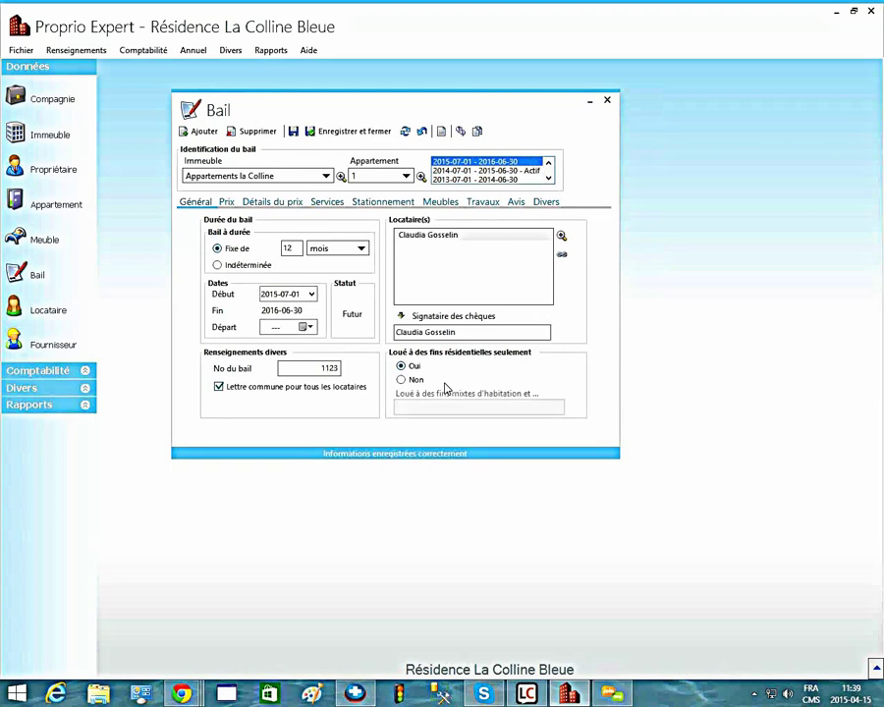
key("Down")
key("Down")
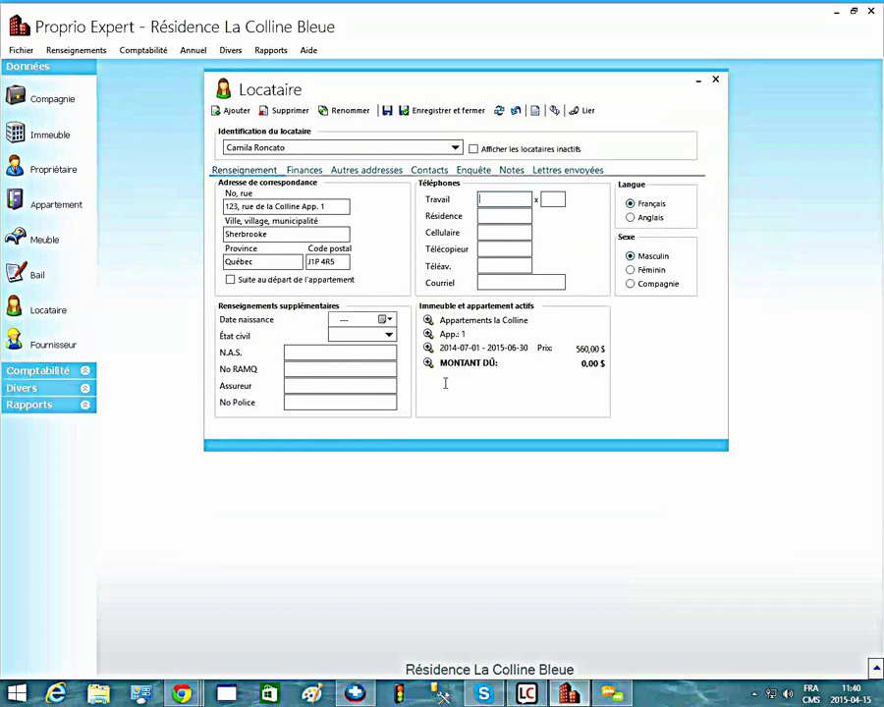
- Review the tenant record's general information, finances, other addresses and contact persons
key("ctrl+a")
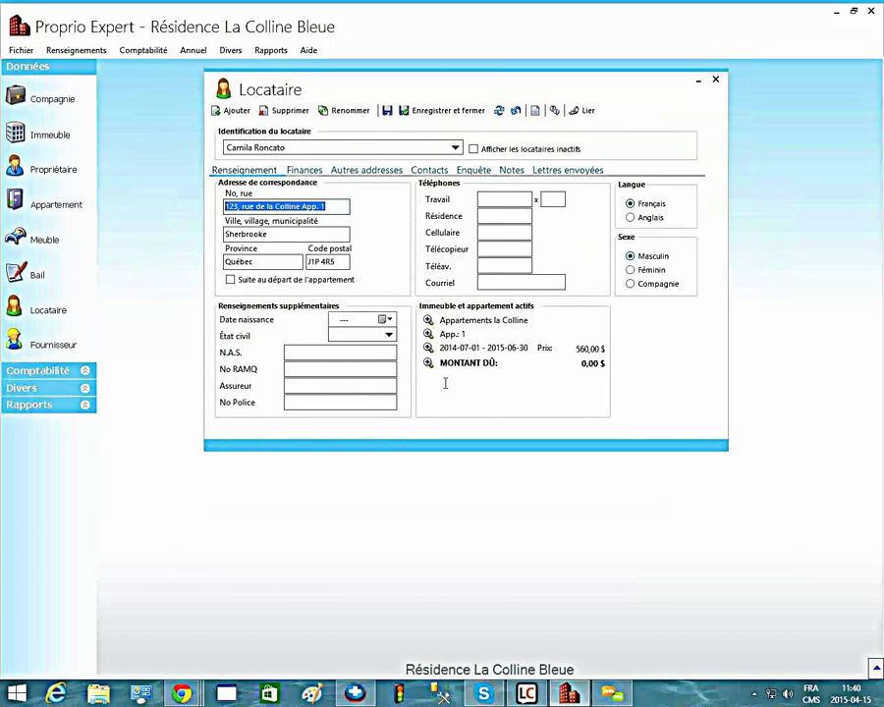
left_click(340, 353)
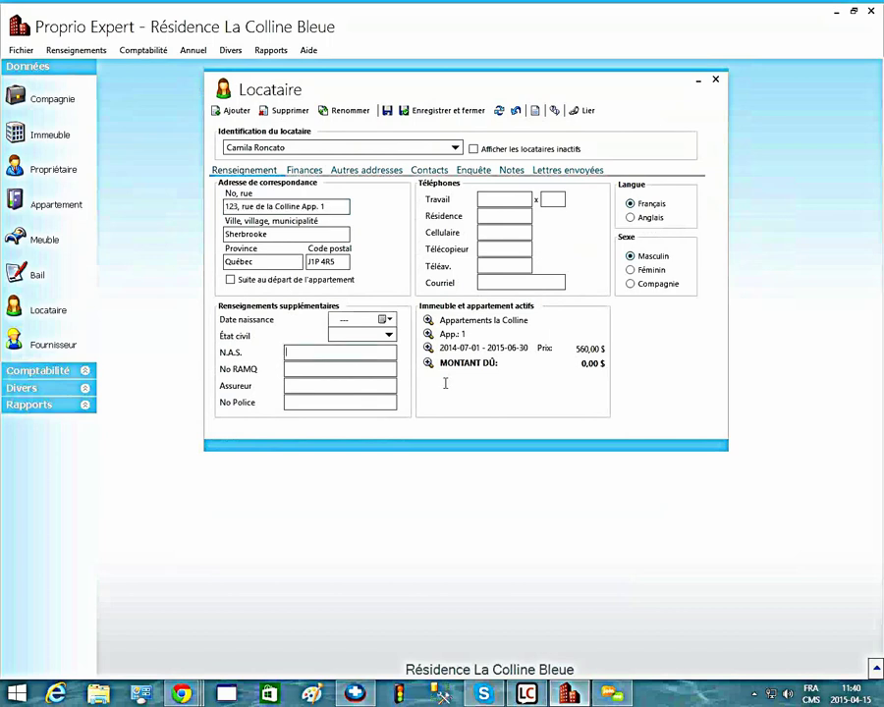
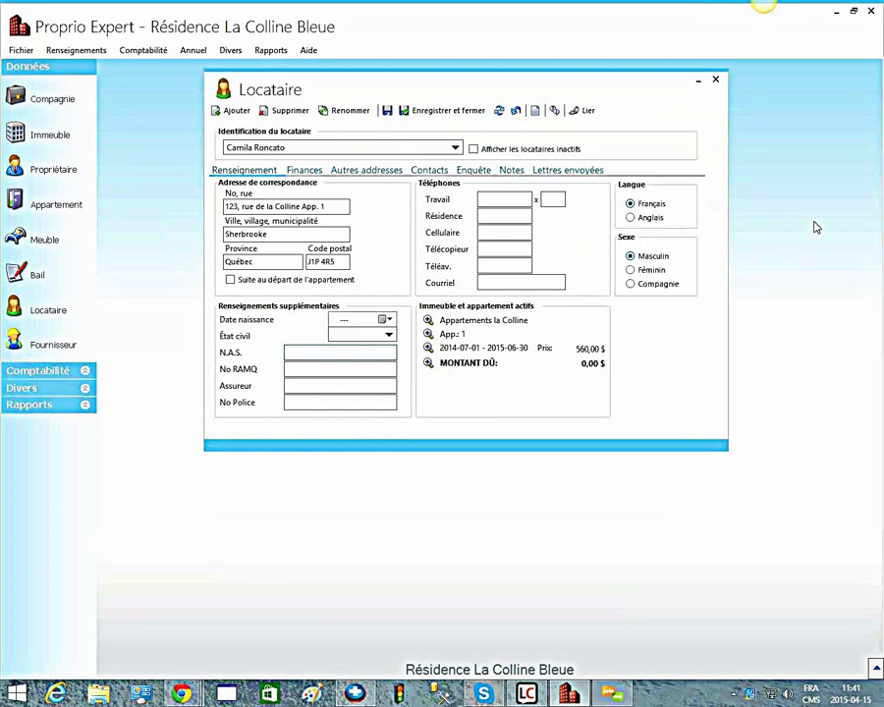
key("ctrl+Tab")
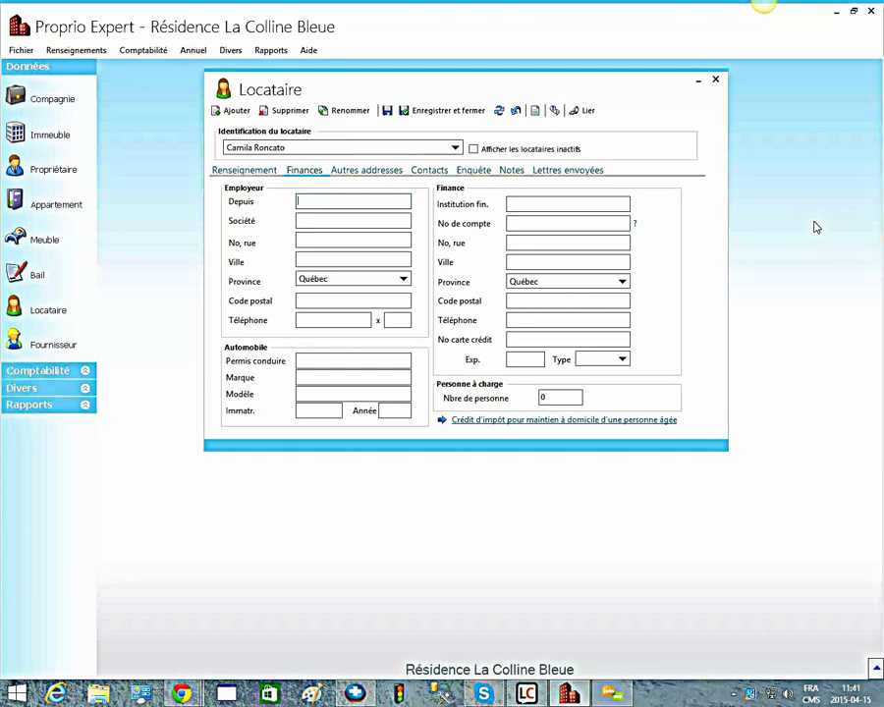
key("ctrl+Tab")
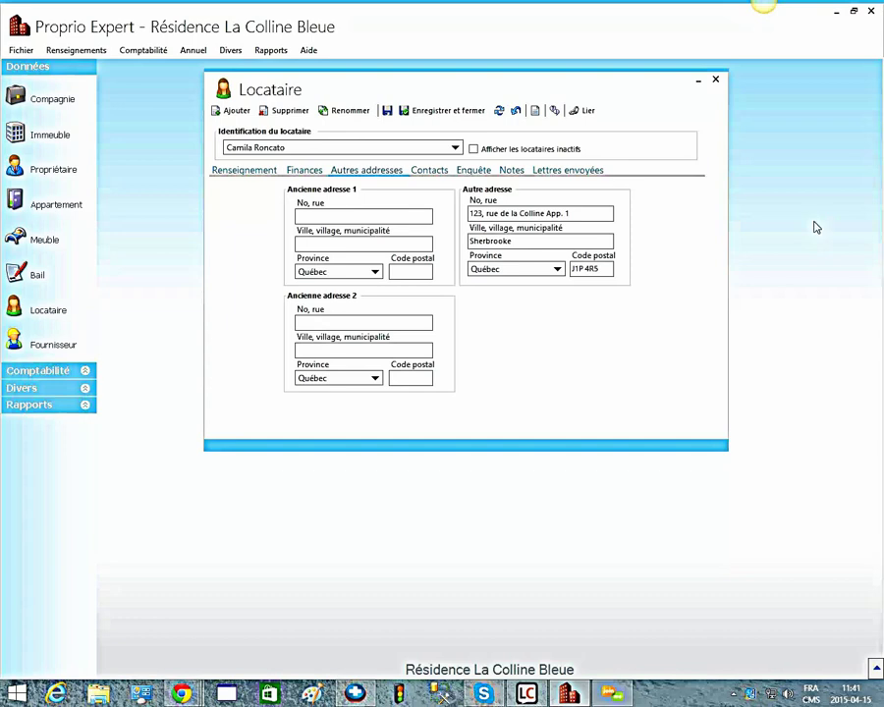
key("ctrl+Tab")
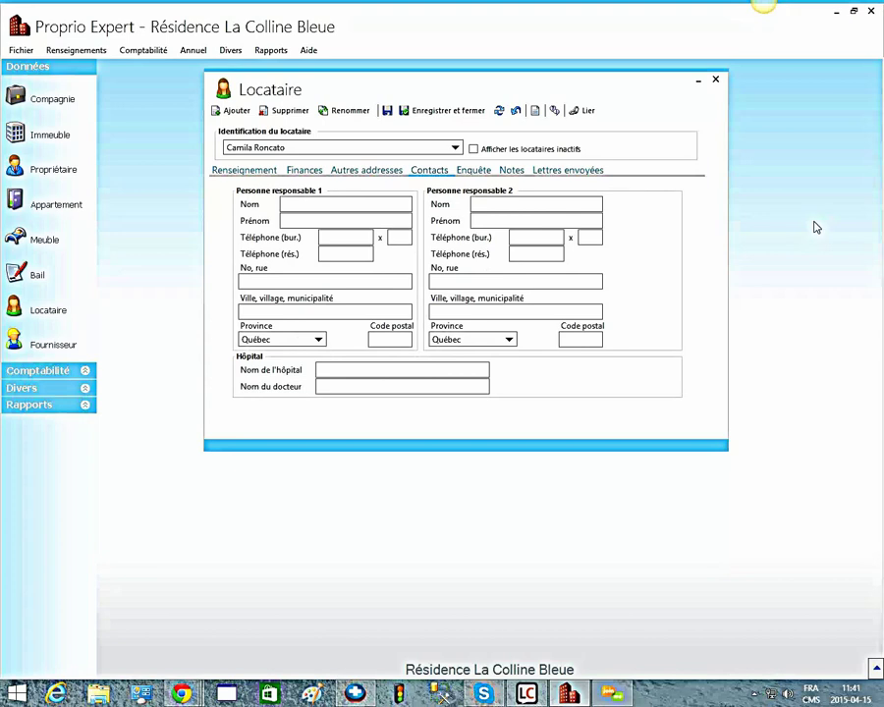
- View the tenant's screening results and the linked pre-rental credit check web page, and return to Proprio Expert
left_click(474, 170)
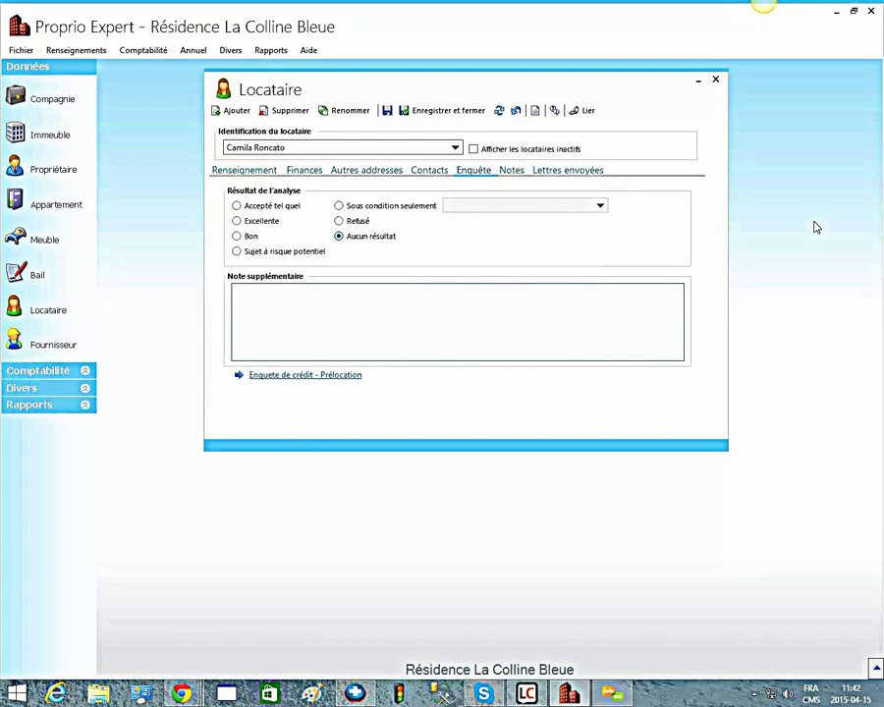
left_click(305, 374)
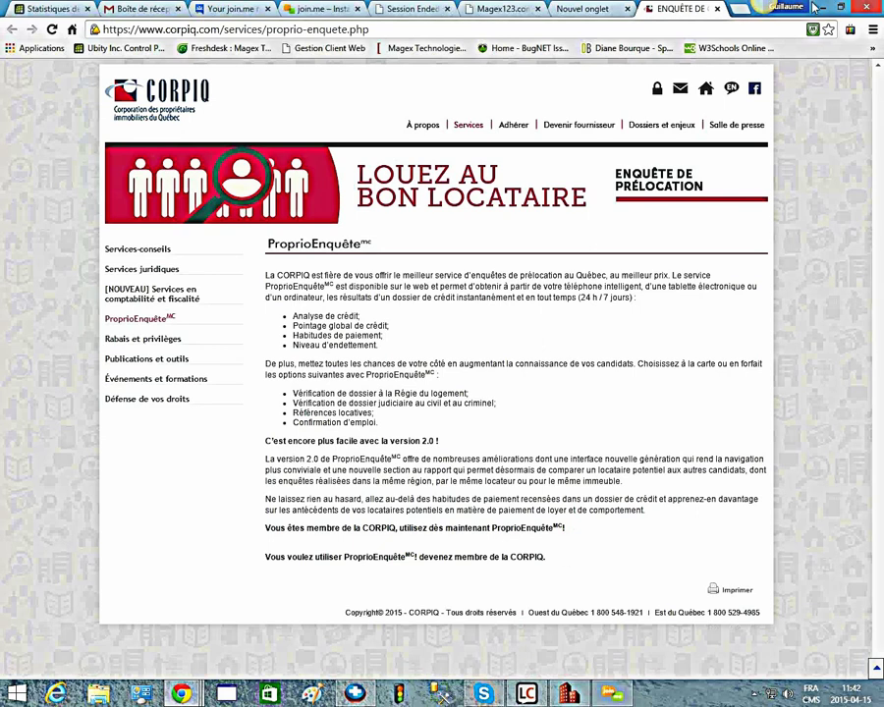
left_click(823, 7)
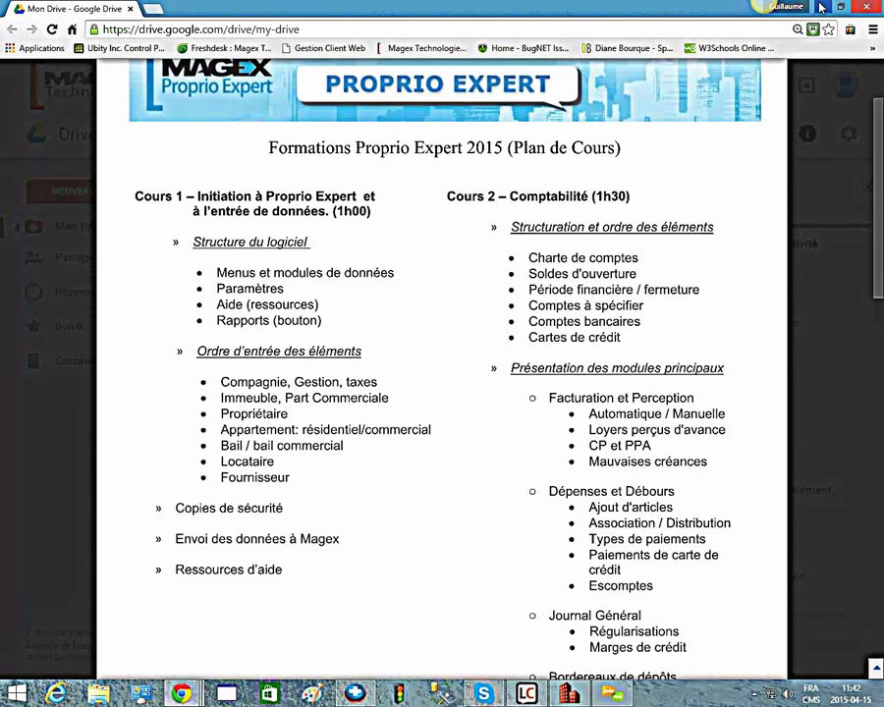
left_click(821, 7)
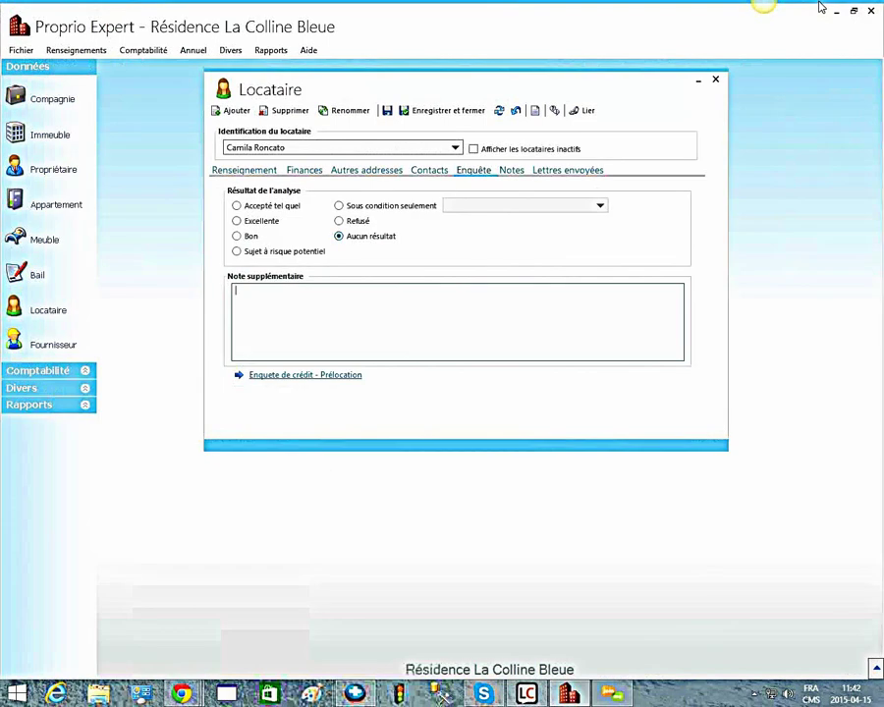
- View the tenant's notes and try the Concierge, Retardataire and Endosseur status options, leaving them cleared
left_click(512, 170)
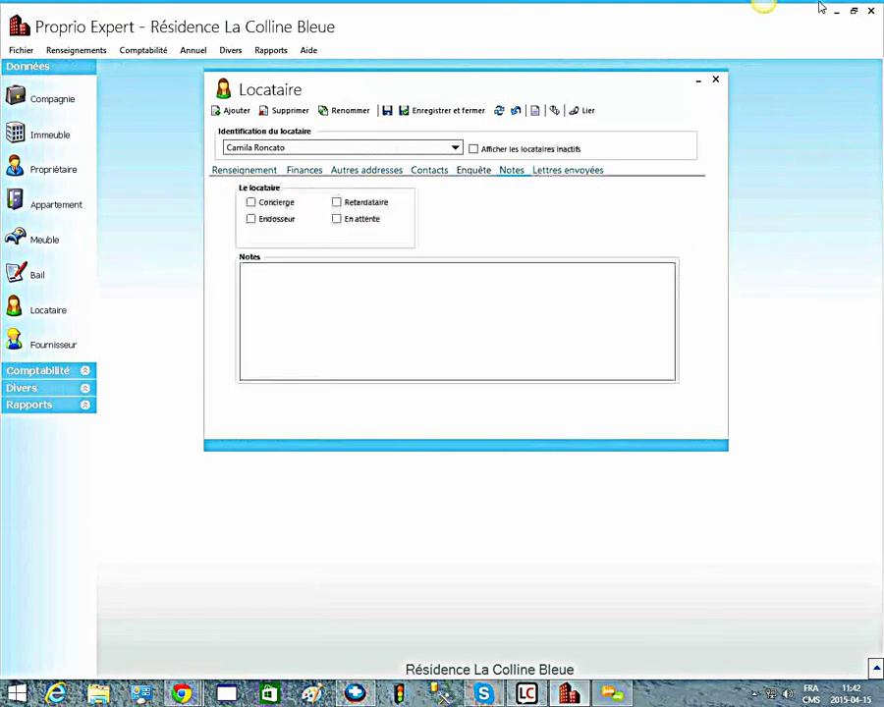
left_click(373, 304)
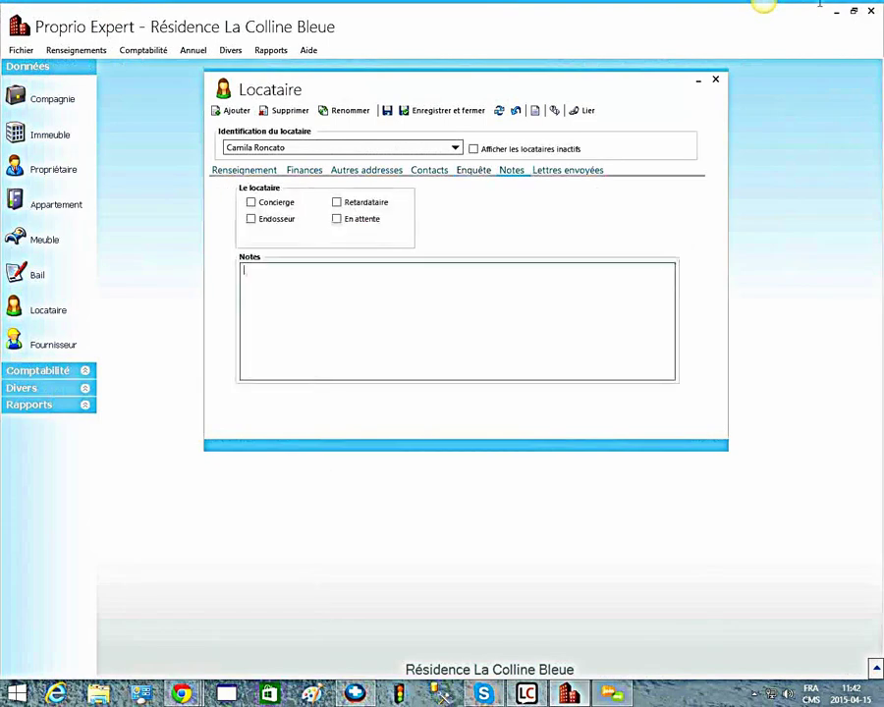
left_click(251, 202)
left_click(337, 202)
left_click(252, 219)
left_click(251, 202)
left_click(252, 219)
left_click(337, 202)
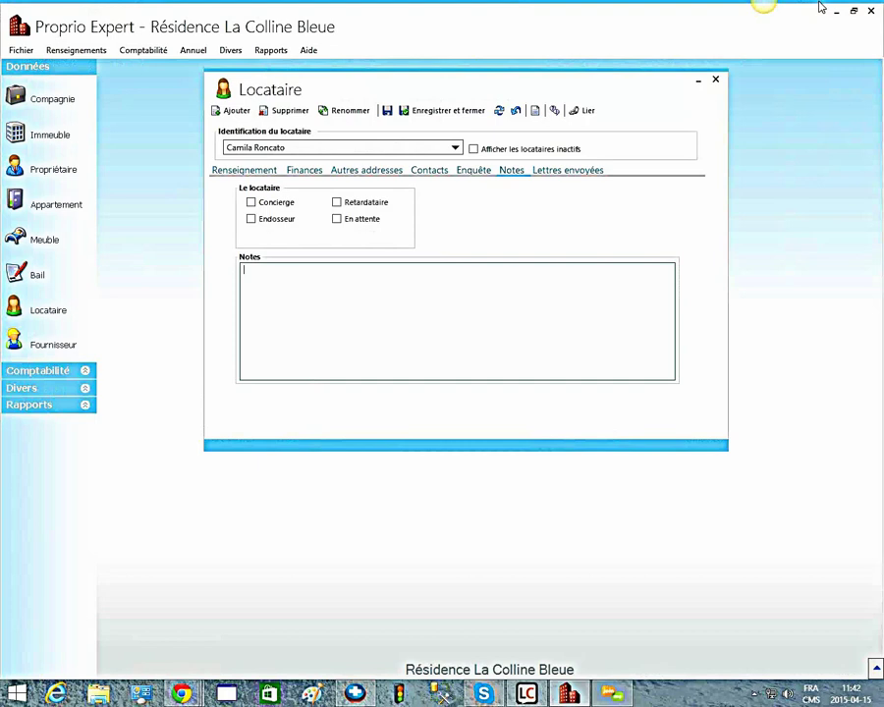
- Read and print-preview the late-payment notice sent on 2011-11-09, and save and close the tenant record
key("ctrl+Tab")
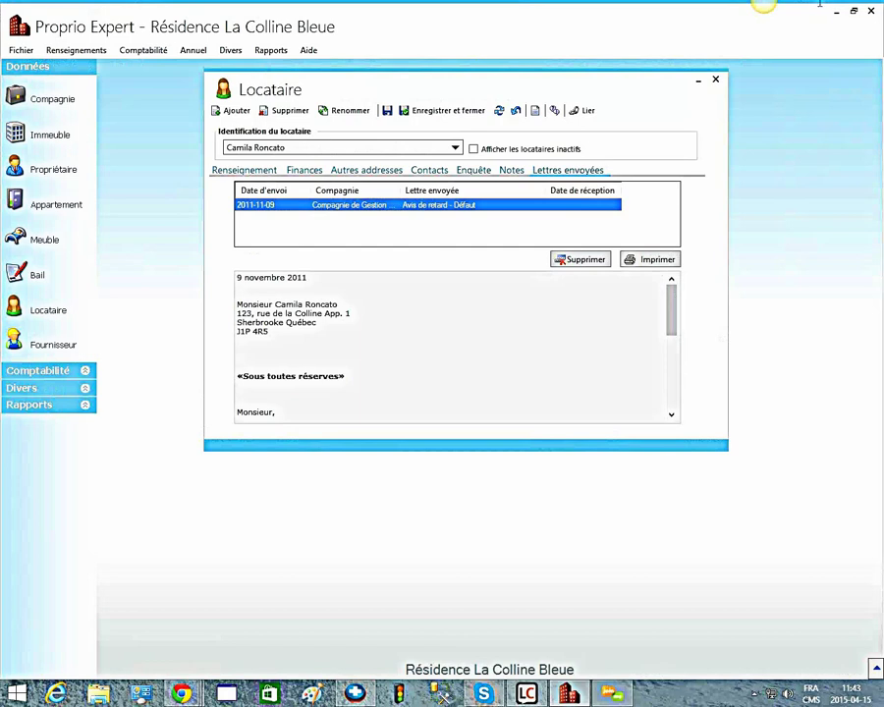
left_click_drag(672, 310, 671, 384)
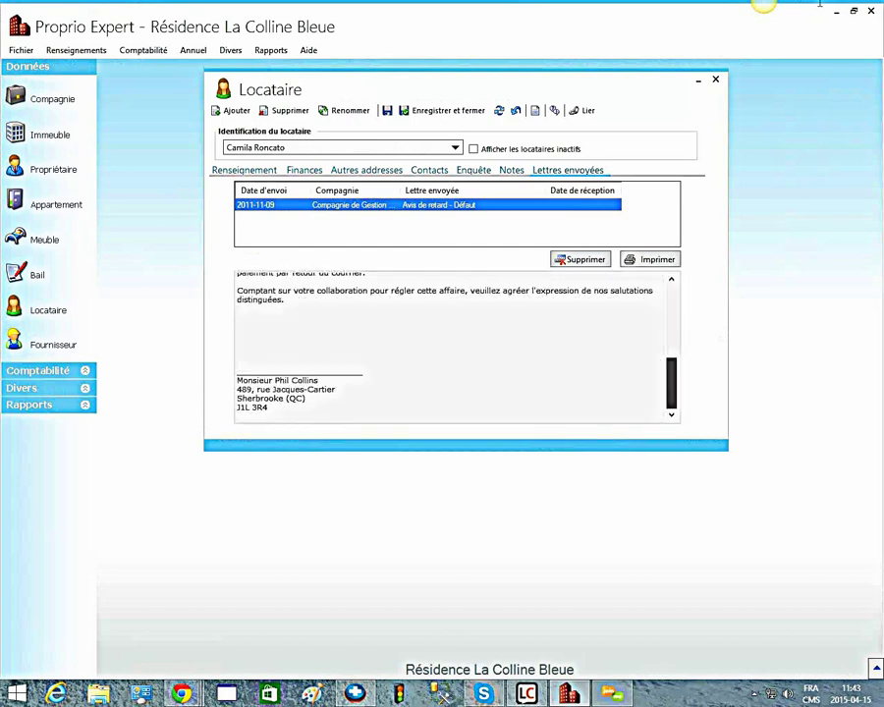
left_click(650, 259)
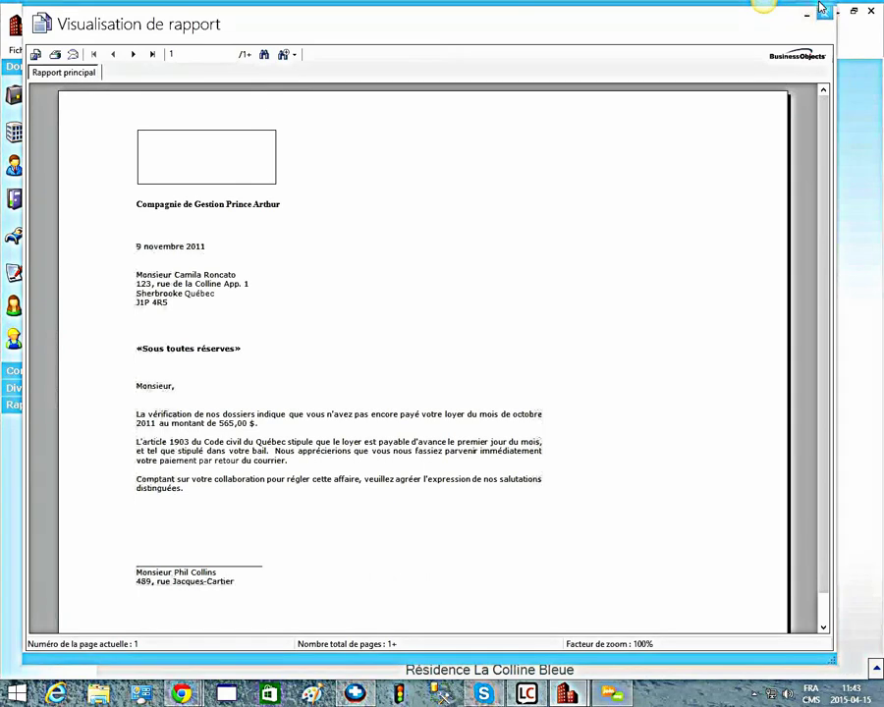
left_click(821, 8)
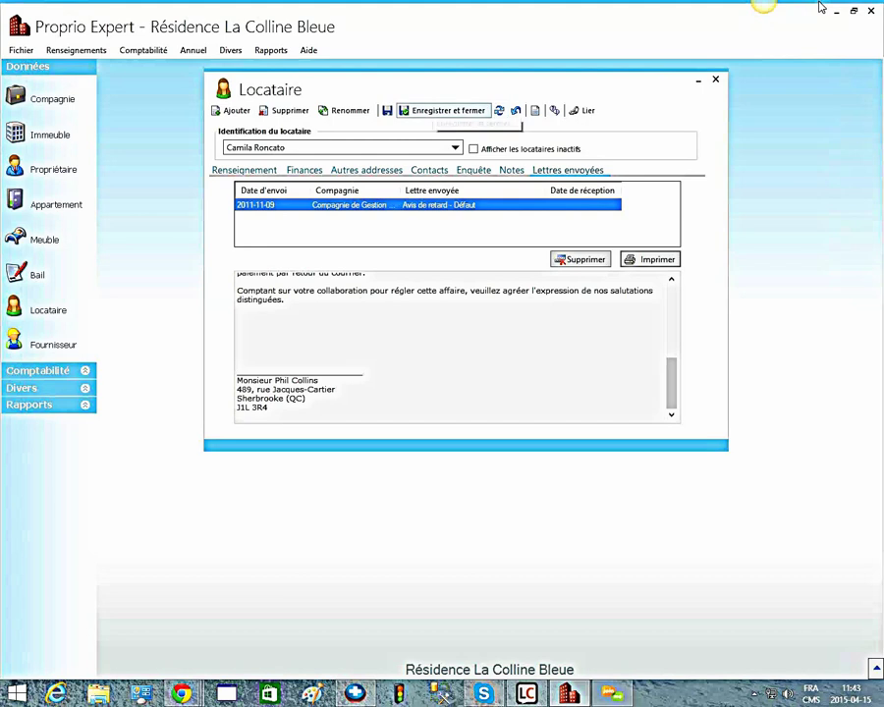
left_click(444, 111)
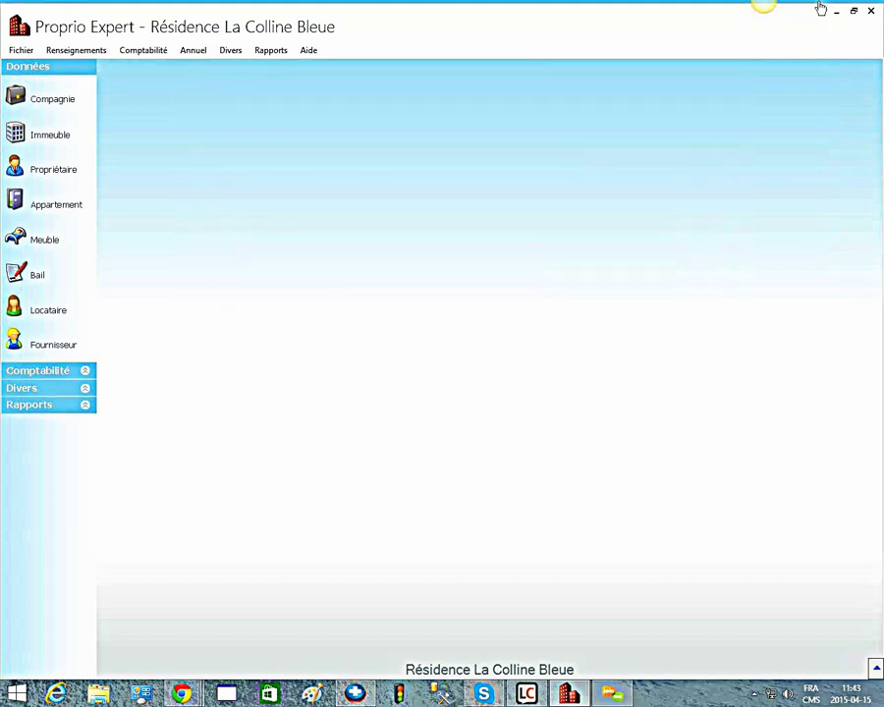
- Open the Agence du Revenu Canada supplier record and review its general information and the available category options
left_click(53, 345)
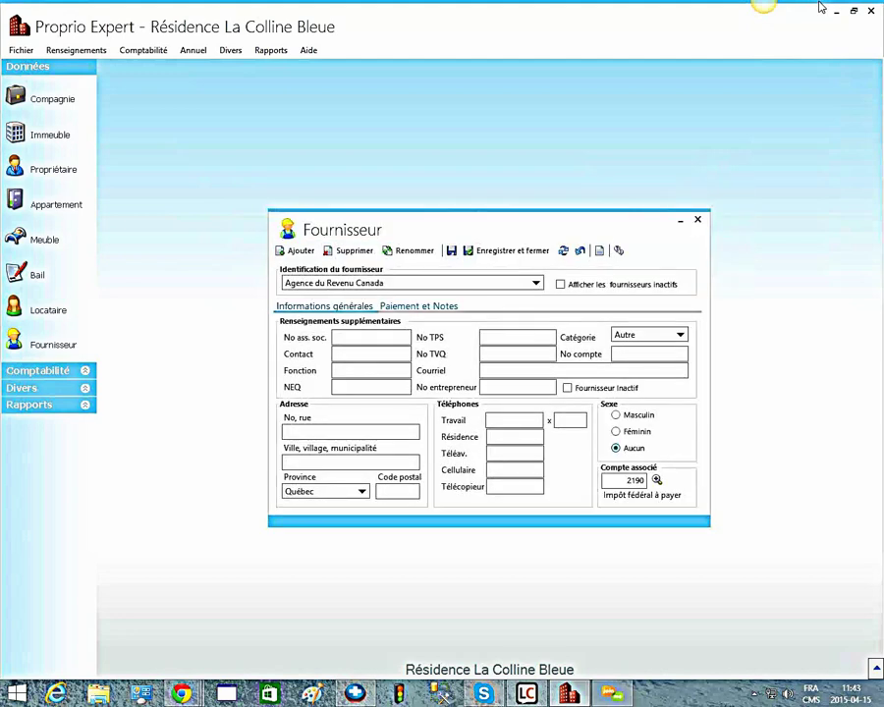
left_click_drag(489, 229, 462, 124)
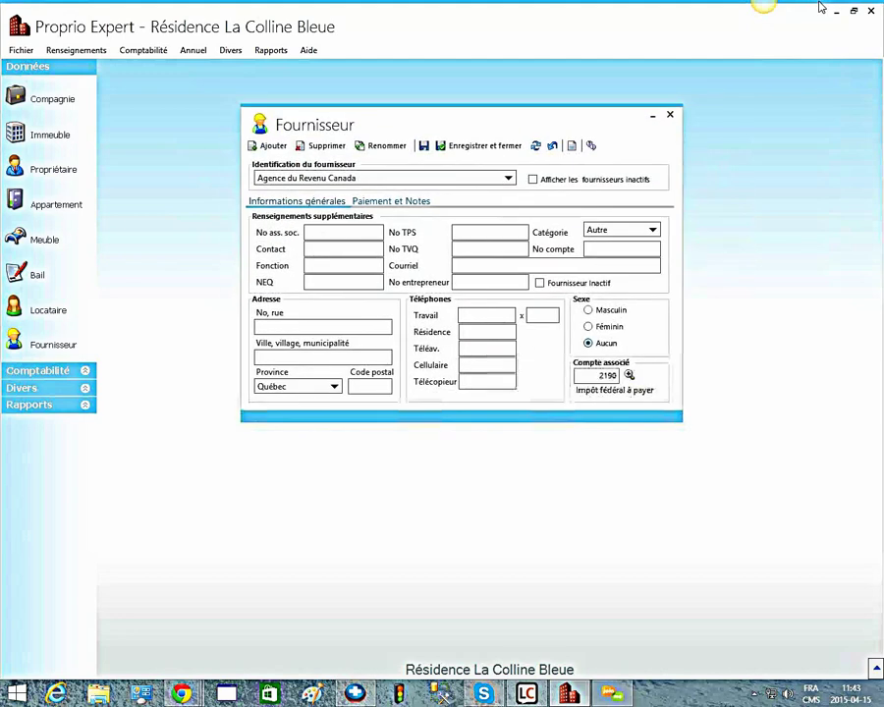
left_click(341, 232)
key("Tab")
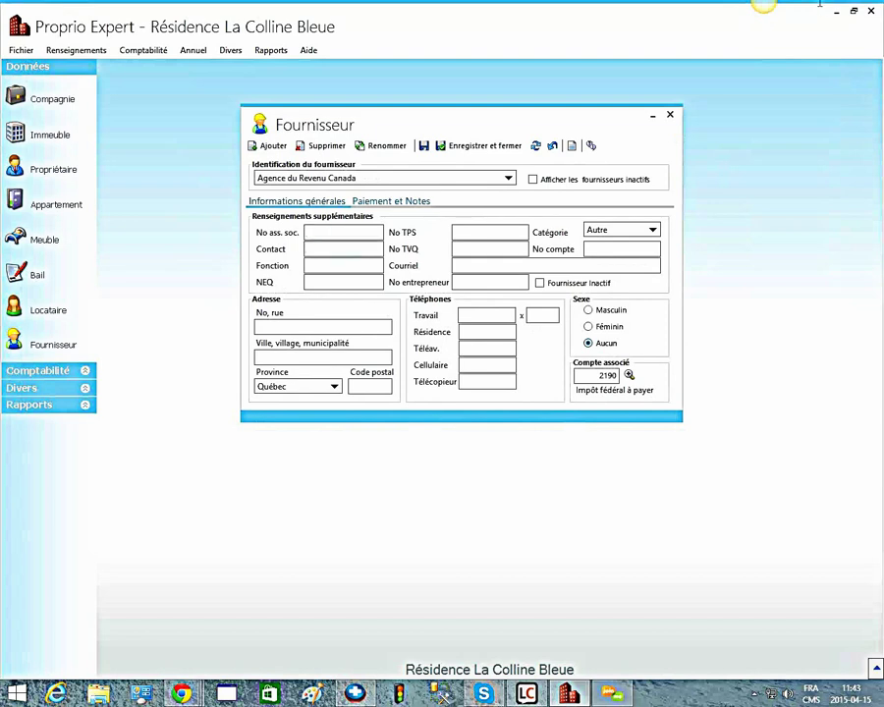
key("Tab")
key("Tab")
key("alt+Down")
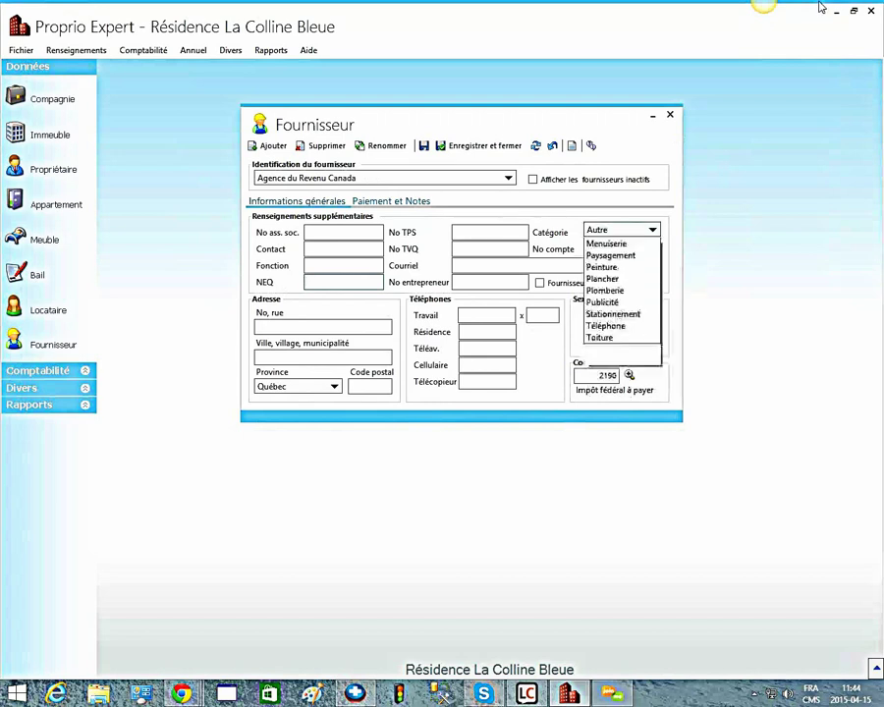
key("Return")
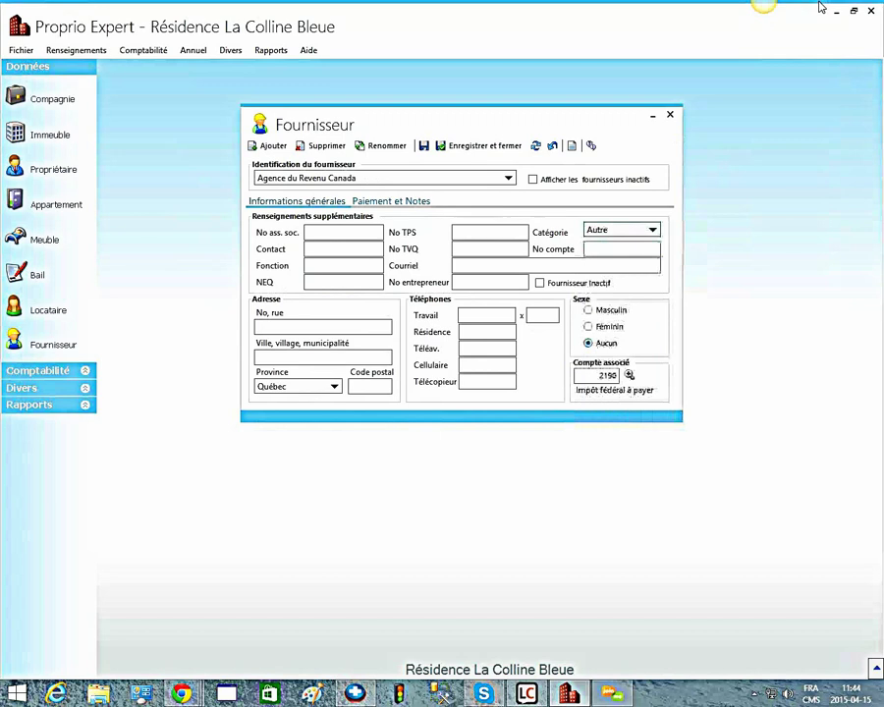
key("Tab")
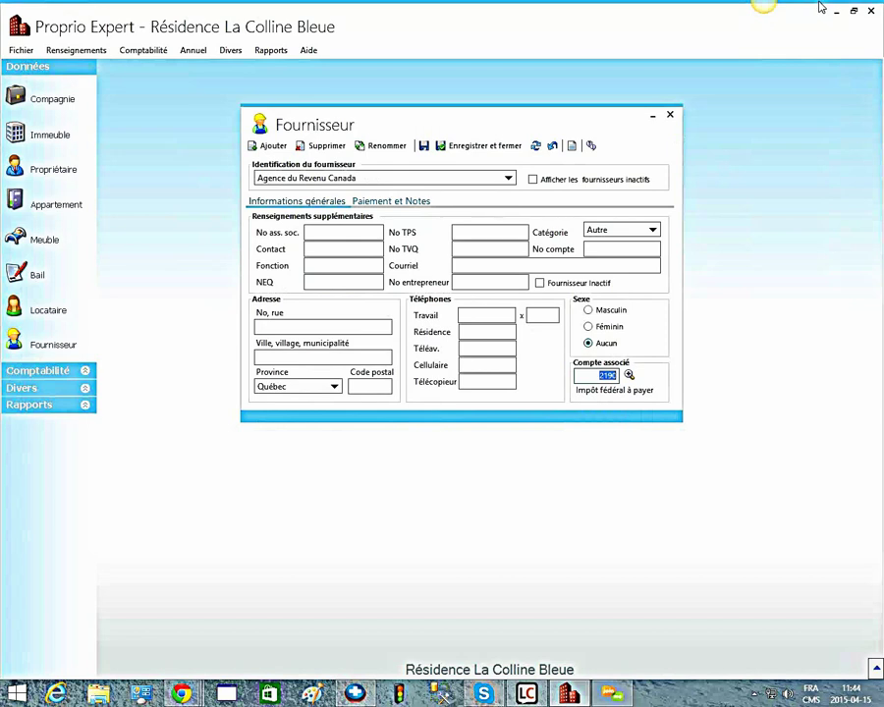
- Set the Agence du Revenu Canada supplier's category to Plomberie
left_click(652, 230)
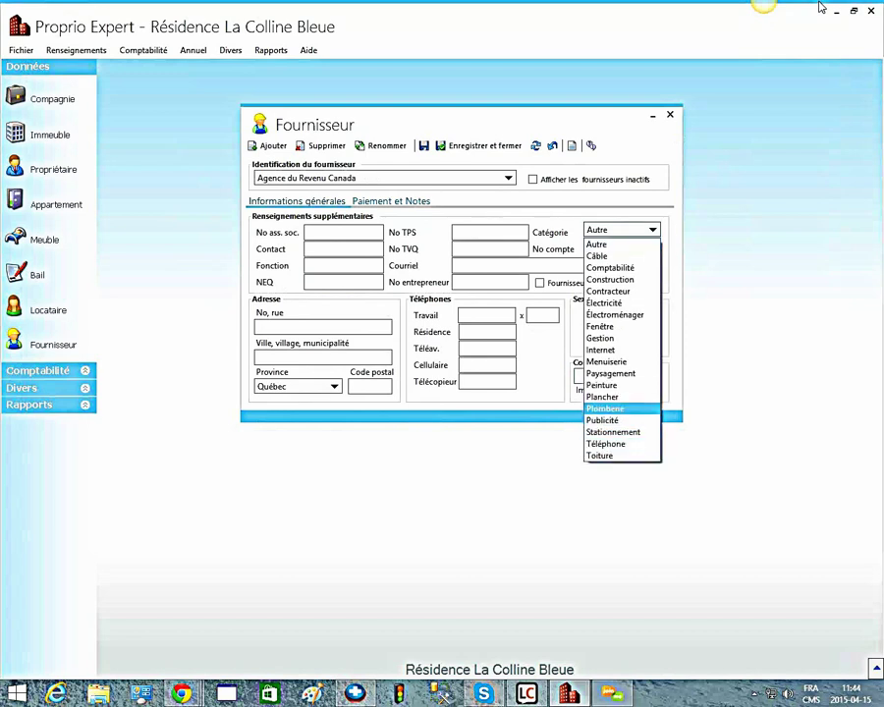
left_click(605, 408)
key("Tab")
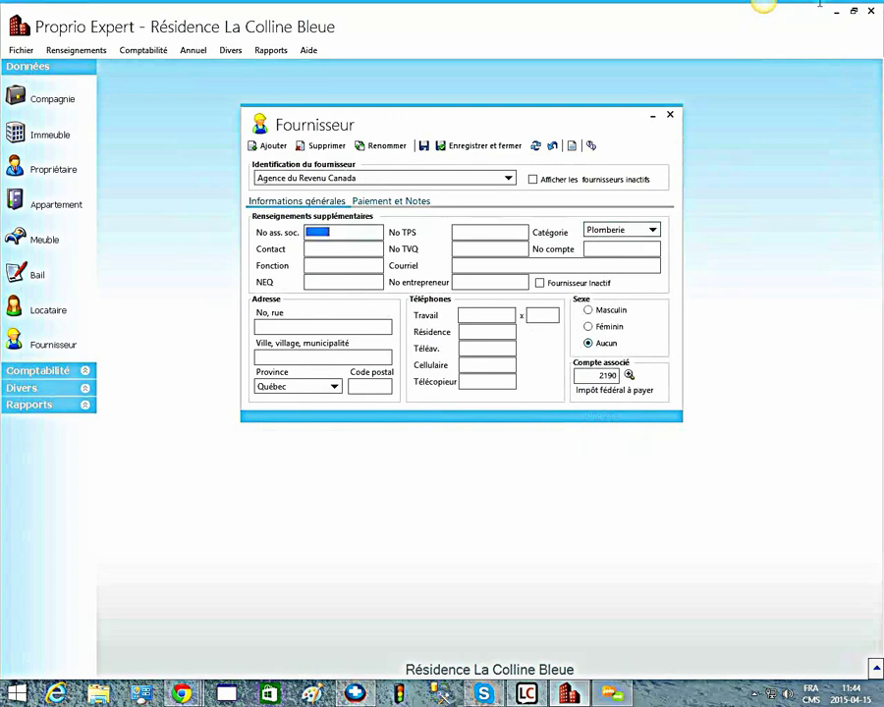
- View the supplier's payment terms, payment method and notes, and save and close the record
key("Tab")
key("Tab")
key("ctrl+Tab")
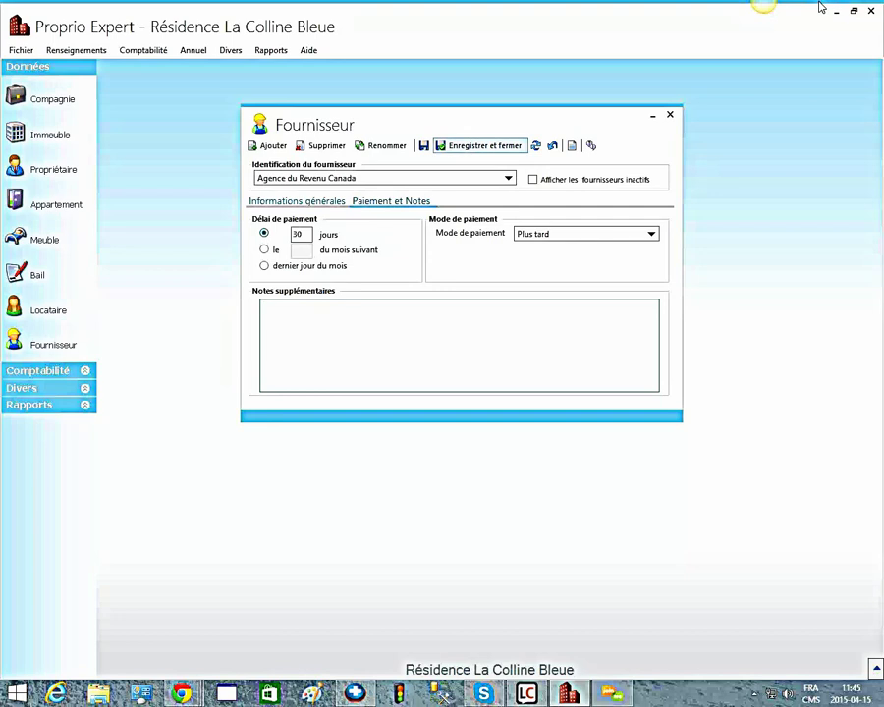
left_click(481, 145)
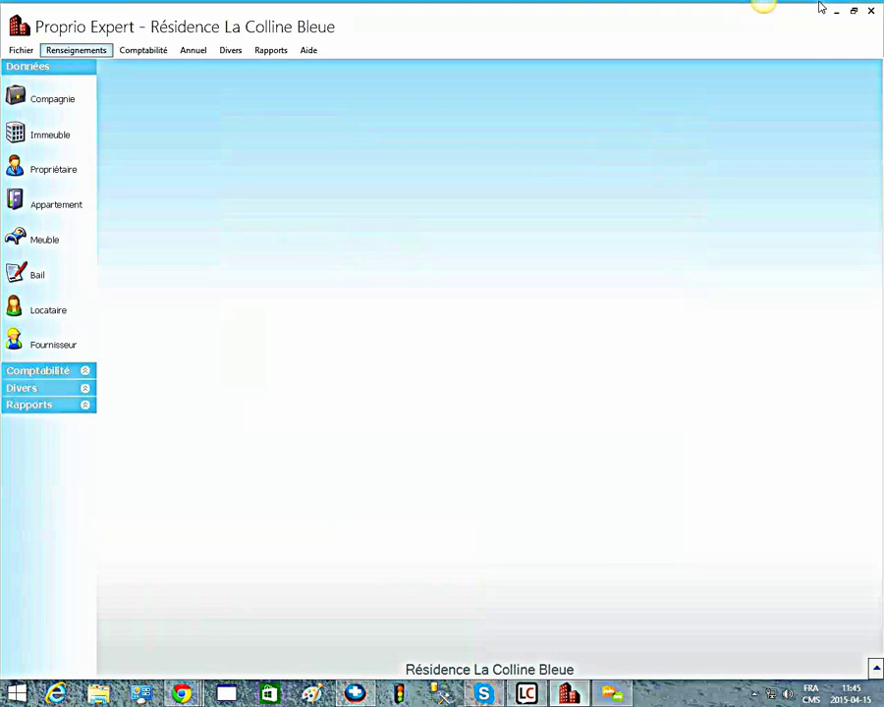
- View the empty Client record form and close it
left_click(76, 50)
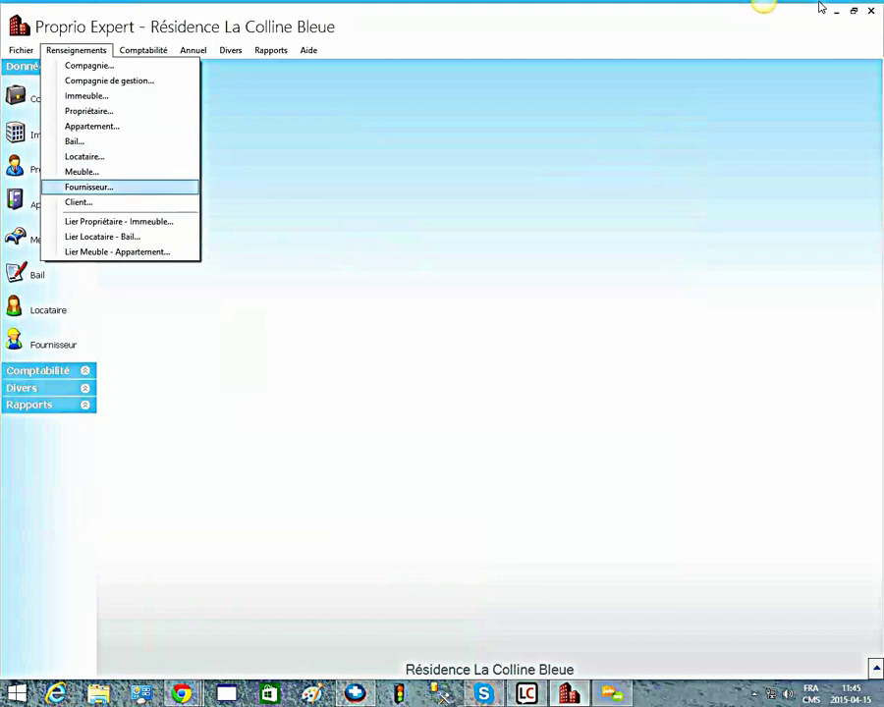
left_click(78, 203)
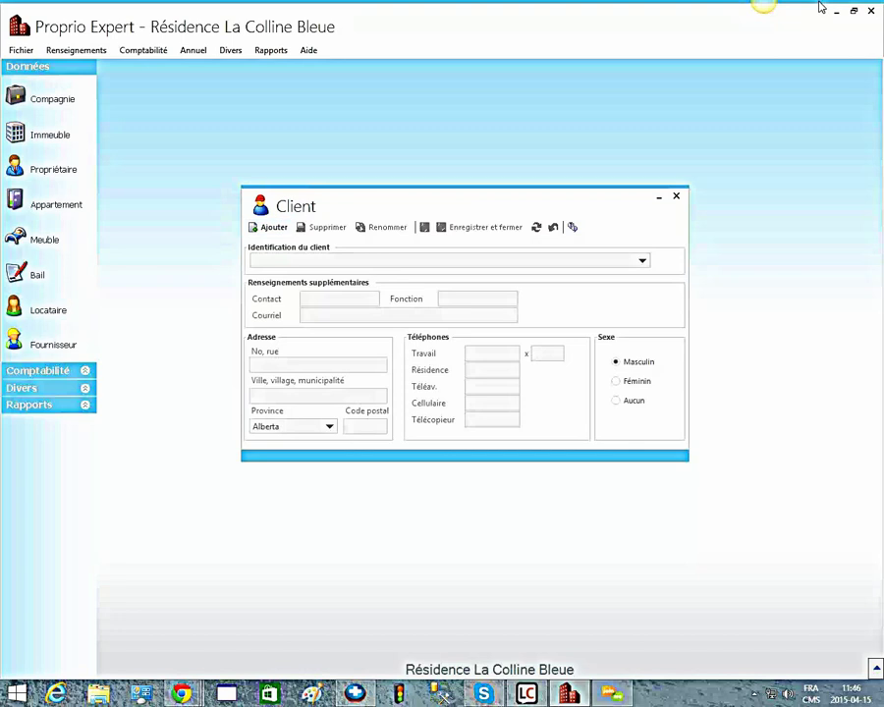
left_click(675, 197)
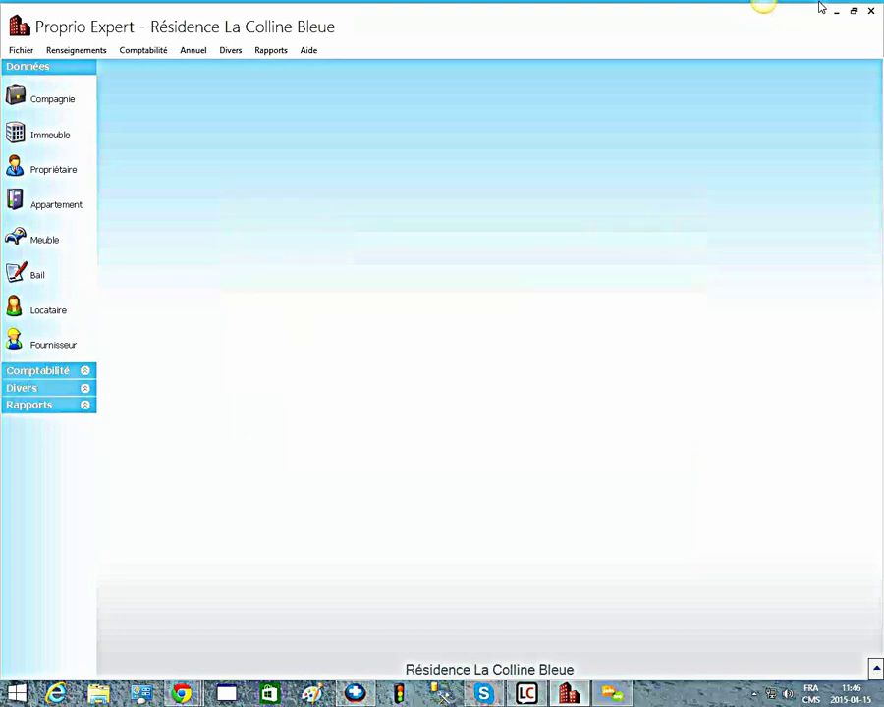
- Check the 2015 training course plan in Google Drive and return to Proprio Expert
left_click(182, 693)
left_click(295, 619)
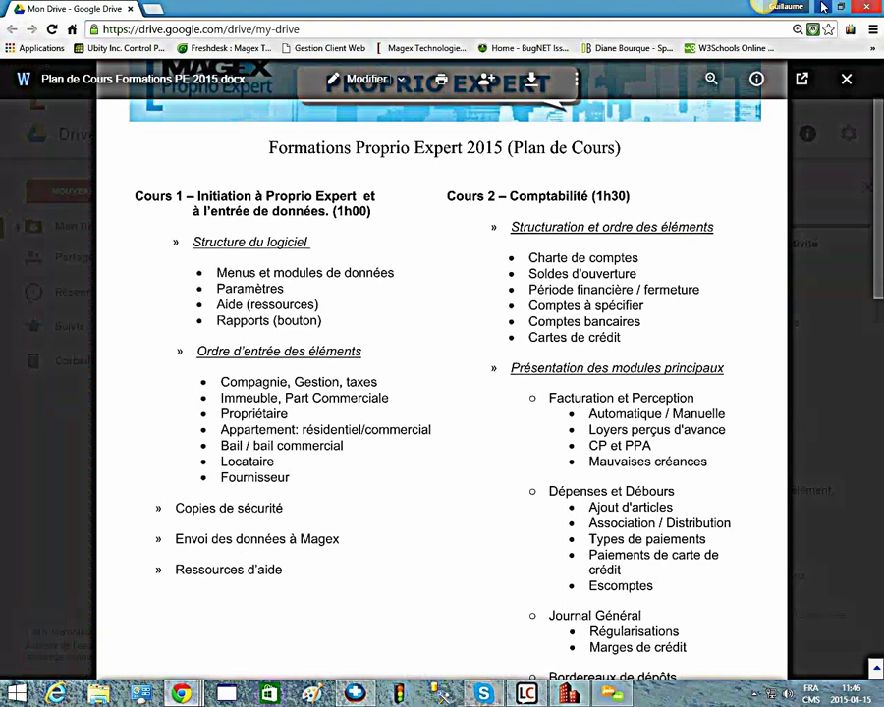
left_click(823, 7)
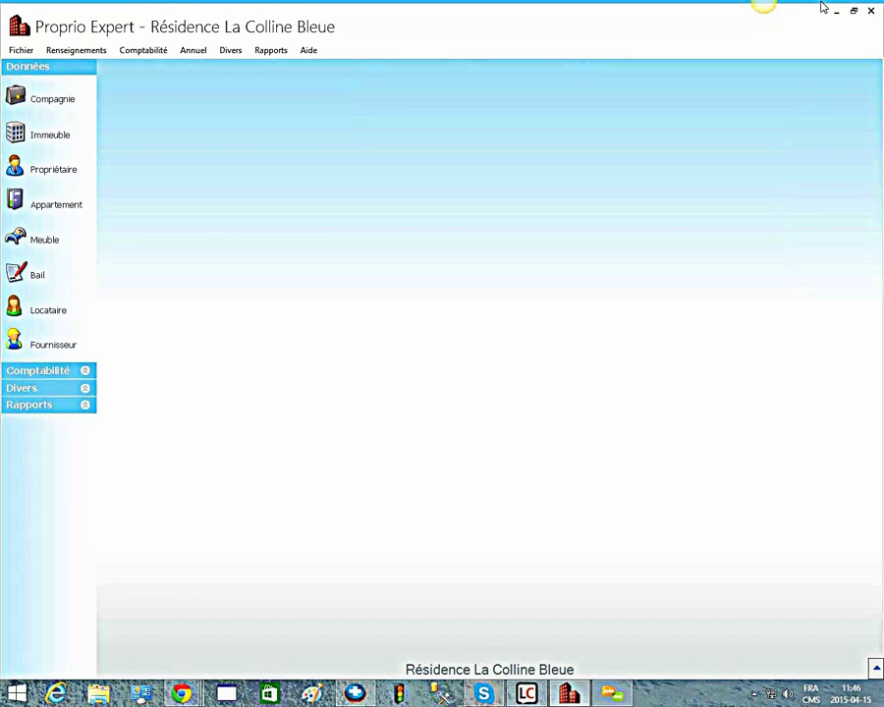
- View the create and restore options for backup copies and close the backup window
key("alt")
key("Escape")
key("alt+f")
key("Down")
key("Down")
key("Down")
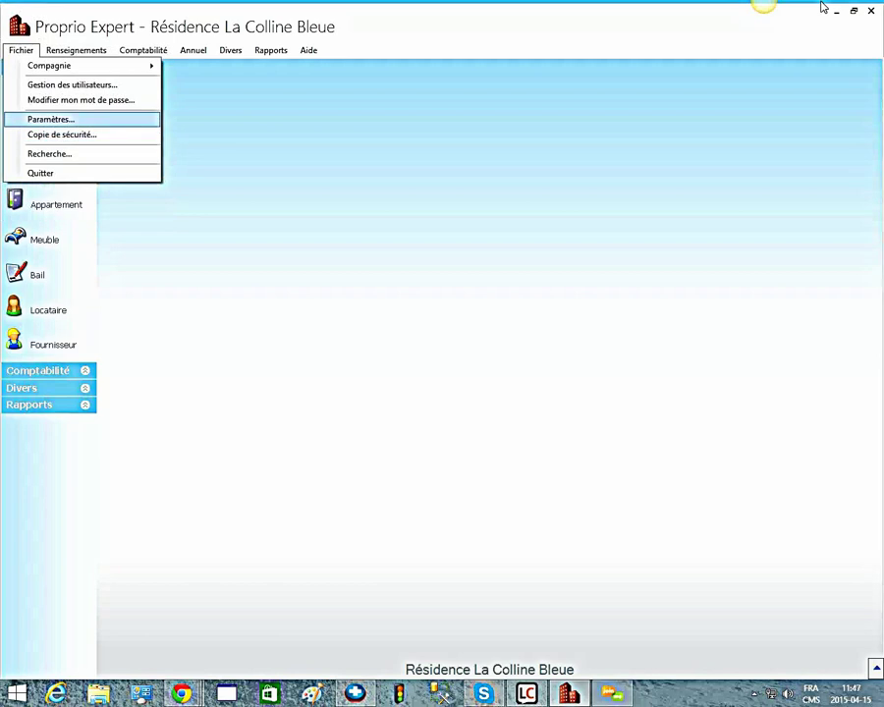
key("Down")
key("Down")
key("Down")
key("Down")
key("Up")
key("Up")
key("Up")
key("Escape")
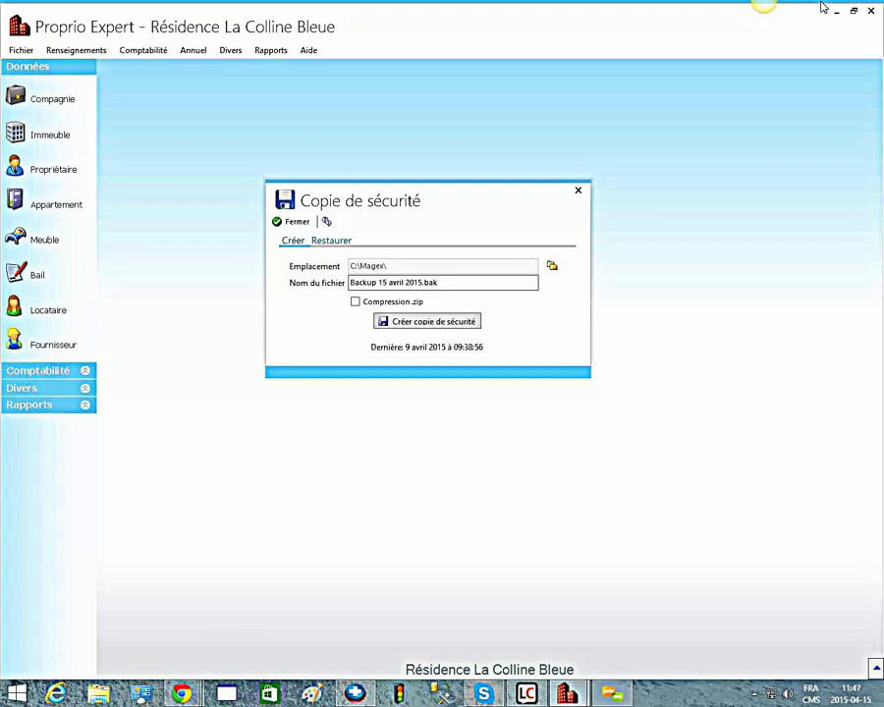
key("ctrl+Tab")
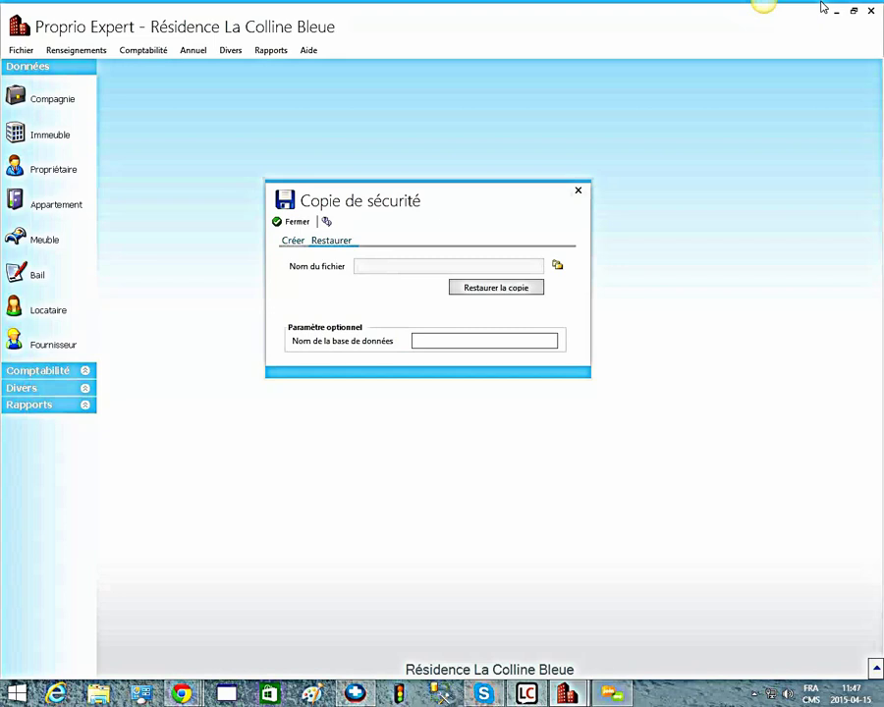
key("Escape")
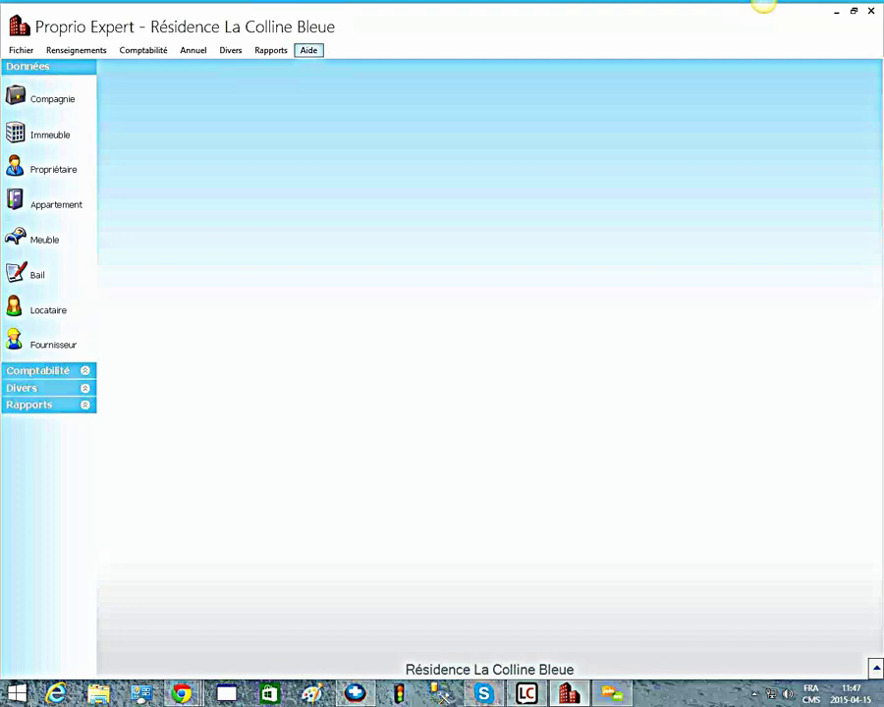
- View the conditions for sending data to Magex and close the window without sending
key("alt+a")
key("Down")
key("Down")
key("Down")
key("Down")
key("Return")
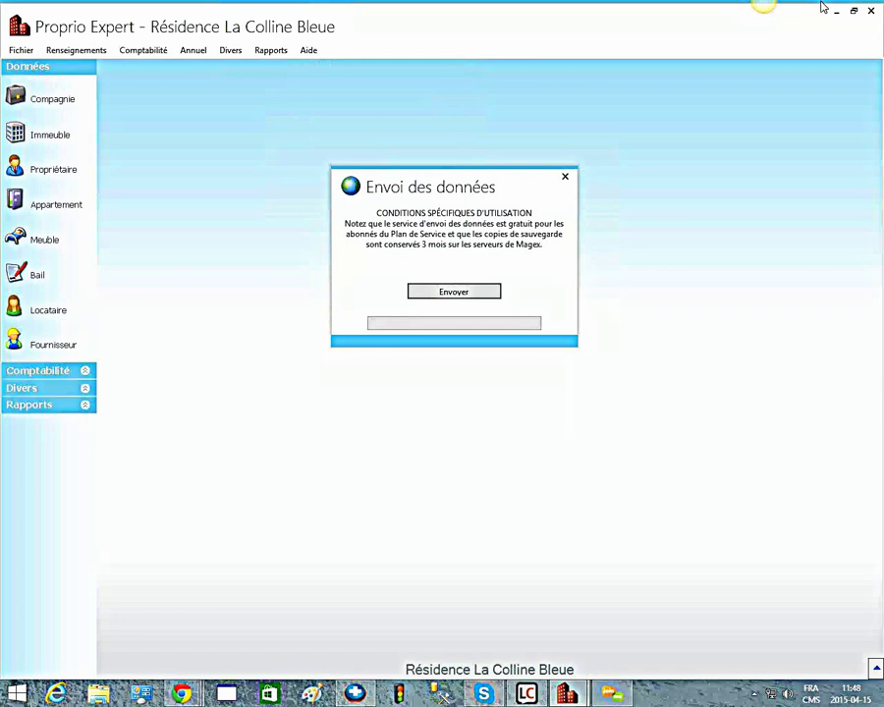
left_click(565, 176)
- Dismiss the appointment reminders and open the window for retrieving data from Magex
left_click(308, 50)
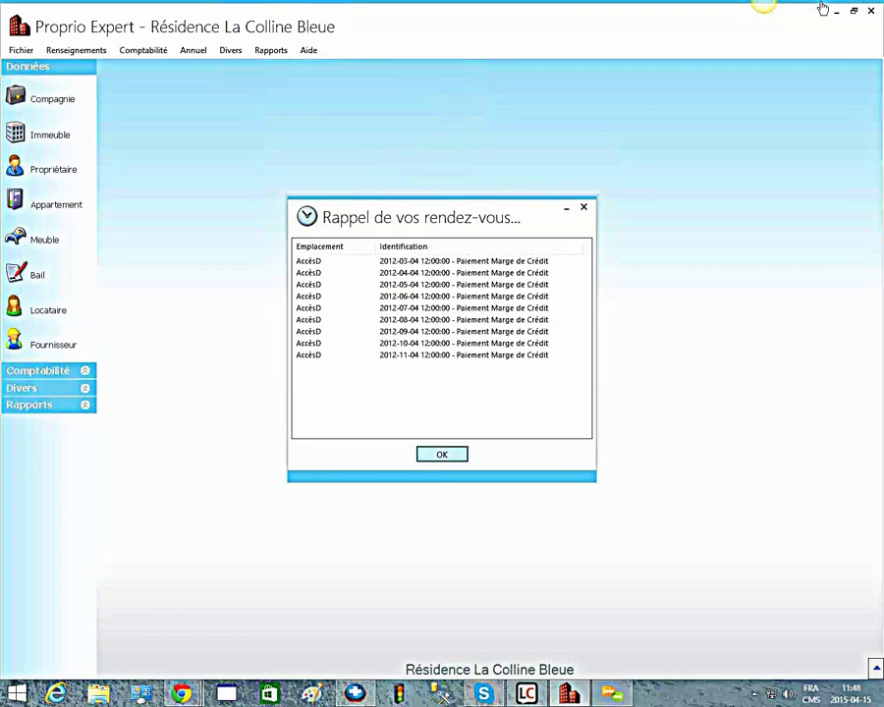
left_click(442, 455)
left_click(309, 50)
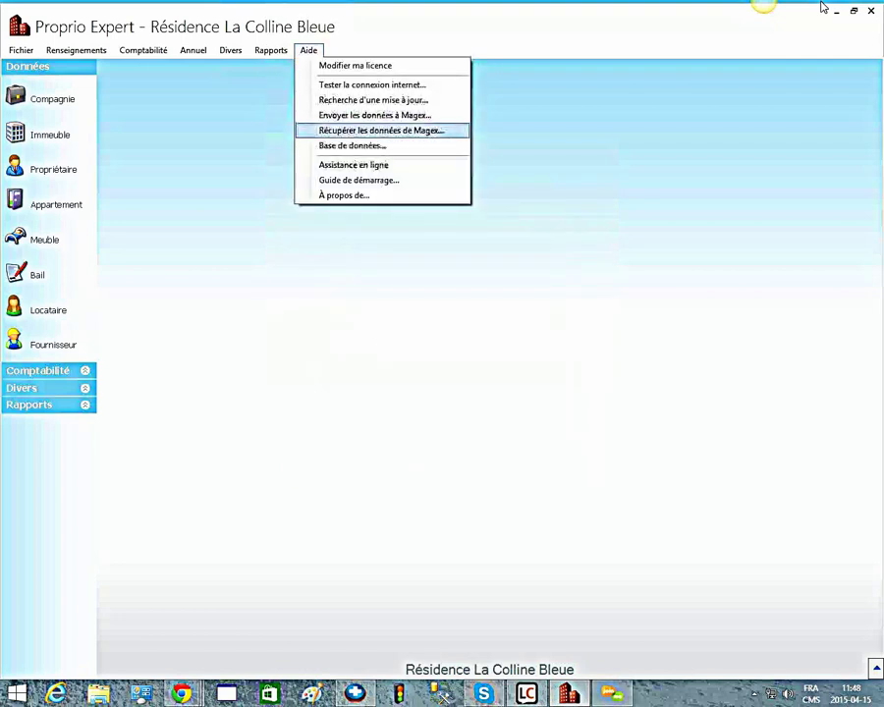
left_click(381, 129)
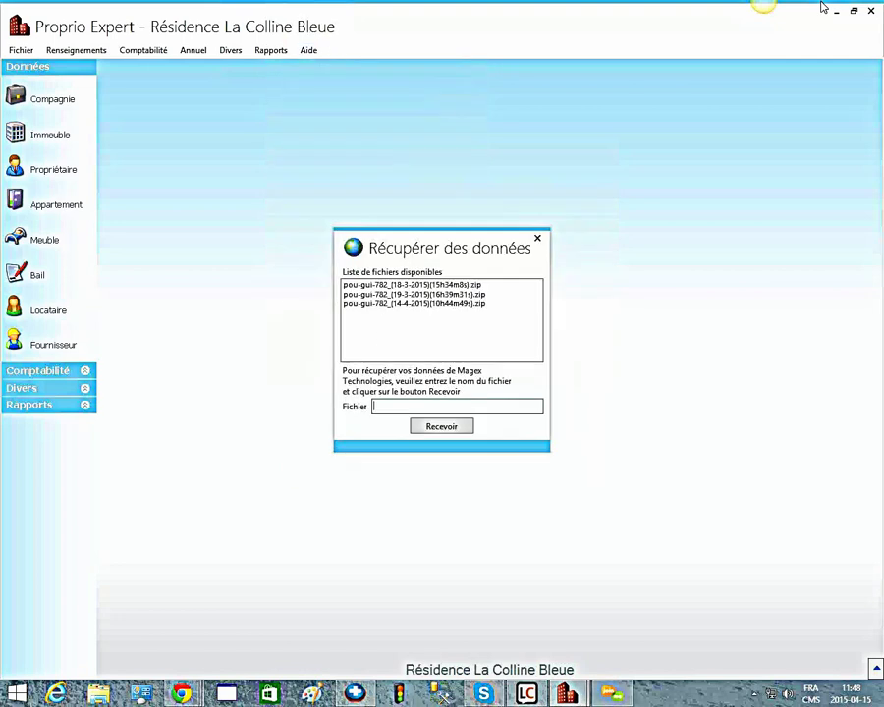
- Try the retrieval of the backup file dated 14-4-2015, decline the confirmation and close the window
left_click(413, 303)
left_click(413, 285)
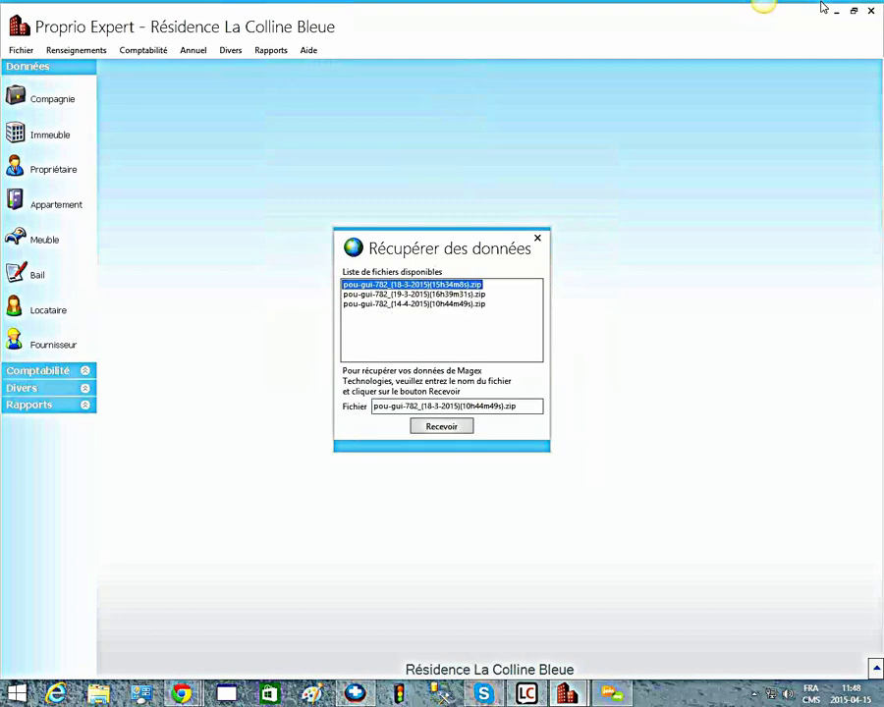
key("Down")
key("Down")
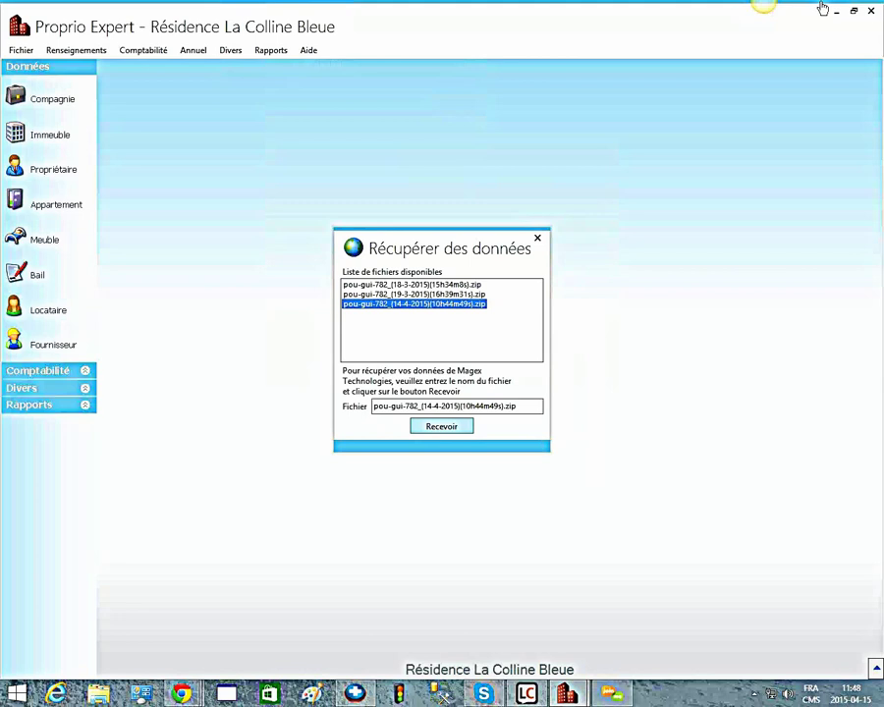
key("Return")
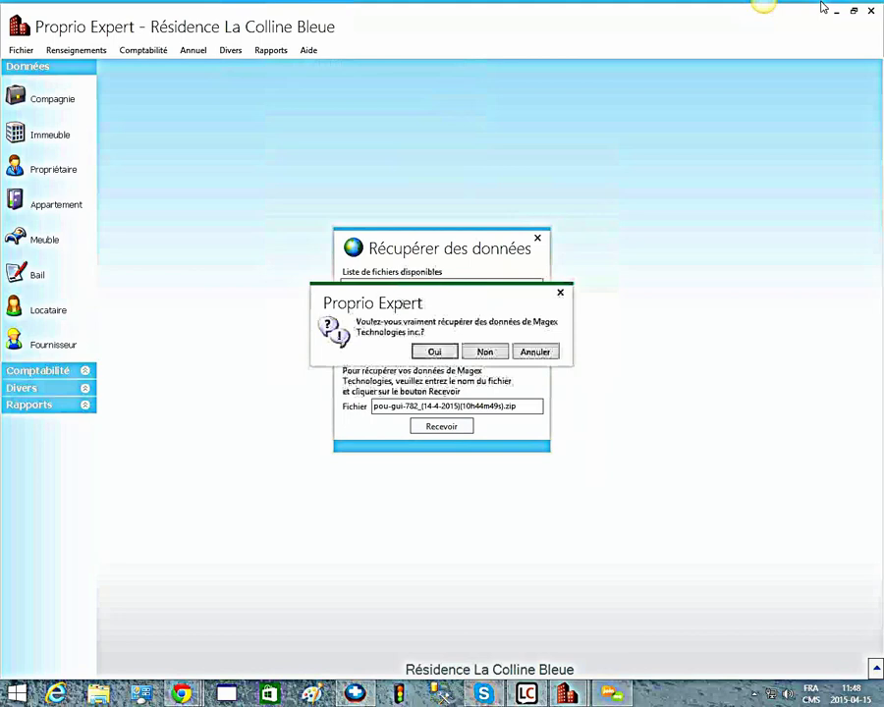
key("Tab")
key("Return")
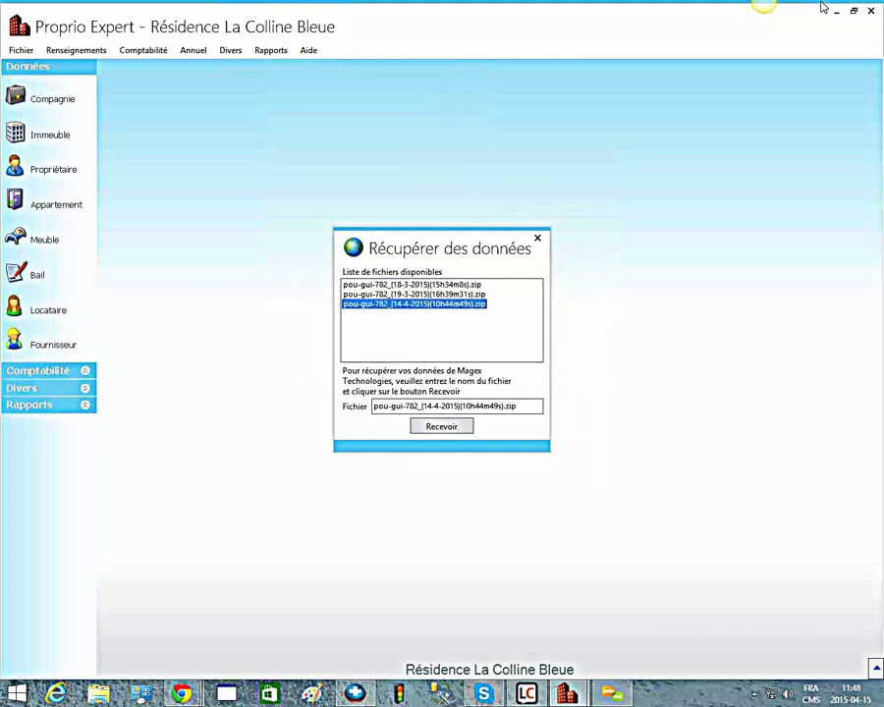
key("Escape")
- Switch to the course plan in Google Drive and read the topics of Cours 2 and Cours 3
mouse_move(181, 694)
left_click(278, 639)
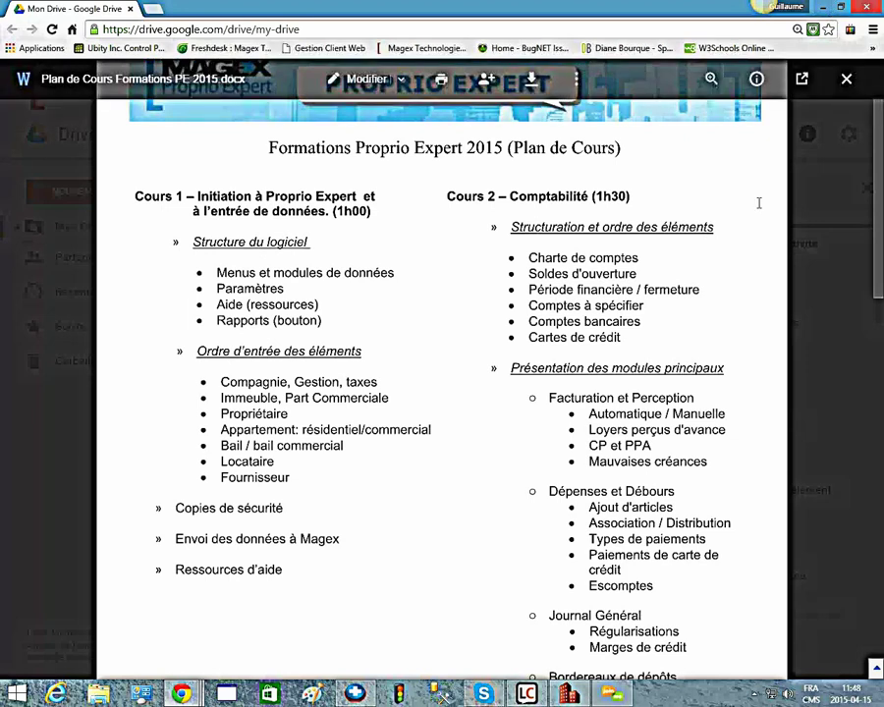
scroll(845, 185, "down", 2)
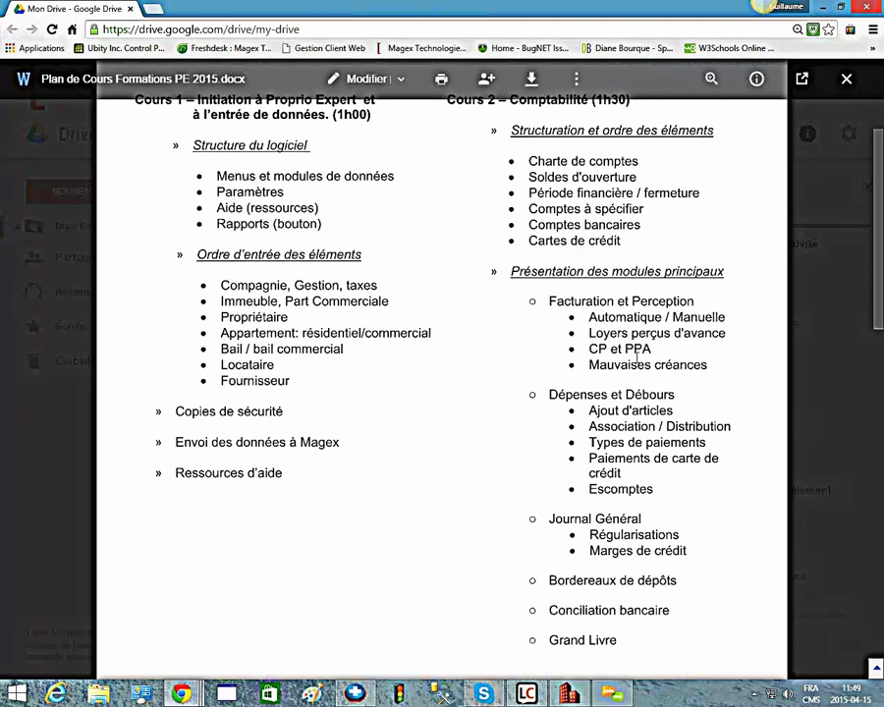
scroll(879, 276, "down", 1)
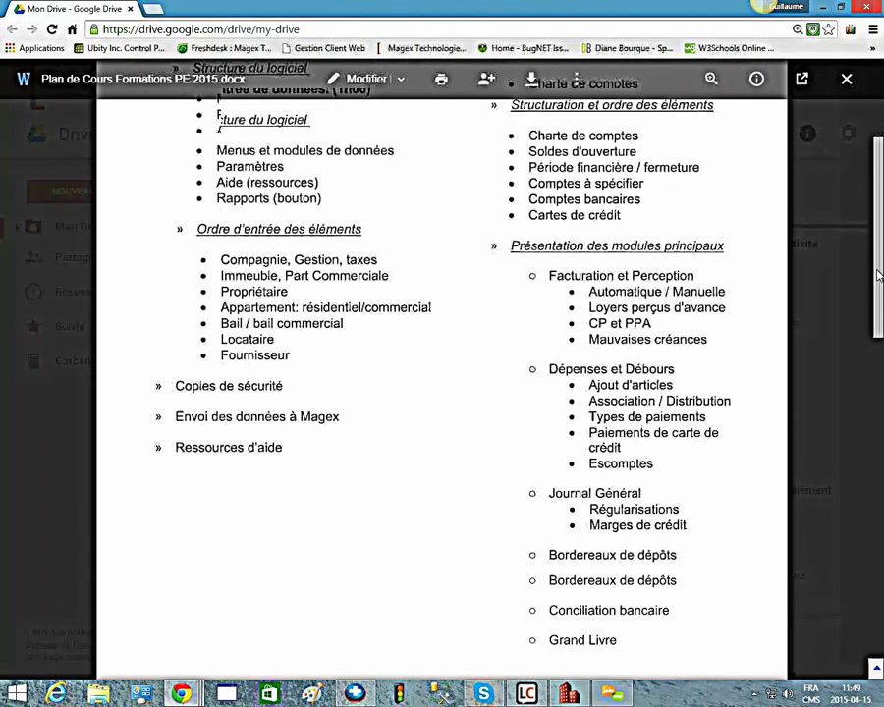
scroll(879, 276, "down", 2)
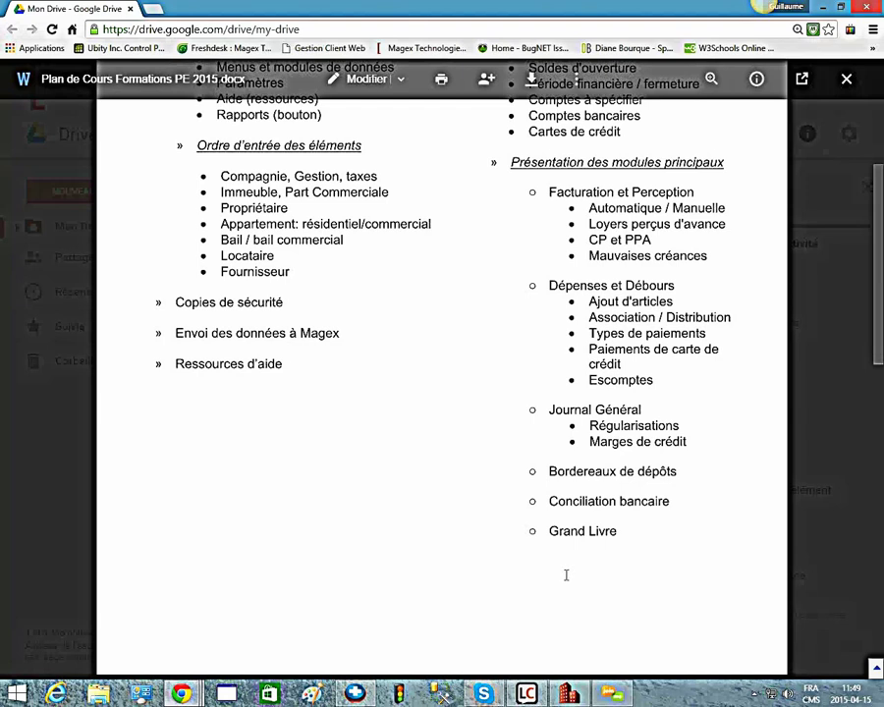
scroll(569, 583, "down", 3)
scroll(575, 544, "down", 8)
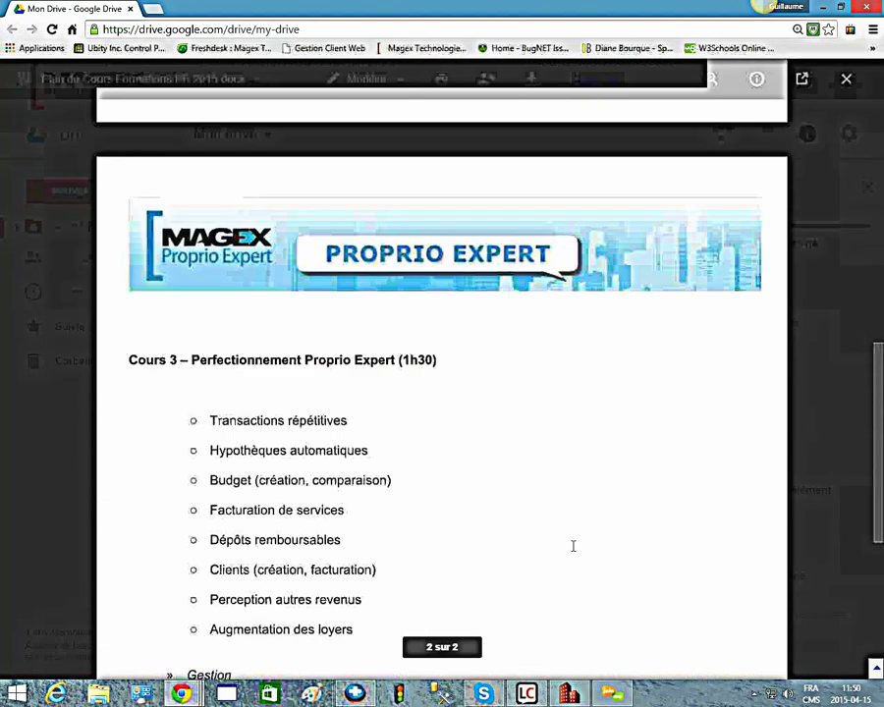
scroll(573, 546, "down", 1)
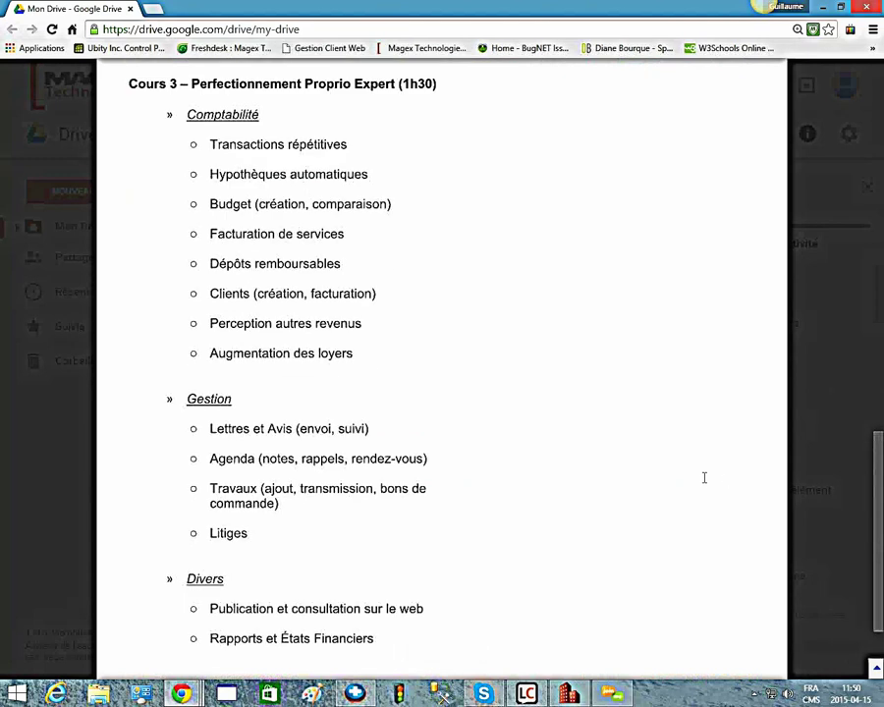